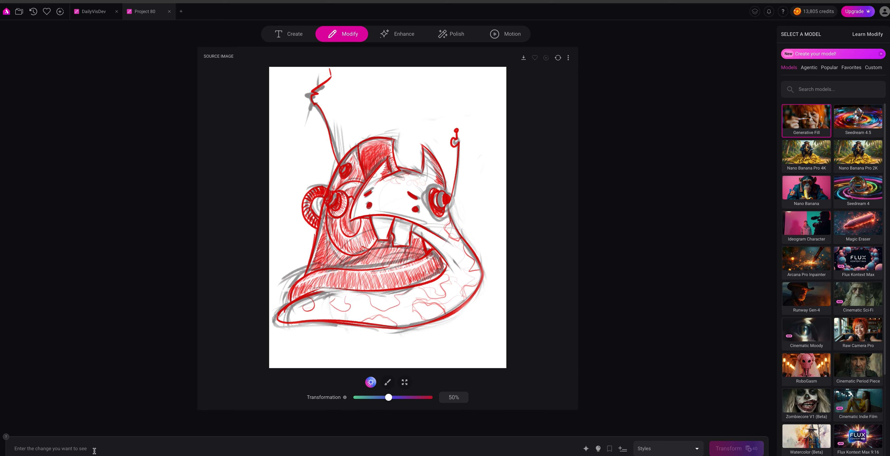
# Enter the prompt "TURN IN TO A PHOTO REALISTIC WEIRD SNAIL CREATURE WITH A MECHANICAL SHELL AND AN EARPIECE" for the sketch.
pyautogui.click(93, 450)
pyautogui.write('TURN IN TO A PHOTO REALISTIC WEIRD SNAIL C')
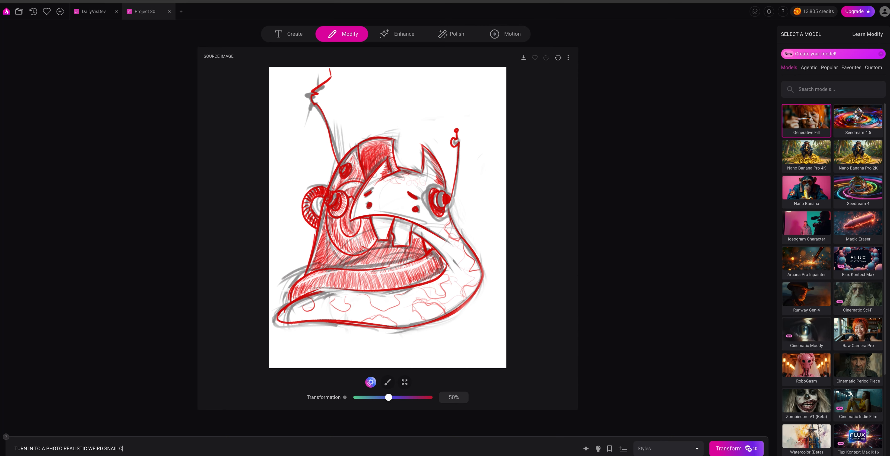
pyautogui.write('REATURE WITH A MECHANICAL SHELL AND AN EARPIECE')
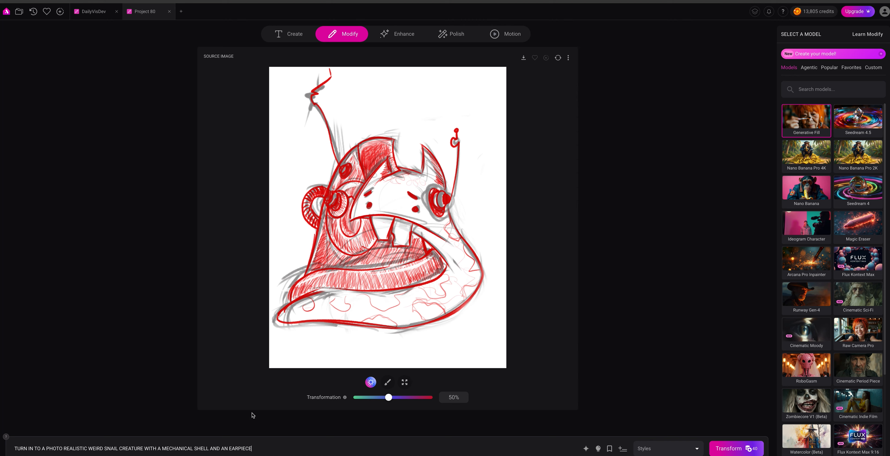
# Transform the sketch with the Seedream 4 model at 67% transformation and a 16:9 aspect ratio.
pyautogui.moveTo(394, 400); pyautogui.dragTo(409, 399)
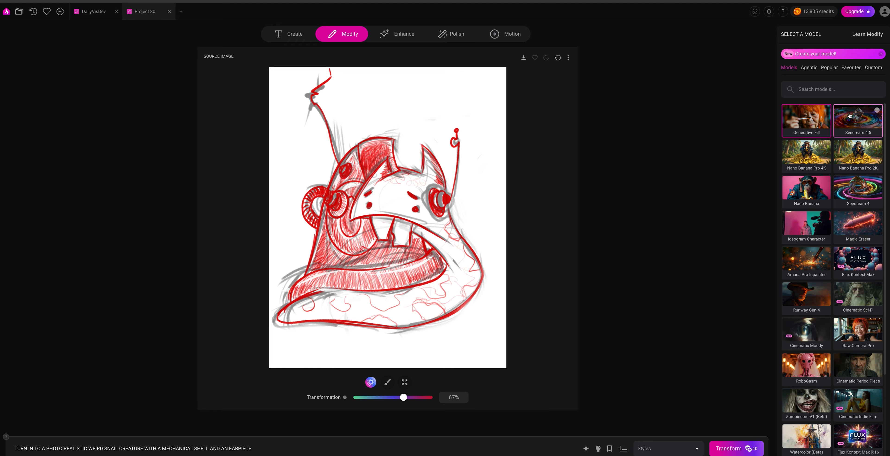
pyautogui.click(851, 120)
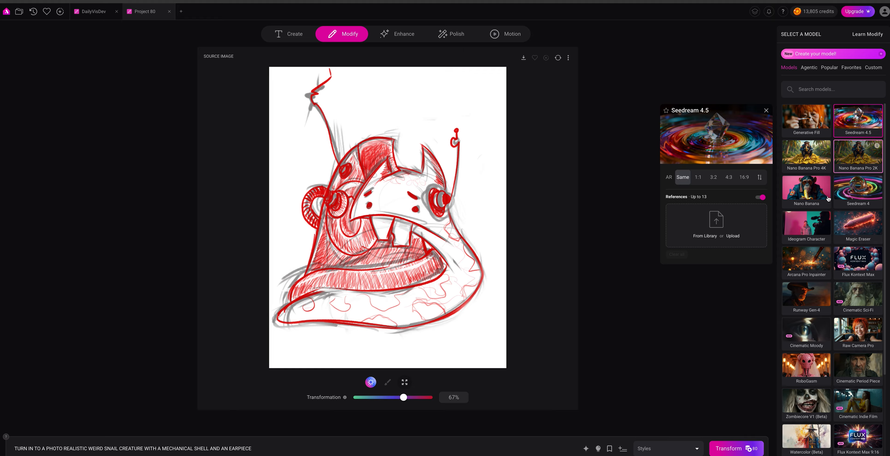
pyautogui.click(843, 197)
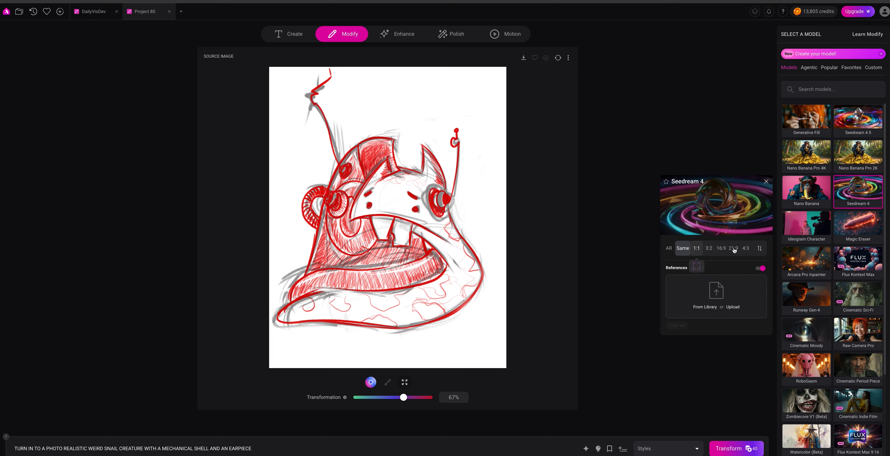
pyautogui.click(721, 248)
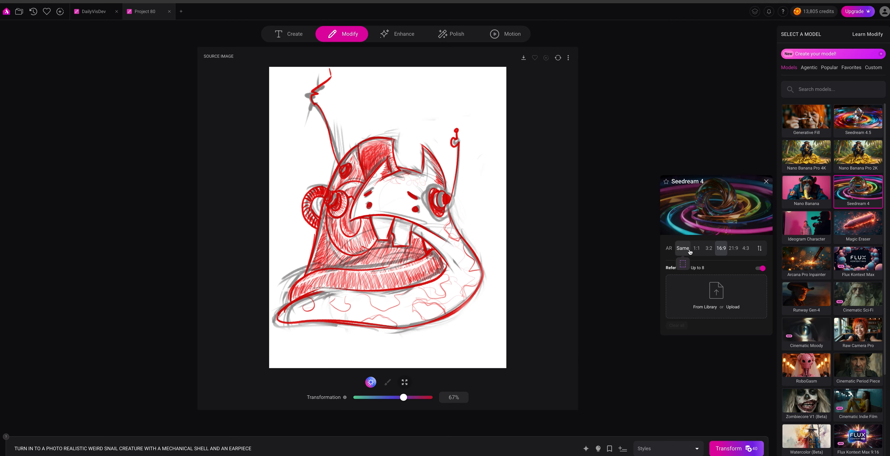
pyautogui.click(724, 452)
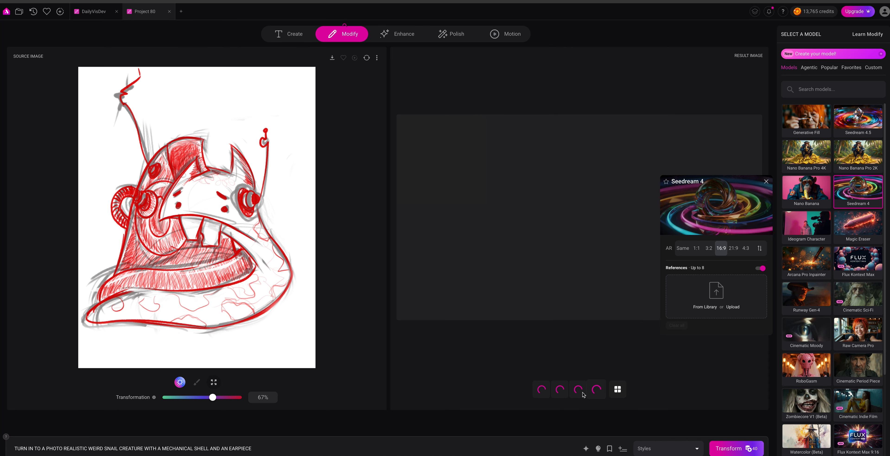
# Add "GIVE ME A GRID OF" to the beginning of the prompt and run the transformation again.
pyautogui.click(13, 449)
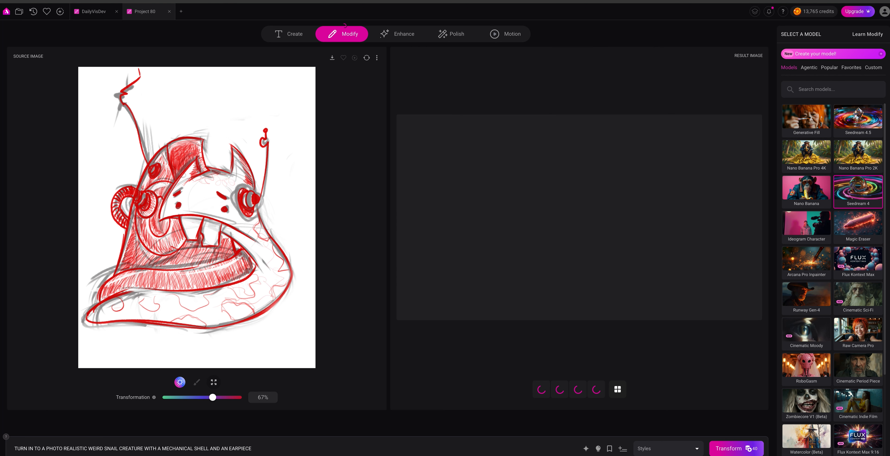
pyautogui.write('GIVE ME A')
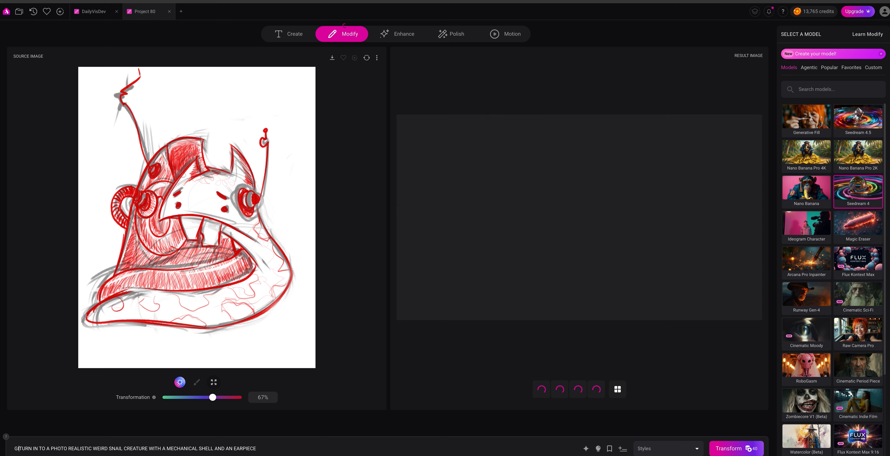
pyautogui.write(' GRID OF')
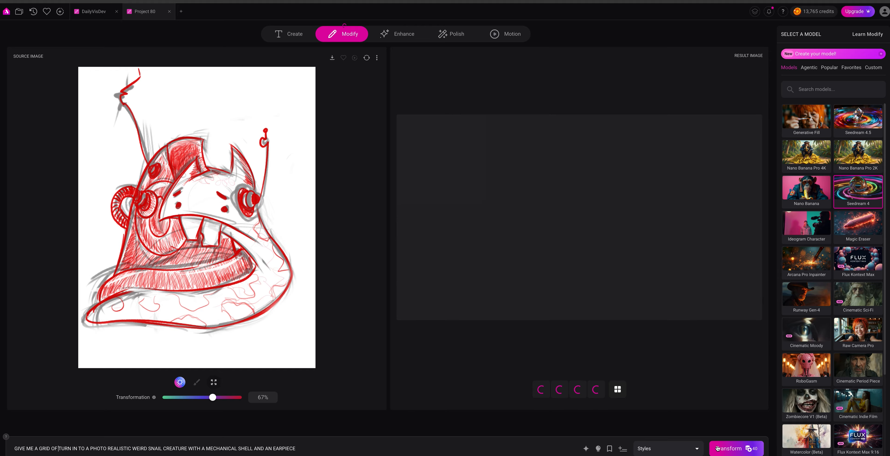
pyautogui.click(737, 448)
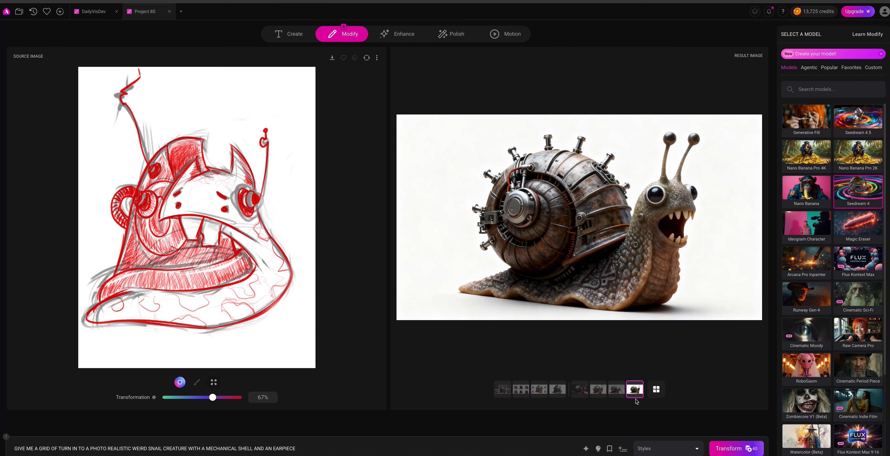
# Review the Seedream 4 results of both the single-creature prompt and the grid prompt one by one.
pyautogui.click(618, 391)
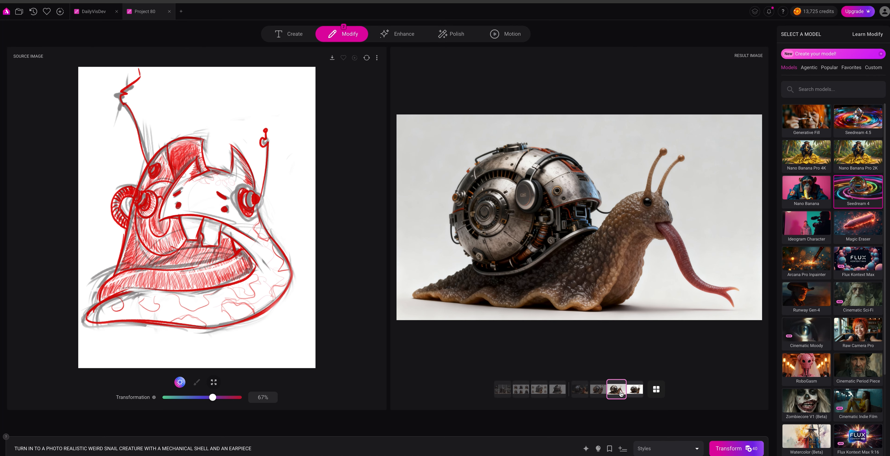
pyautogui.click(598, 390)
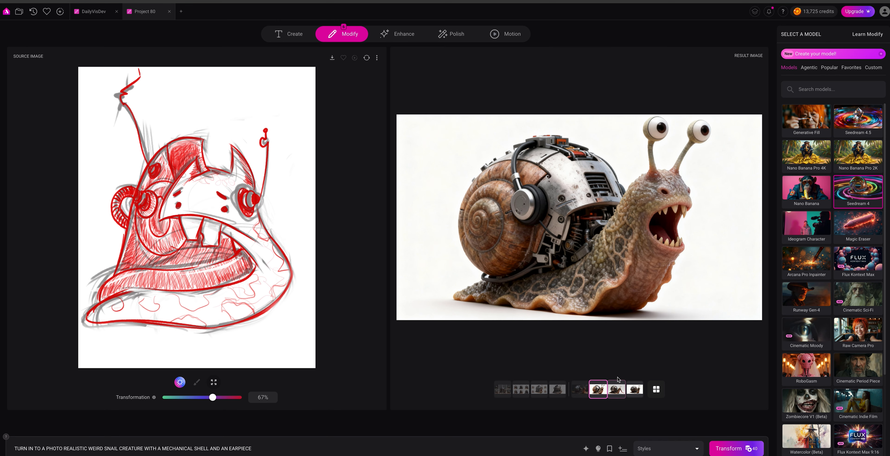
pyautogui.click(587, 396)
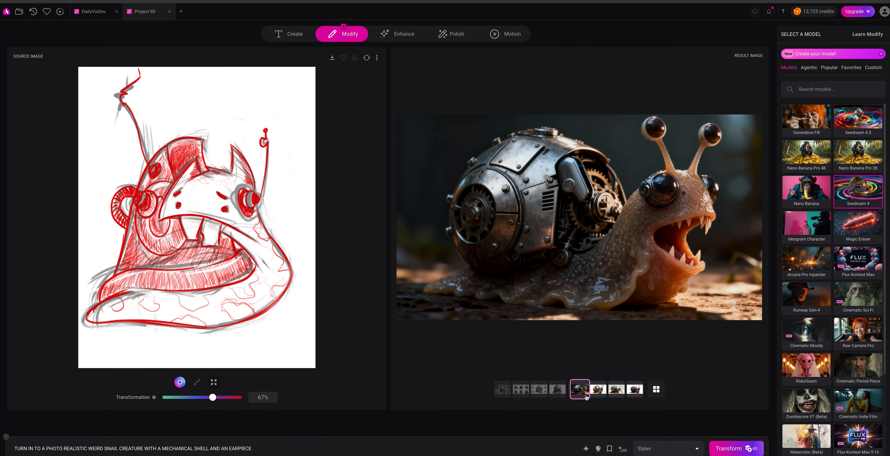
pyautogui.click(558, 388)
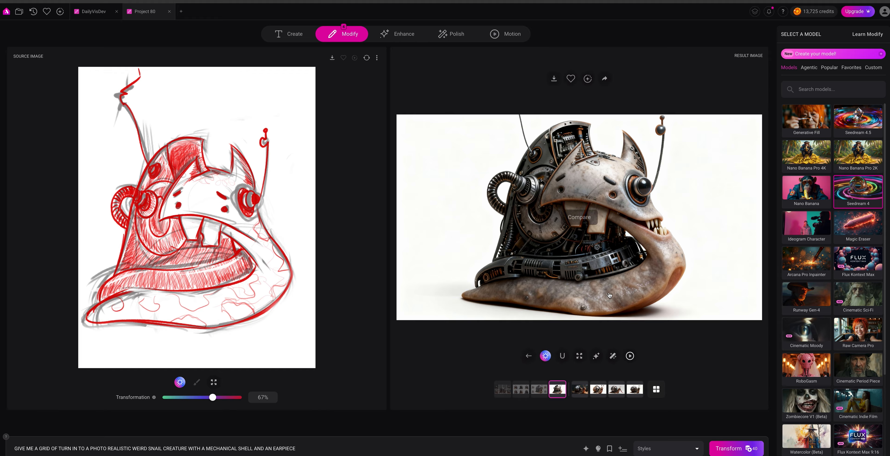
pyautogui.click(536, 392)
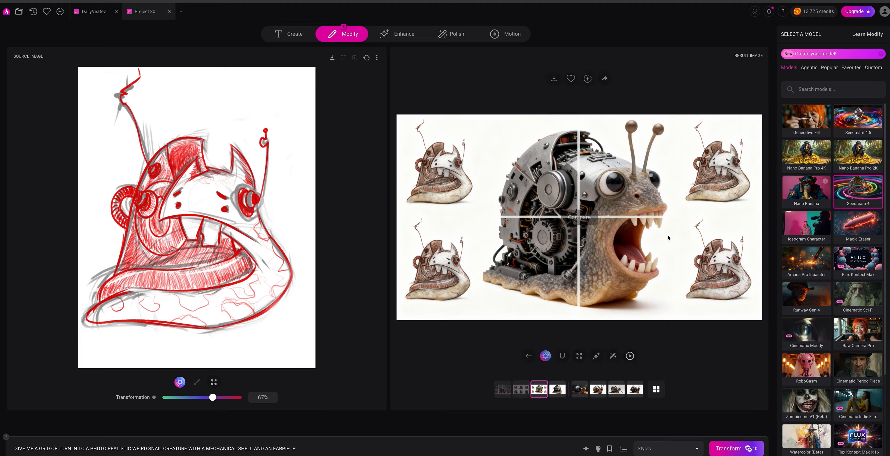
pyautogui.click(520, 389)
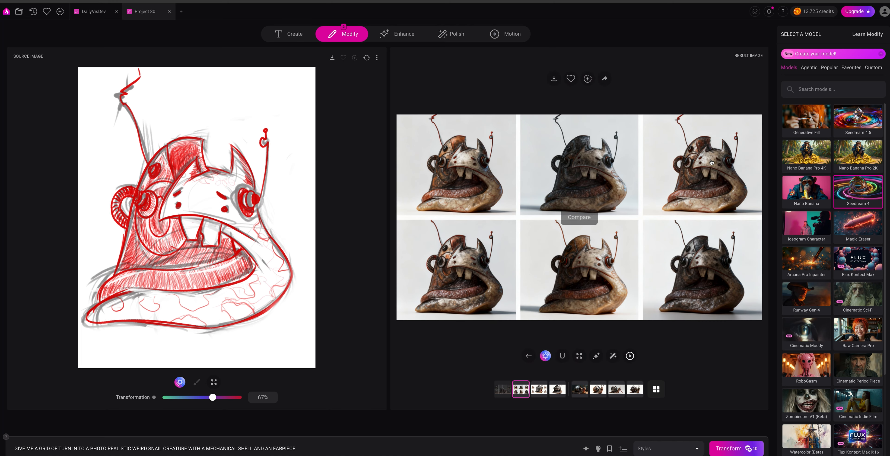
pyautogui.click(503, 389)
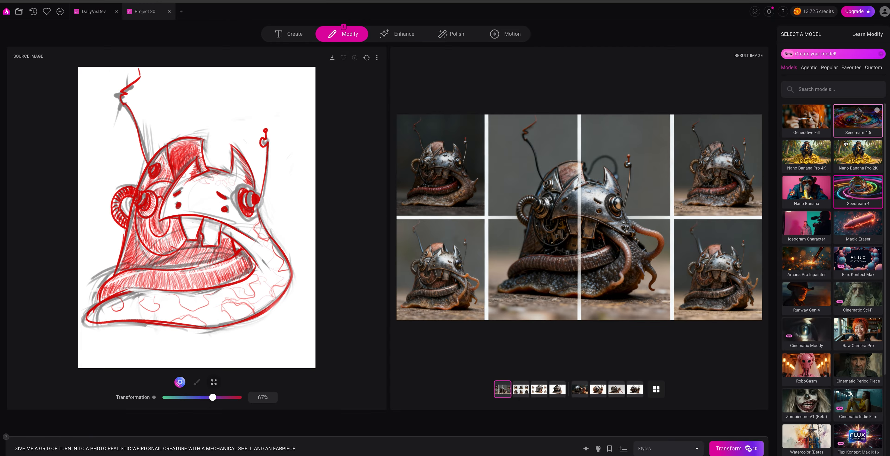
# Run the grid prompt with the Nano Banana Pro 2K model at 61% transformation.
pyautogui.click(858, 157)
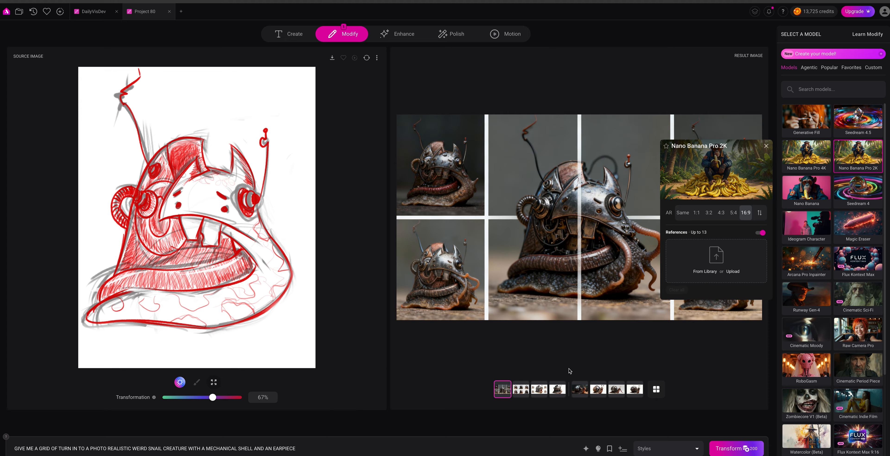
pyautogui.click(213, 397)
pyautogui.moveTo(213, 397); pyautogui.dragTo(207, 397)
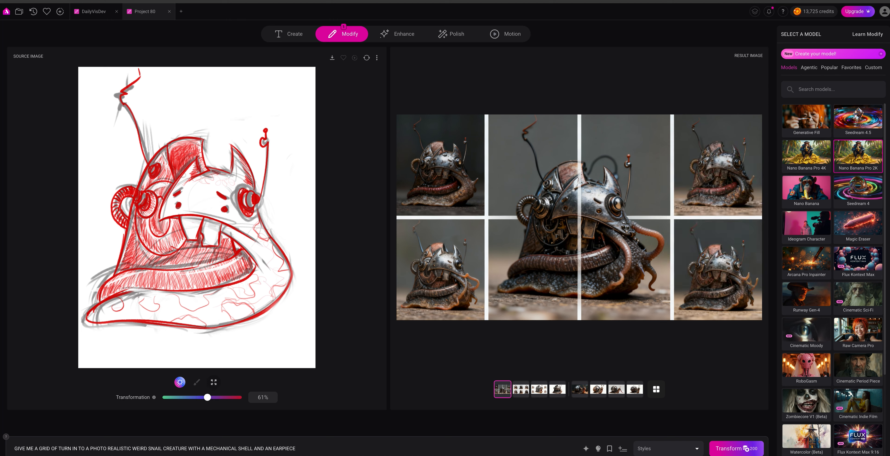
pyautogui.click(731, 450)
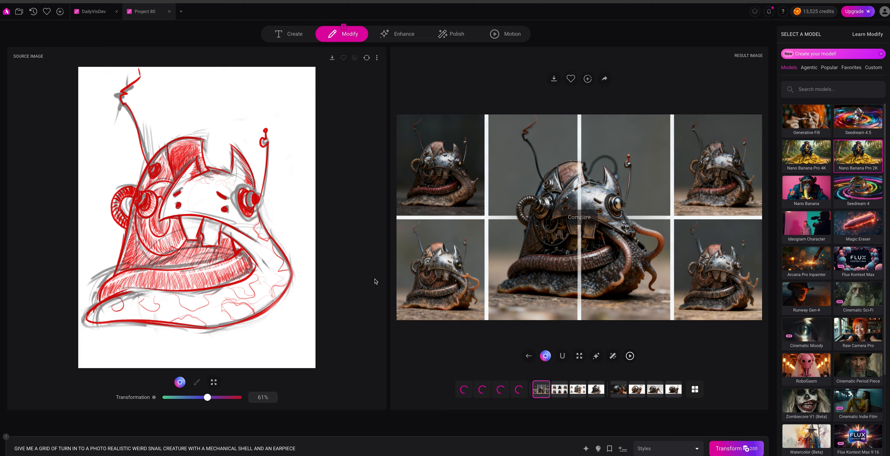
# Replace the prompt with "MAKE THIS A MARKER DRAWING WITH A PURPLE SNAIL WITH A COPPER COLORED MECHANICAL SHELL AND BIG WHITE TEETH" and run the transformation.
pyautogui.tripleClick(245, 427)
pyautogui.write('MA')
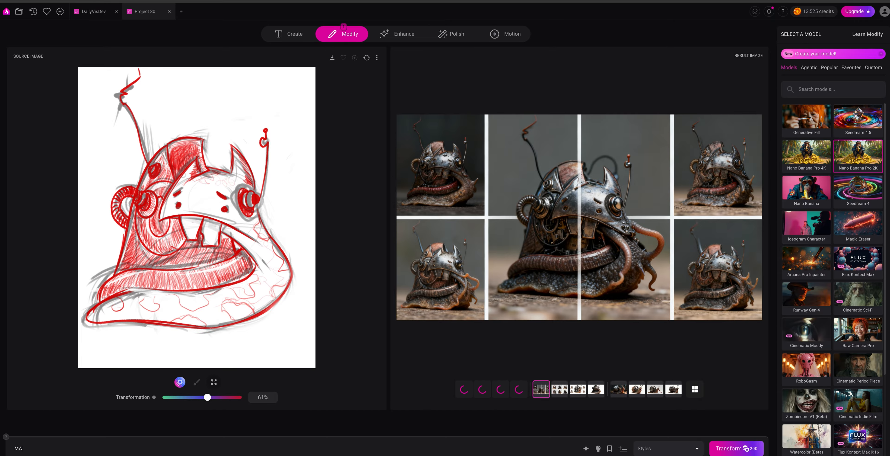
pyautogui.write('KE THIS A MARKER DRAWING WITH')
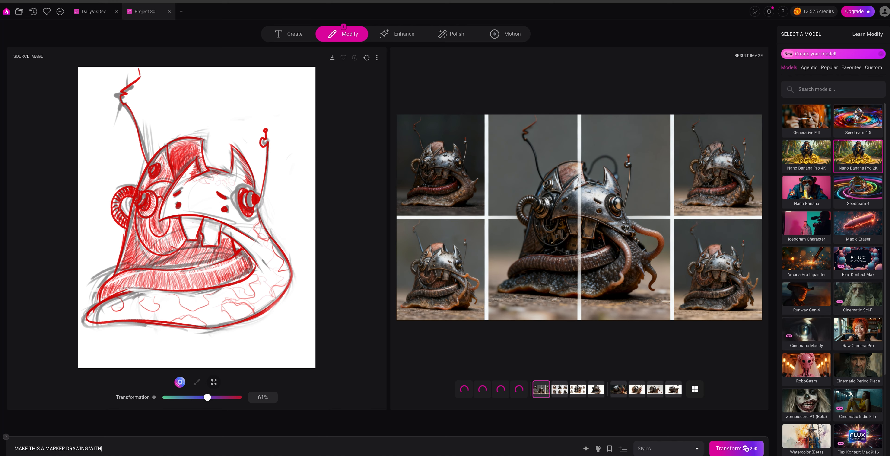
pyautogui.write(' A PURPLE SNAIL WITH A COPPER COLORED MECHANICAL ')
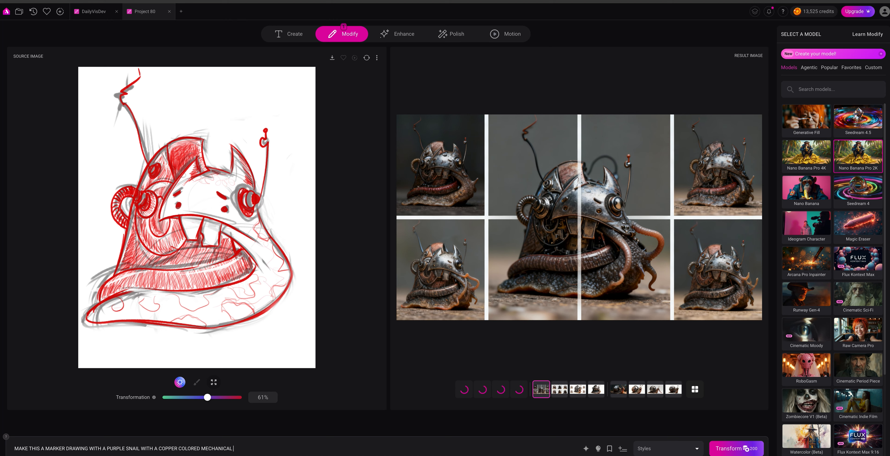
pyautogui.write('SHE')
pyautogui.write('LL AND ')
pyautogui.write('BIG WHITE TE')
pyautogui.write('ETCH')
pyautogui.press('BackSpace')
pyautogui.press('BackSpace')
pyautogui.press('BackSpace')
pyautogui.write('TH')
pyautogui.click(732, 449)
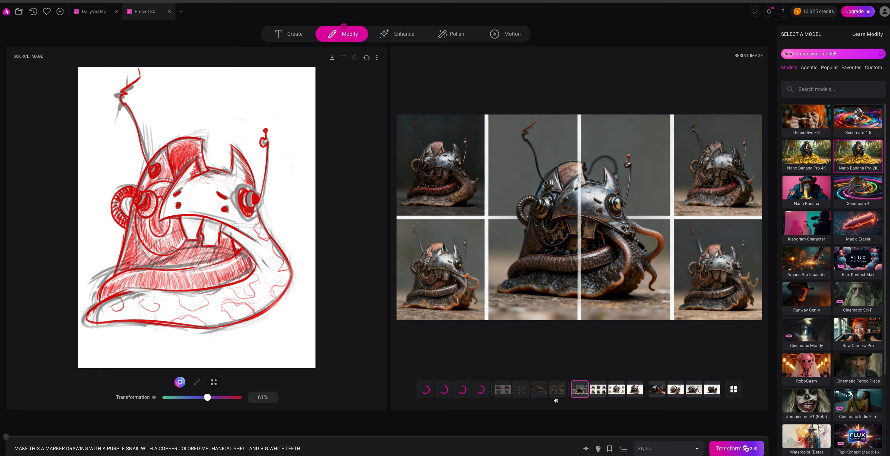
# Review the four Nano Banana Pro 2K results of the photorealistic grid prompt one by one.
pyautogui.click(557, 390)
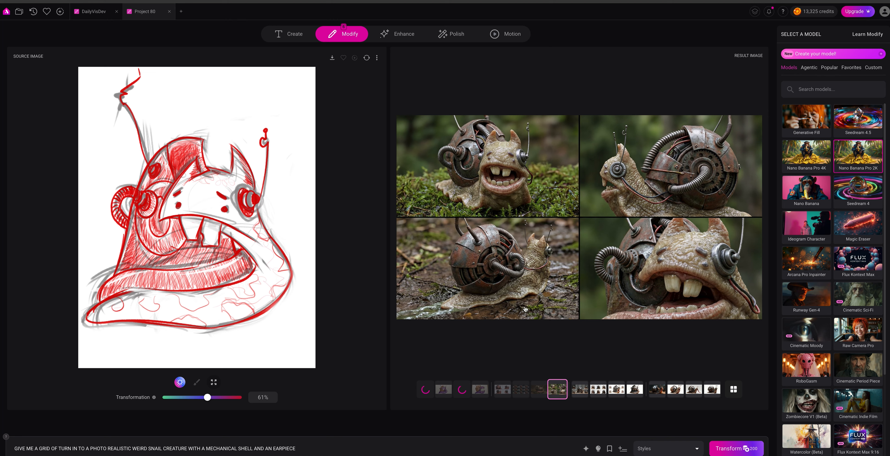
pyautogui.moveTo(567, 279)
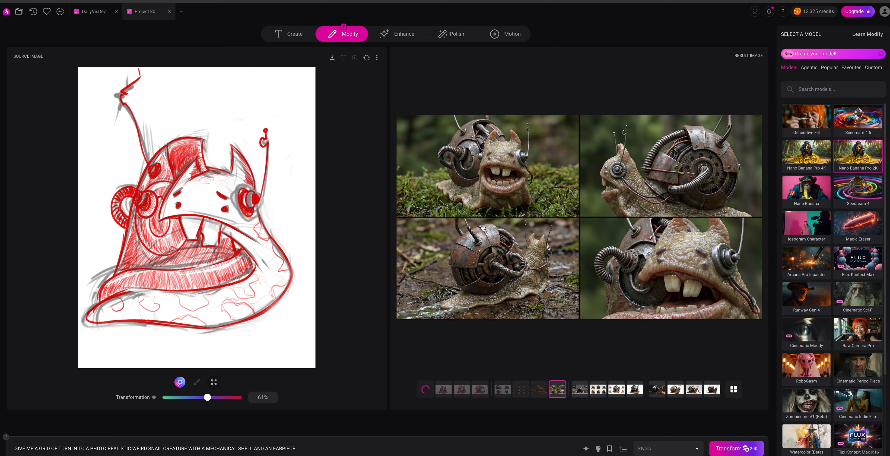
pyautogui.moveTo(755, 212)
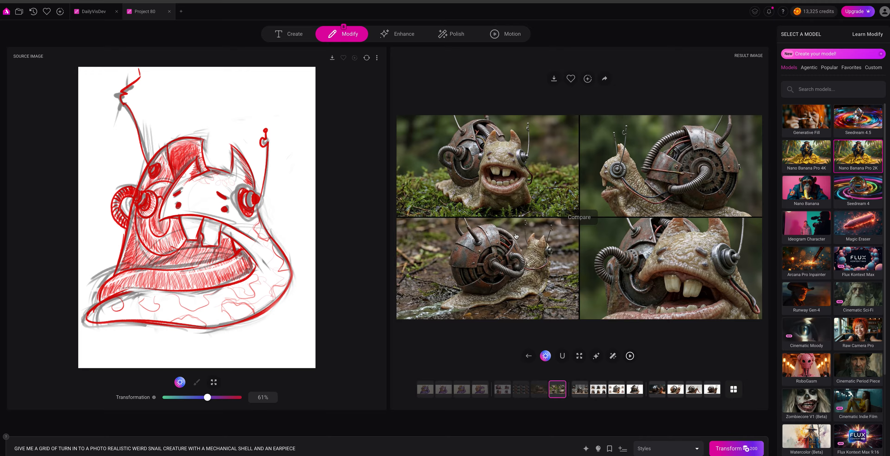
pyautogui.click(540, 388)
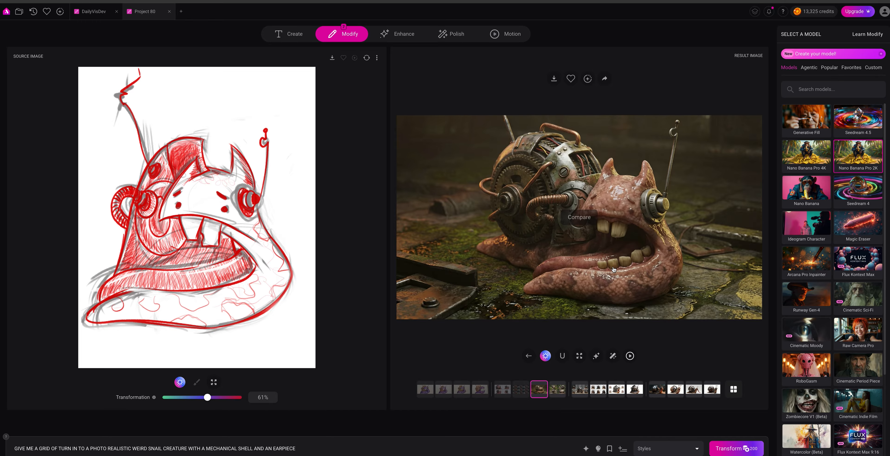
pyautogui.click(520, 387)
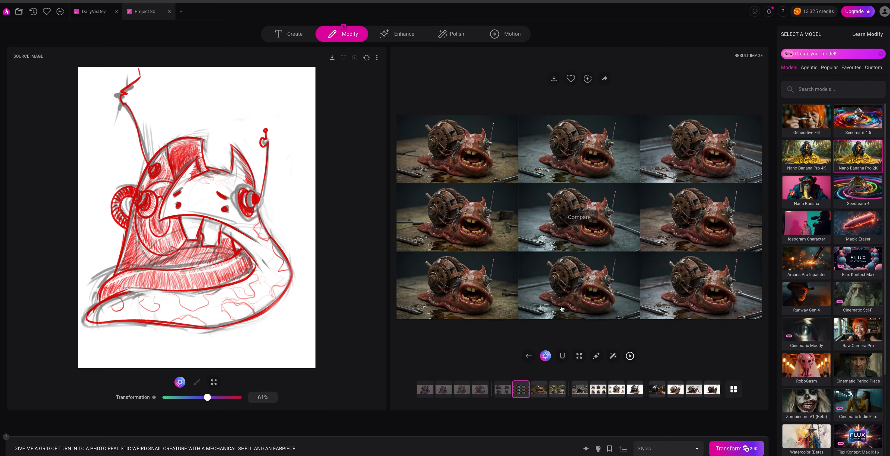
pyautogui.click(502, 389)
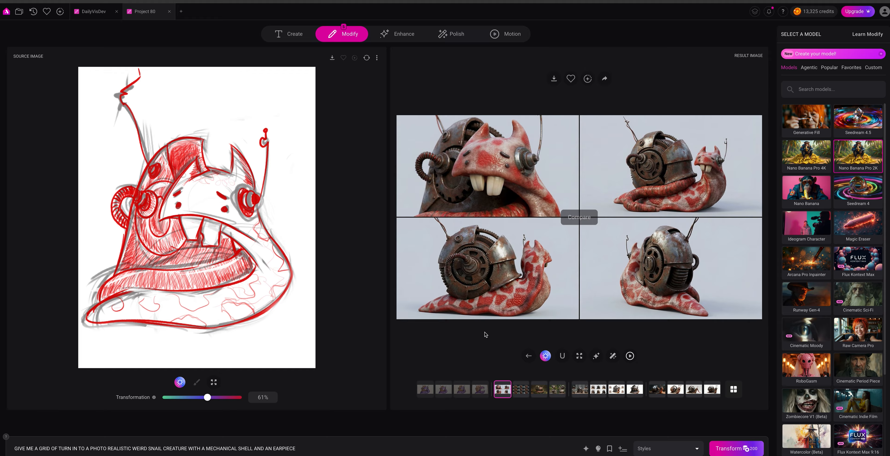
# Compare the purple snail marker drawing results, ending on the one with the full set of large teeth.
pyautogui.click(481, 390)
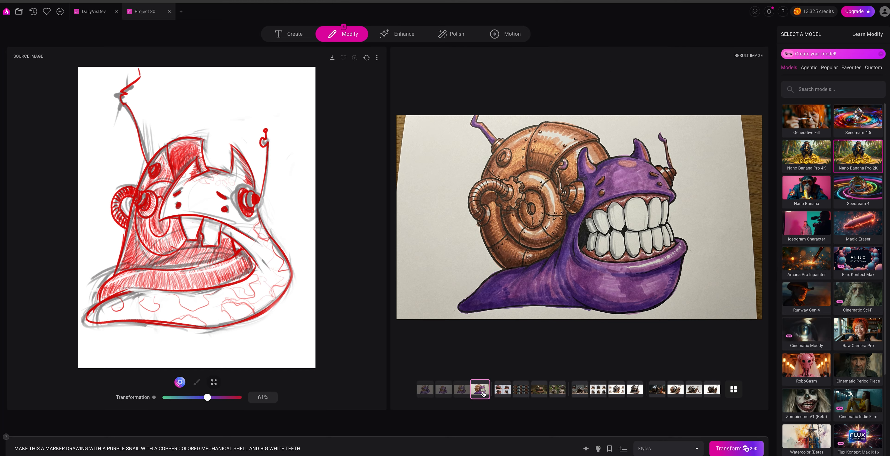
pyautogui.click(462, 391)
pyautogui.click(449, 391)
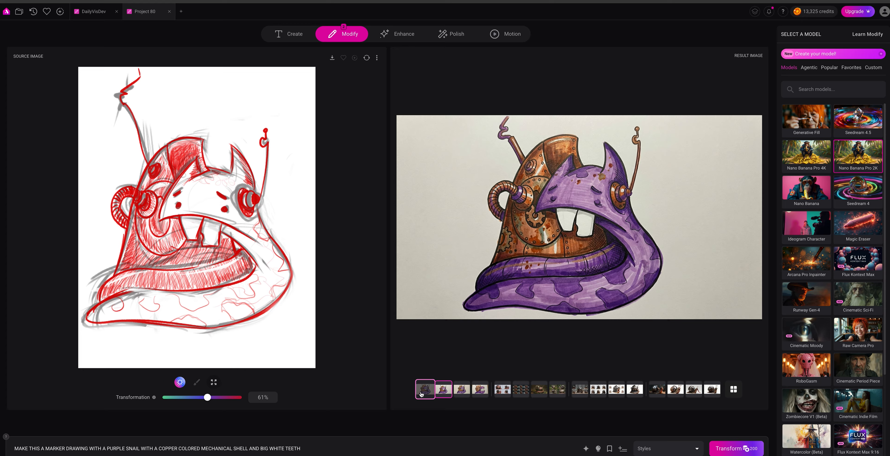
pyautogui.click(447, 394)
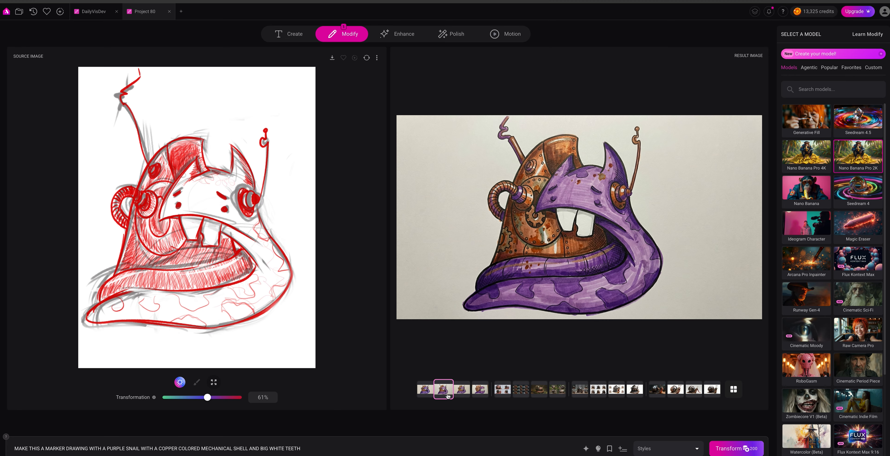
pyautogui.click(485, 391)
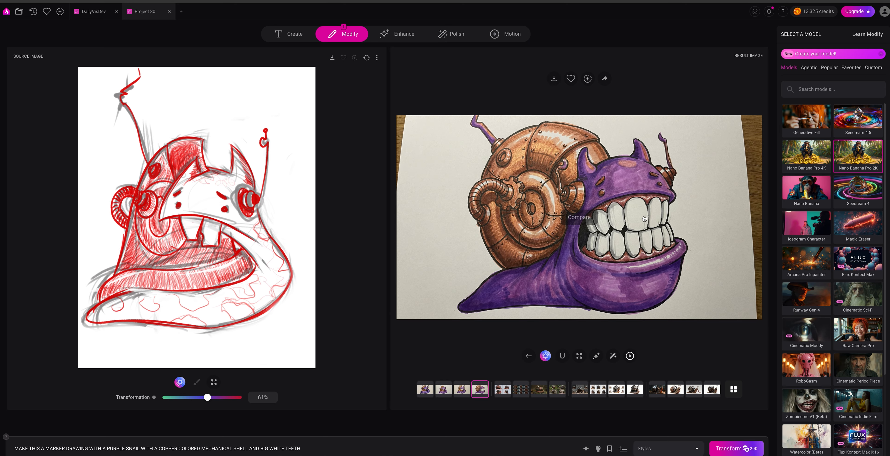
# Use the purple snail drawing with the full set of teeth as the source image and replace the prompt with one for a photoreal creature in a white room.
pyautogui.click(528, 356)
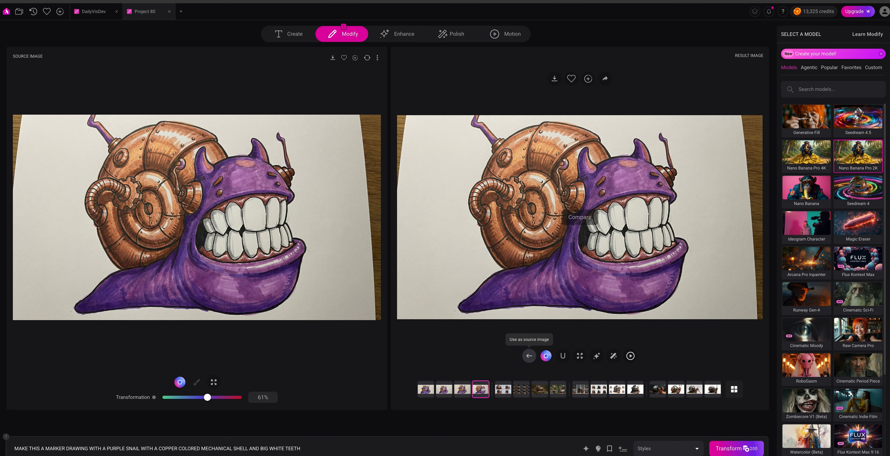
pyautogui.tripleClick(293, 449)
pyautogui.write('M')
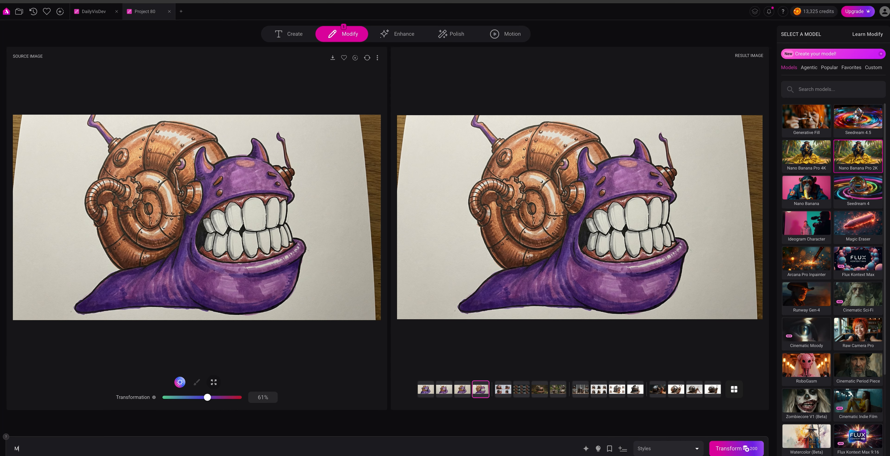
pyautogui.write('ALE THIS A PHOTOREAL CREATURE IN A WHITE ROOM.')
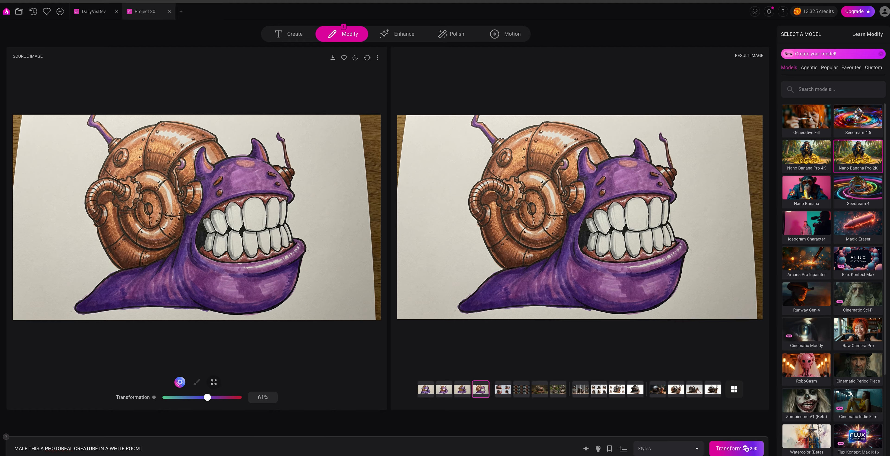
# Reword the start of the prompt to read "MAKE A GRID OF FOUR OF THIS AS A PHOTOREAL CREATURE IN A WHITE ROOM.".
pyautogui.doubleClick(26, 450)
pyautogui.write('MAKE A GRID O')
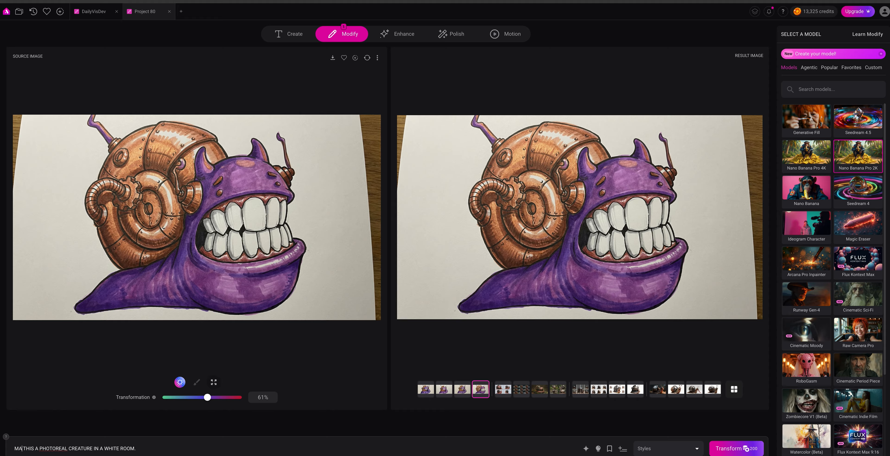
pyautogui.write('F FOUFR')
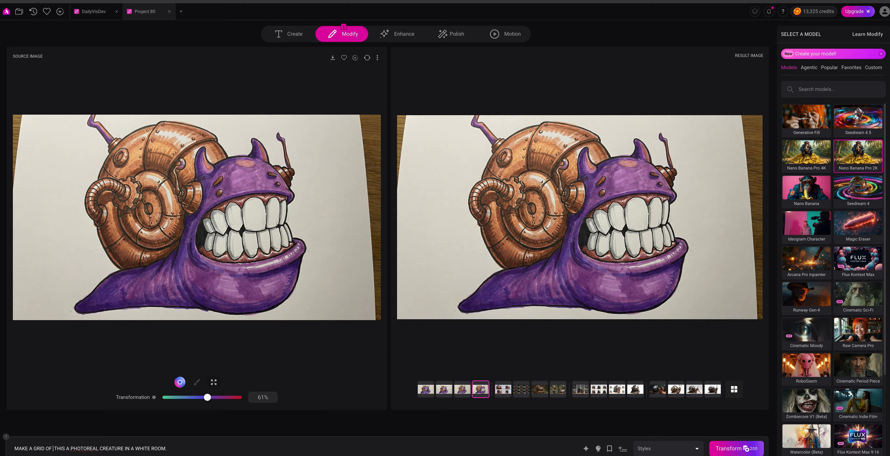
pyautogui.press('BackSpace')
pyautogui.press('BackSpace')
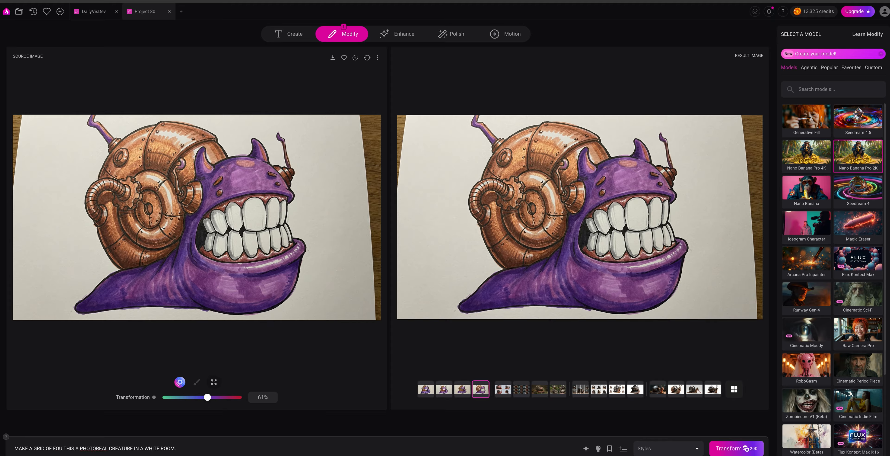
pyautogui.write('R OF  THIS ')
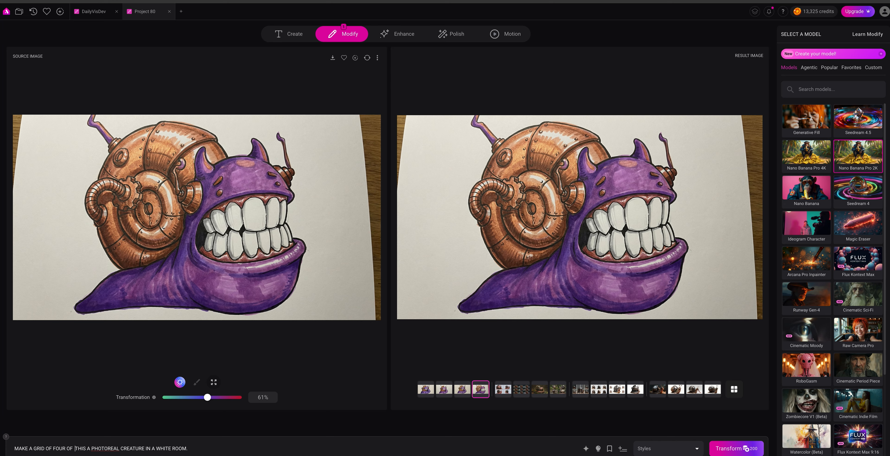
pyautogui.write('AS')
# Set the transformation to 67% and run the grid prompt with the Seedream 4 model.
pyautogui.click(213, 399)
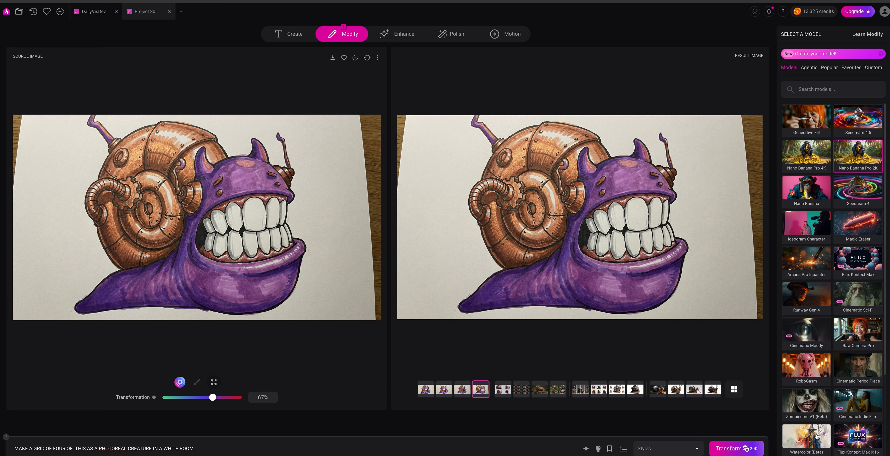
pyautogui.click(746, 441)
pyautogui.click(846, 182)
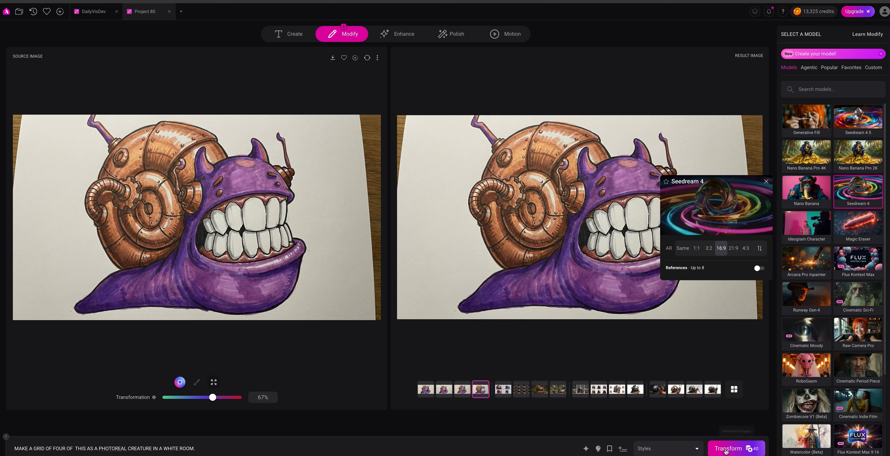
pyautogui.click(736, 448)
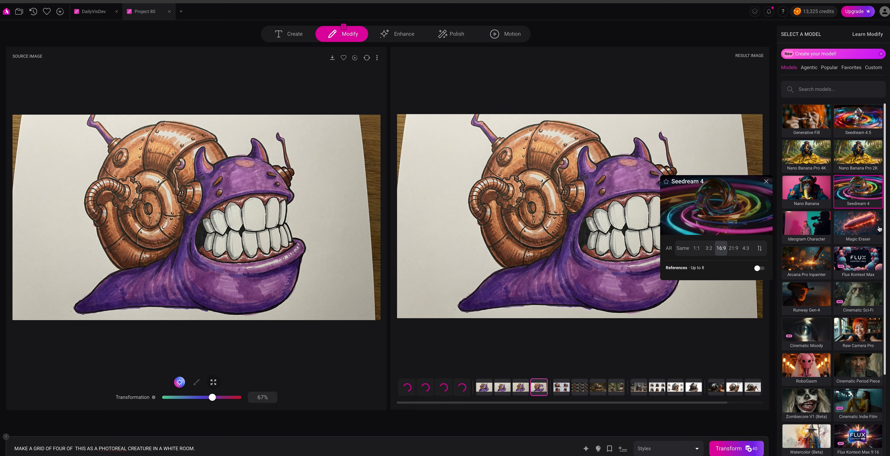
# Run the same white room grid prompt with the Flux Kontext Pro model at 16:9.
pyautogui.click(858, 261)
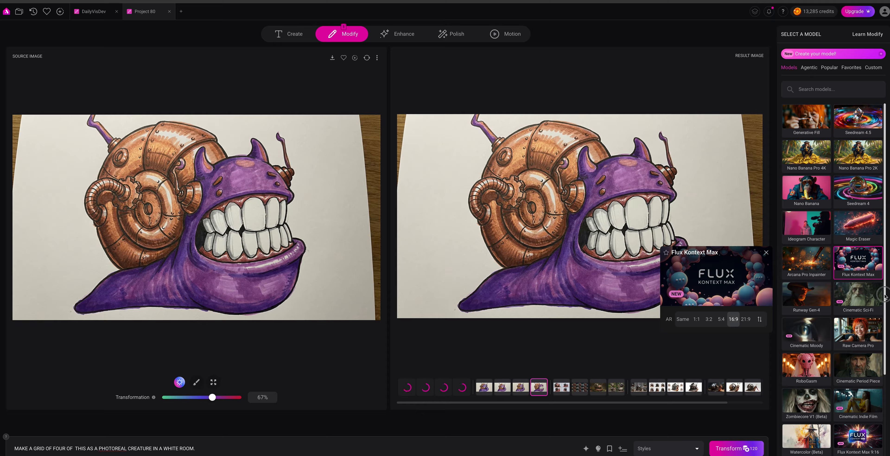
pyautogui.scroll(-2, 883, 296)
pyautogui.scroll(-1, 832, 279)
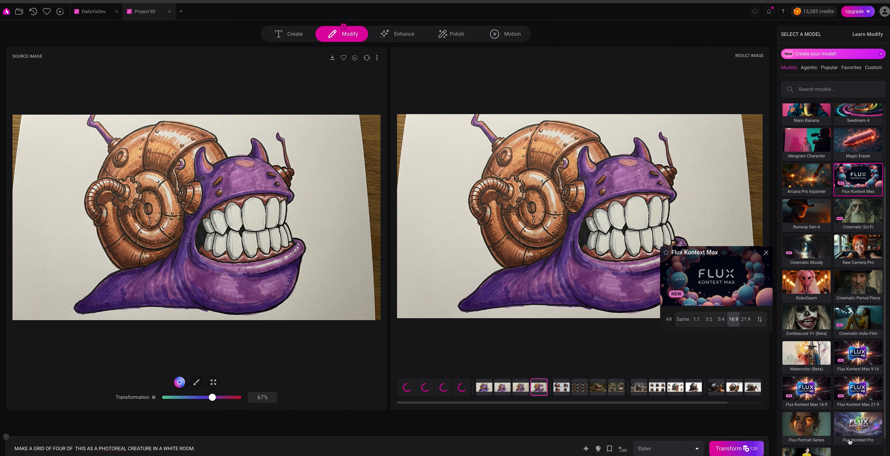
pyautogui.click(860, 423)
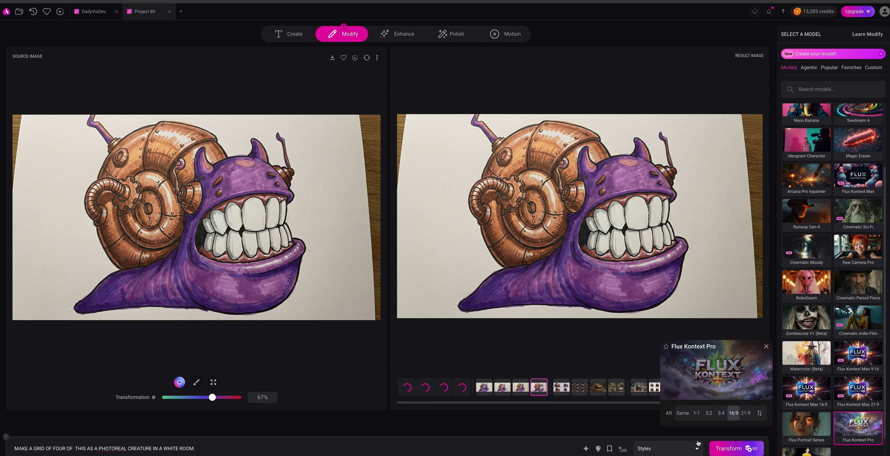
pyautogui.click(738, 447)
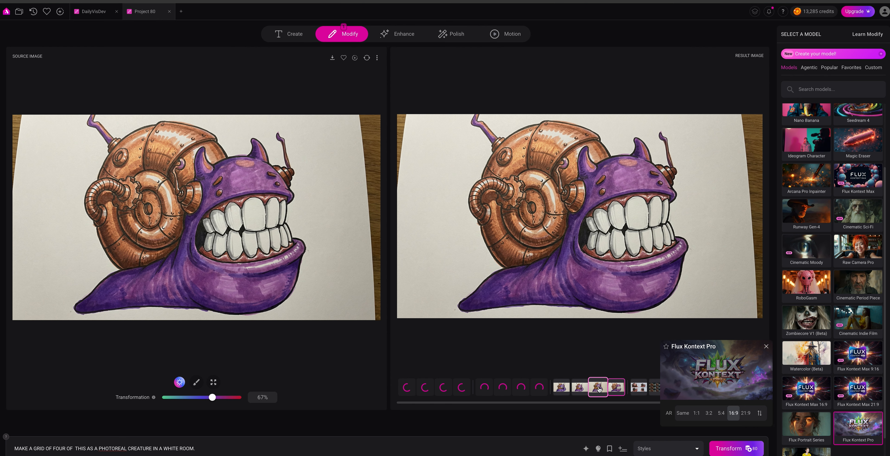
# Use the spotted two-toothed marker snail as the source image and run its marker drawing prompt with Flux Kontext Pro at 61% transformation.
pyautogui.click(598, 387)
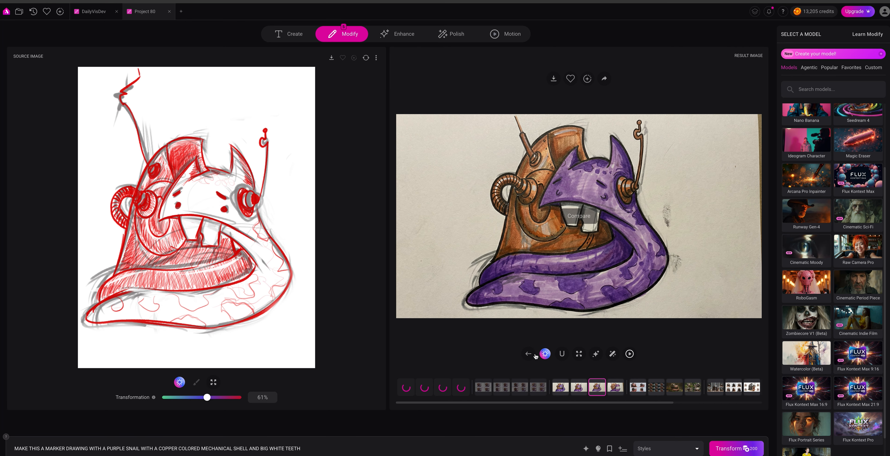
pyautogui.click(530, 353)
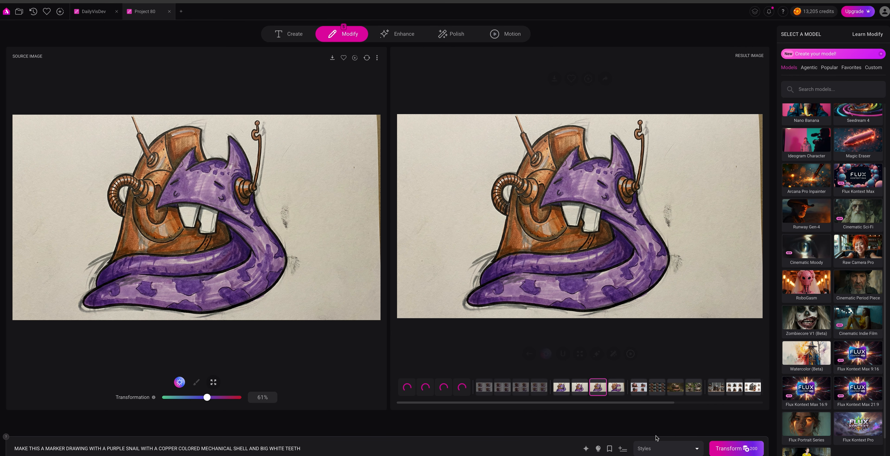
pyautogui.click(850, 415)
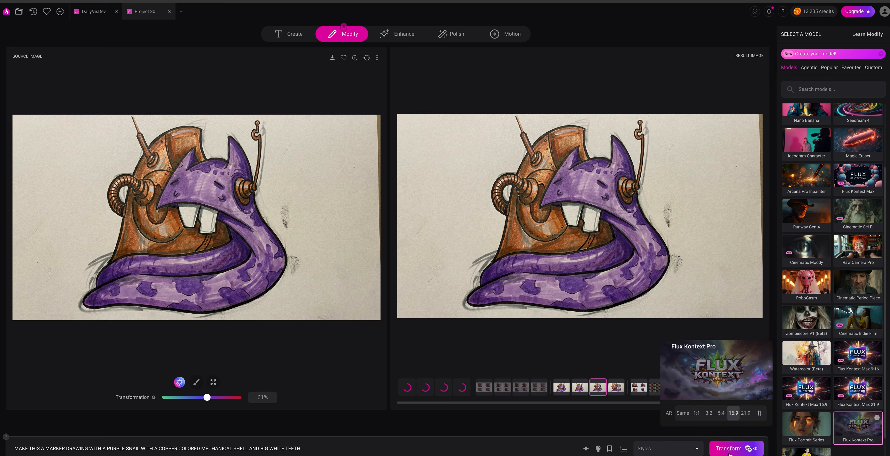
pyautogui.click(736, 448)
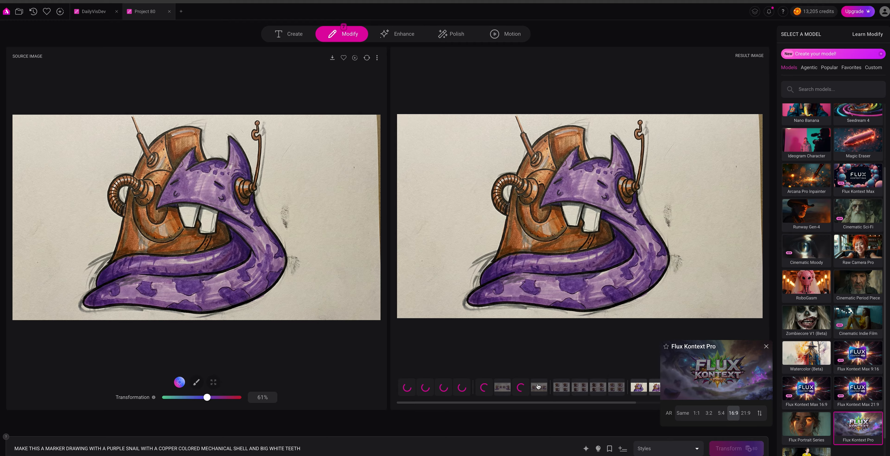
# Review the four Seedream 4 grid results of the toothy snail in a white room one by one.
pyautogui.click(639, 388)
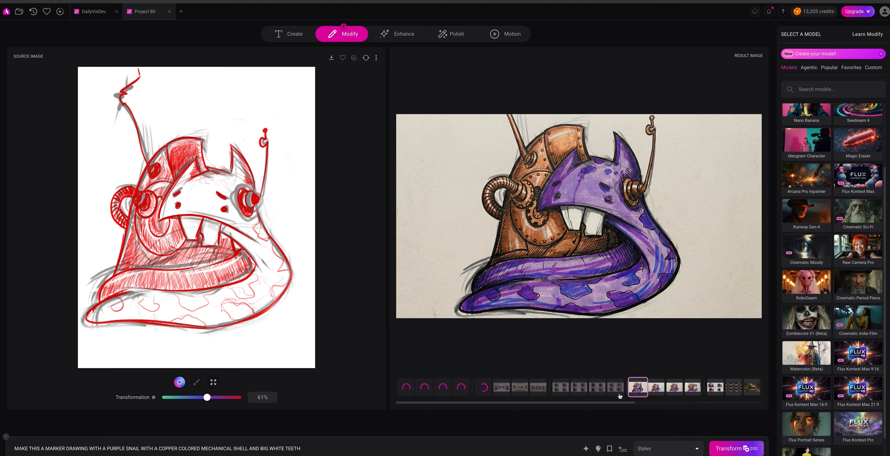
pyautogui.click(618, 389)
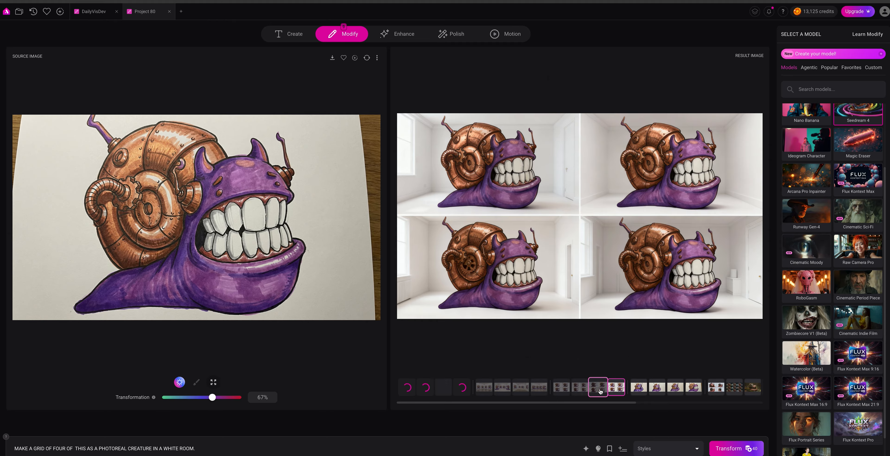
pyautogui.click(590, 387)
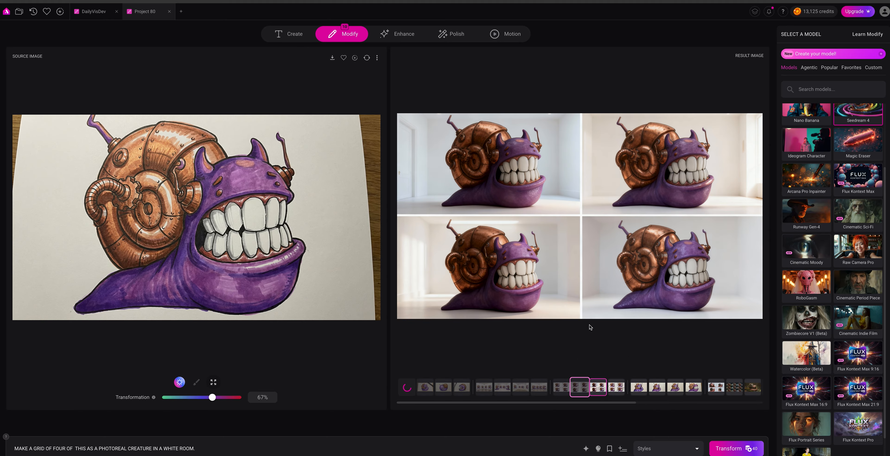
pyautogui.click(576, 390)
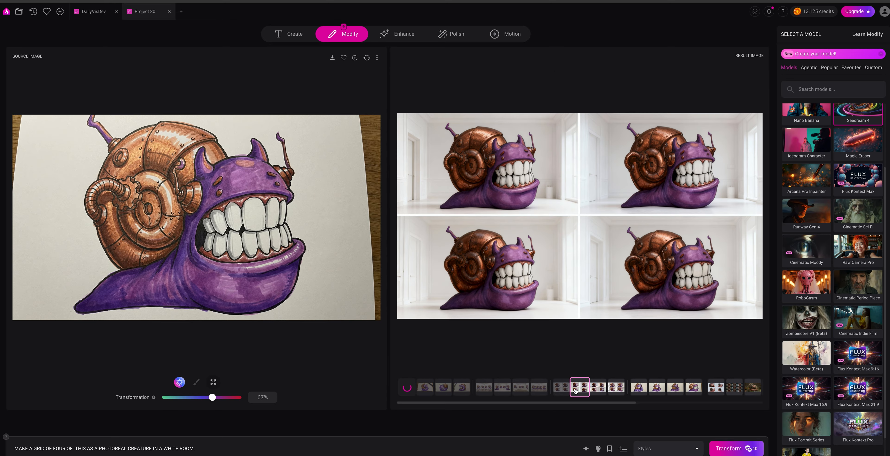
pyautogui.click(566, 391)
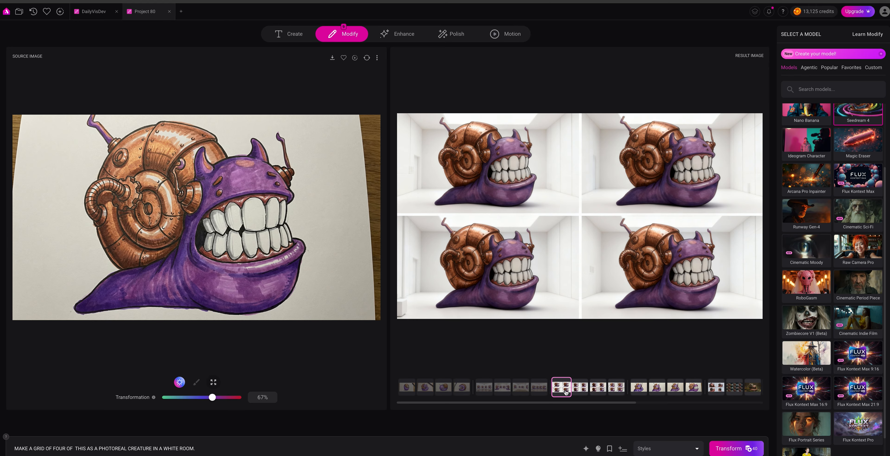
# Review the four Flux Kontext Pro grid results of the snail in a white room one by one.
pyautogui.click(543, 391)
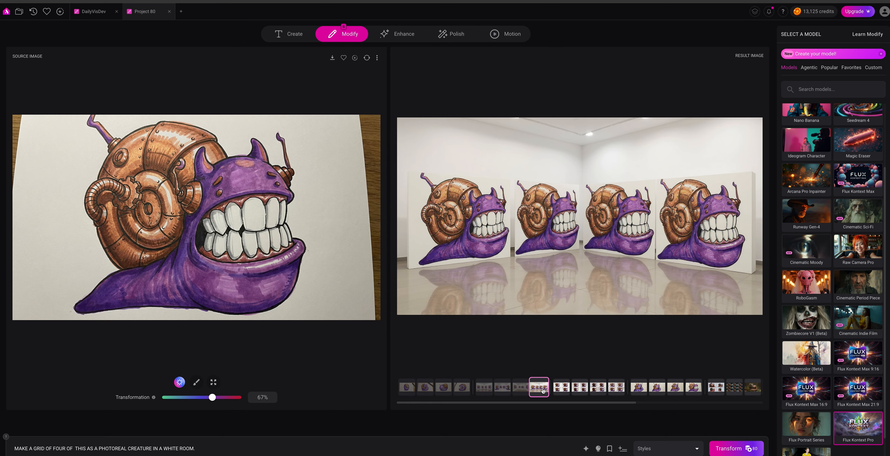
pyautogui.click(523, 390)
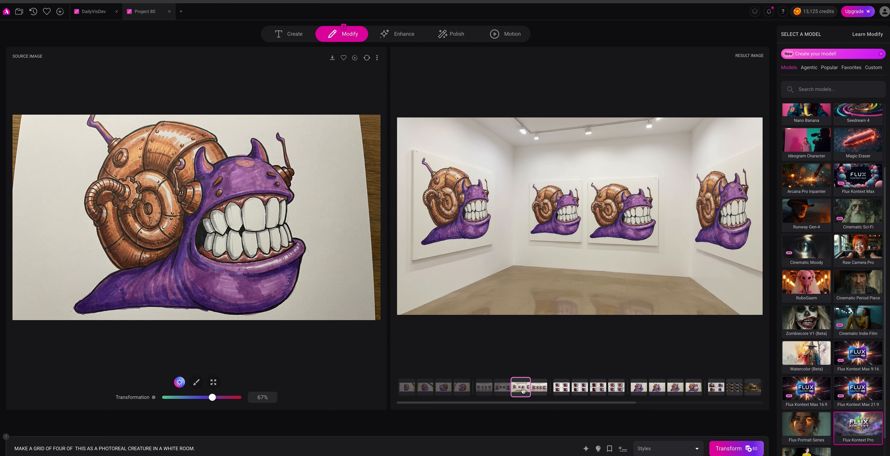
pyautogui.click(501, 393)
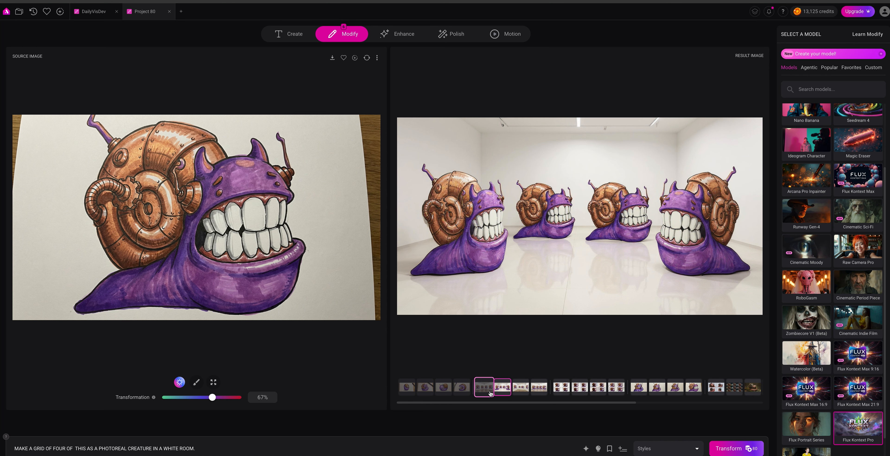
pyautogui.click(490, 393)
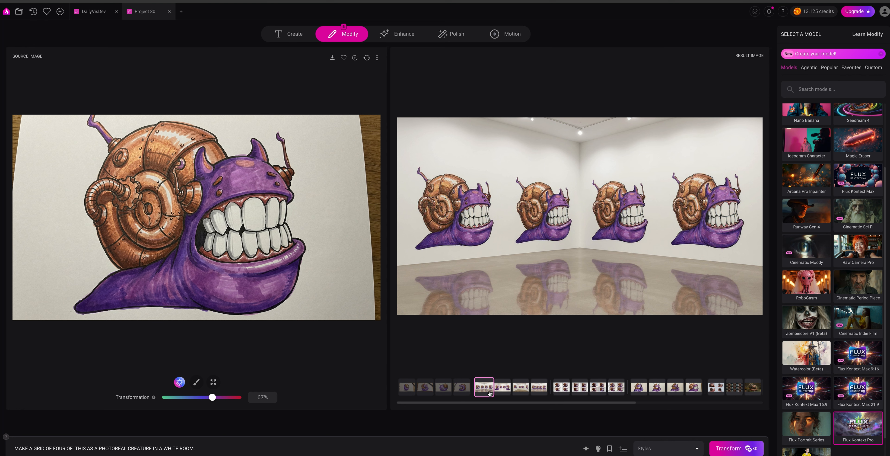
# Review the four Flux Kontext Pro marker drawing results of the spotted purple snail.
pyautogui.click(466, 392)
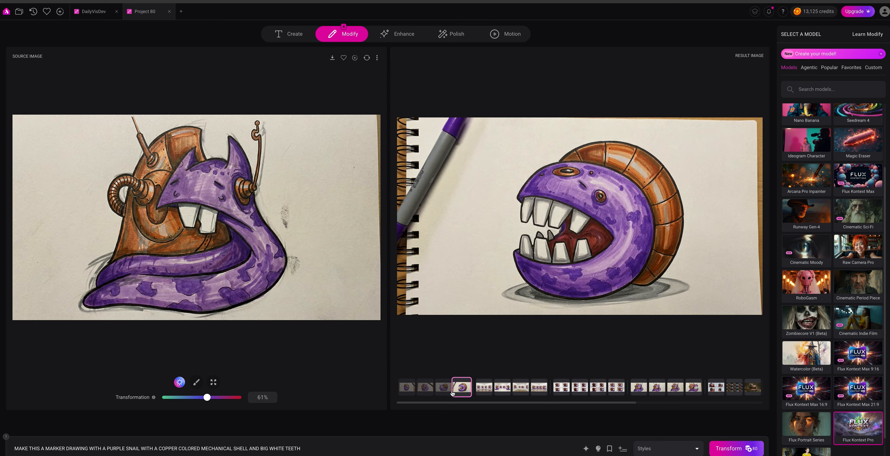
pyautogui.click(442, 394)
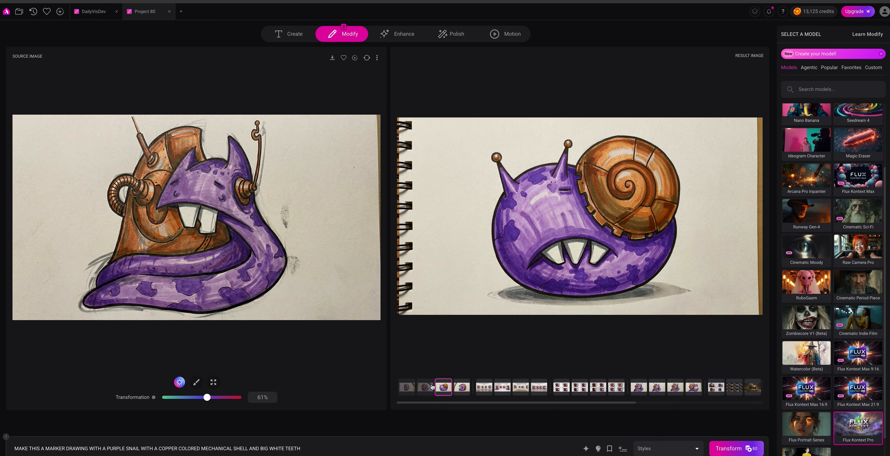
pyautogui.click(419, 393)
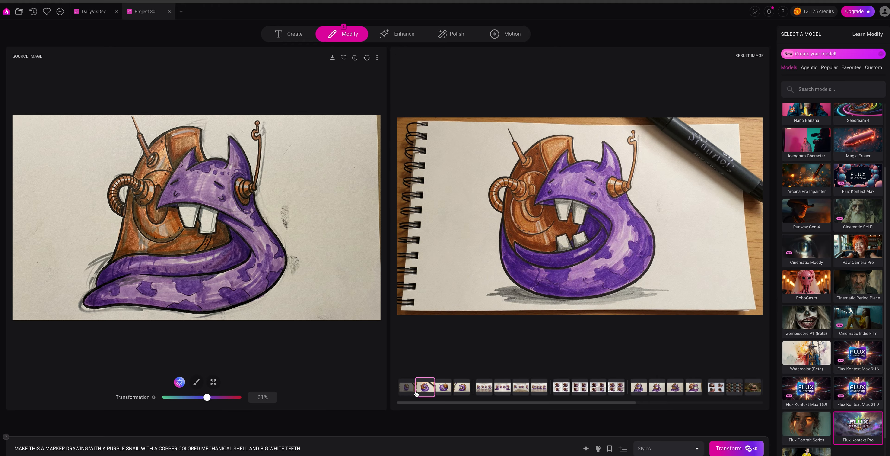
pyautogui.click(401, 390)
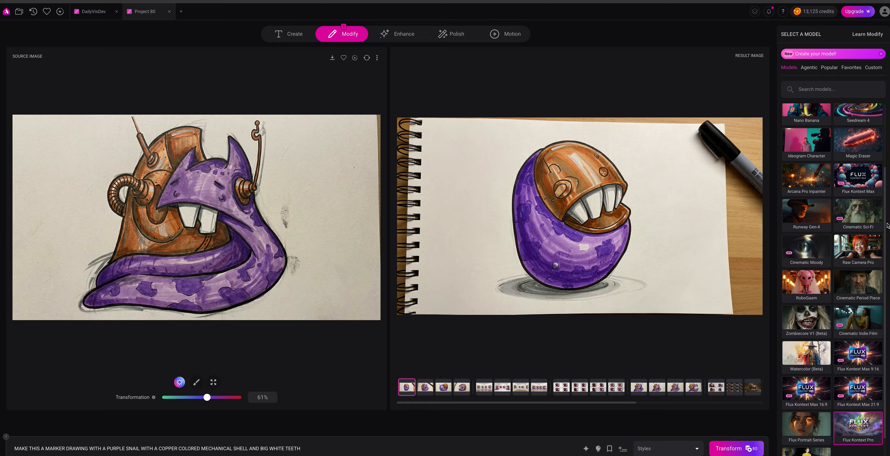
# Select the Nano Banana model for the marker drawing prompt.
pyautogui.moveTo(887, 226); pyautogui.dragTo(887, 176)
pyautogui.scroll(3, 864, 173)
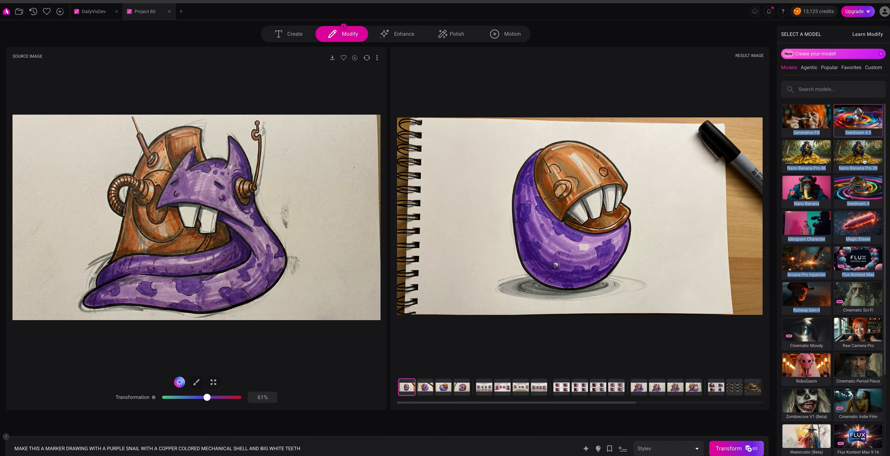
pyautogui.click(864, 161)
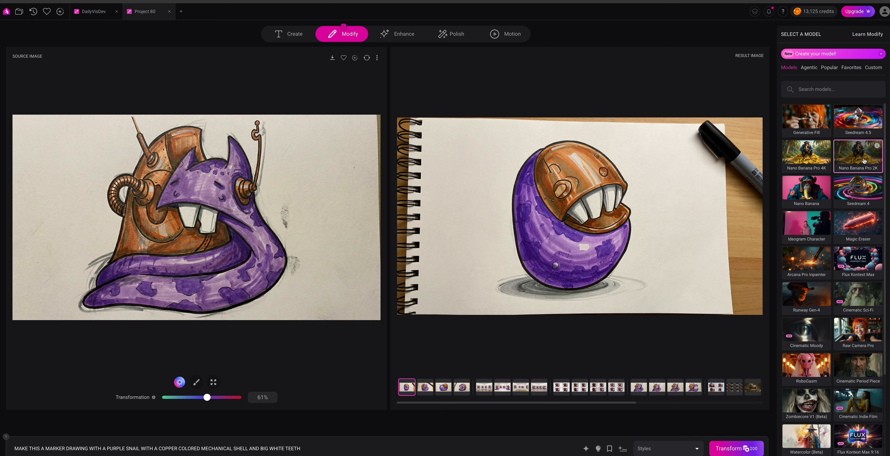
pyautogui.click(806, 193)
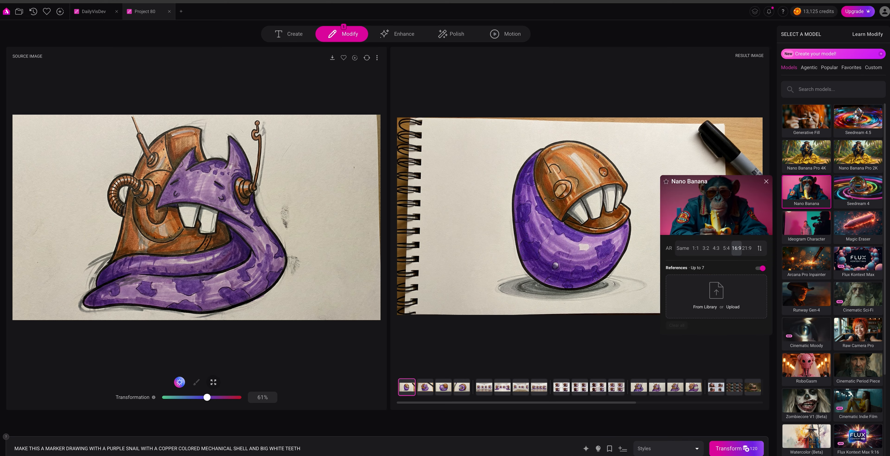
# Compare the white-room grid results with the marker drawings and return to the spotted purple snail with the open mouth.
pyautogui.click(463, 387)
pyautogui.click(481, 388)
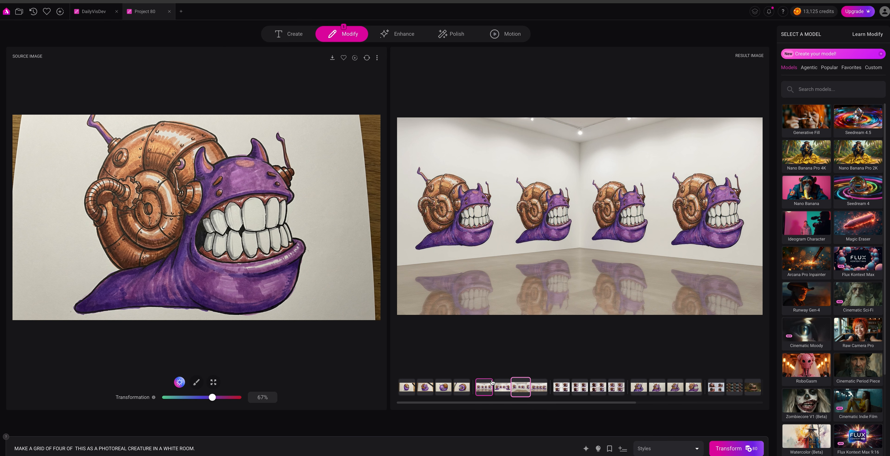
pyautogui.click(561, 389)
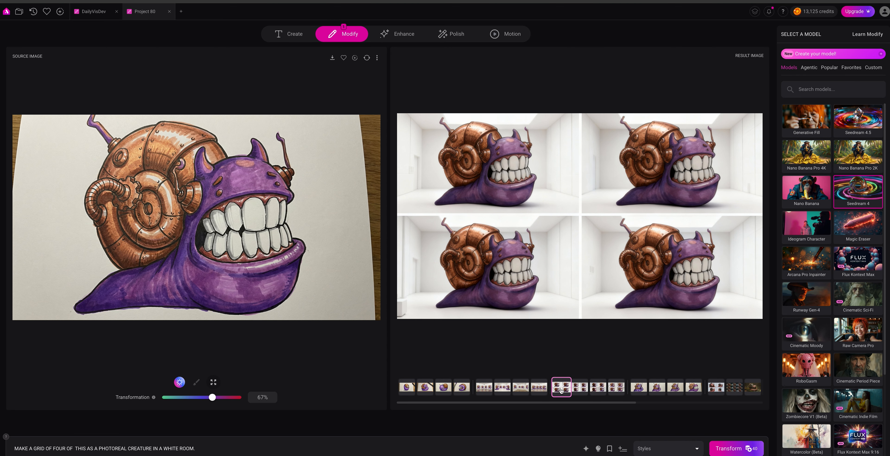
pyautogui.click(459, 389)
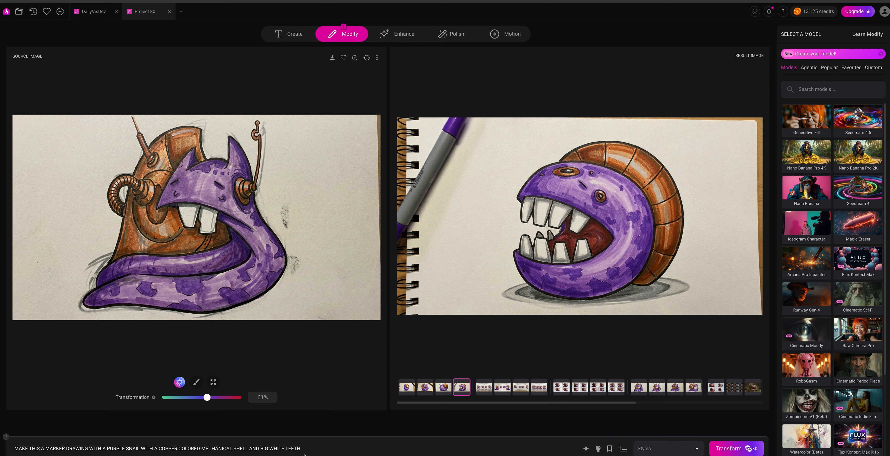
# Rewrite the prompt as "MAKE THIS PHOTOREALISTIC WITH HIGHLY DETAILED TEXTURES, SLIMINESS, A COPPER SHELL WITH PANEL LINES, MECJANICAL DETAILS, TUBES AND WIRES".
pyautogui.tripleClick(309, 447)
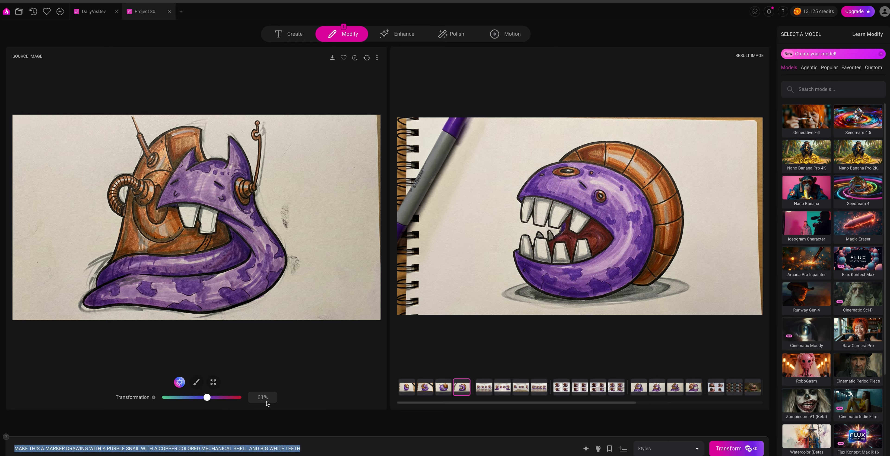
pyautogui.write('MAE')
pyautogui.press('BackSpace')
pyautogui.write('KE')
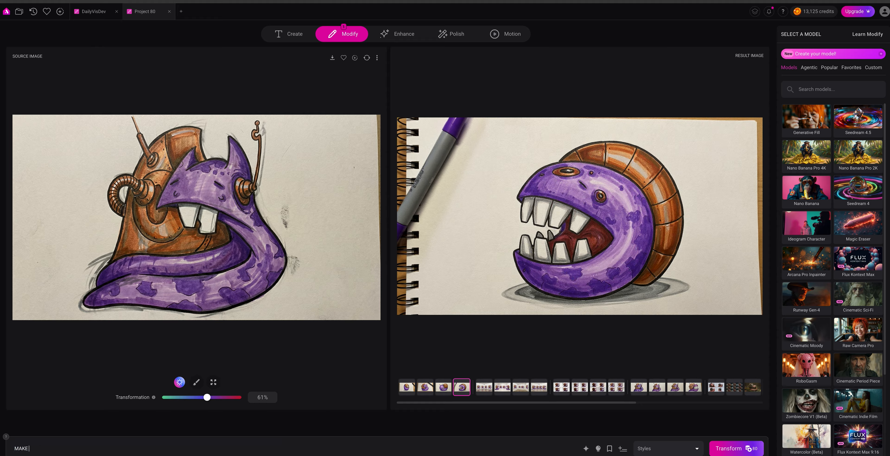
pyautogui.write(' THIS PHOTOREALISTIC WITH HIGHLY DETAILED TEXTURES')
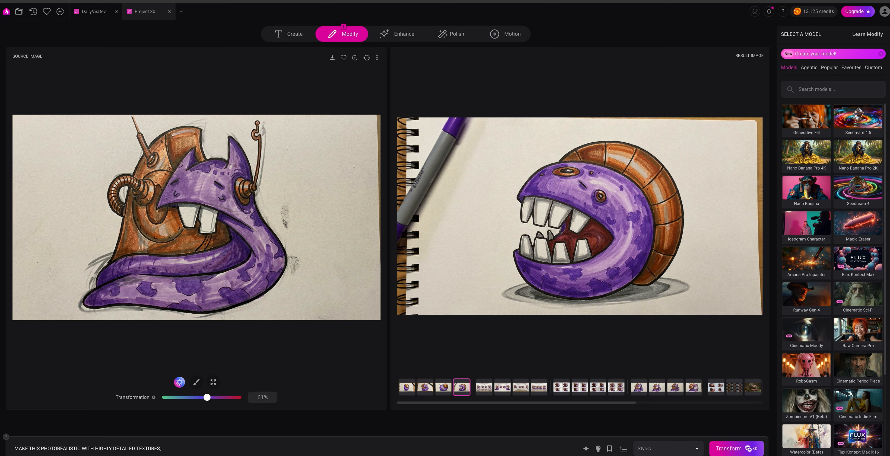
pyautogui.write(', SLIMINESS,')
pyautogui.write('A COPPER SHE')
pyautogui.write('LL WITH PANEL LINES,')
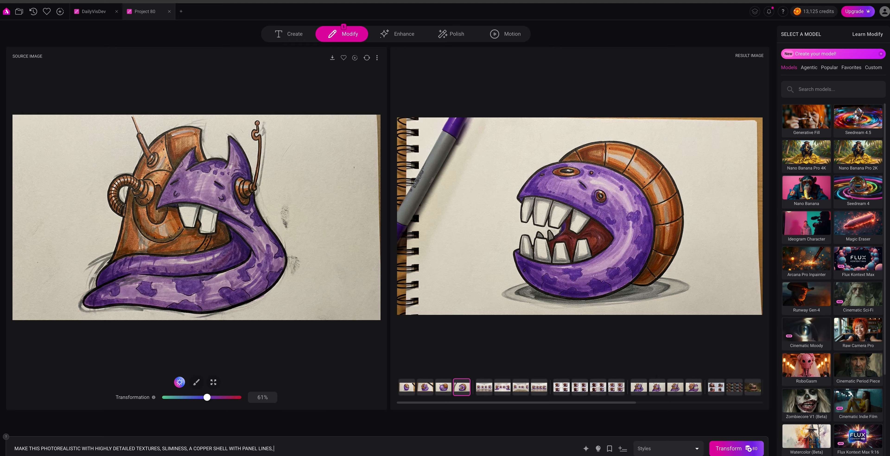
pyautogui.write(' MECJANICAL DETAILS, TUBES AND WIRES')
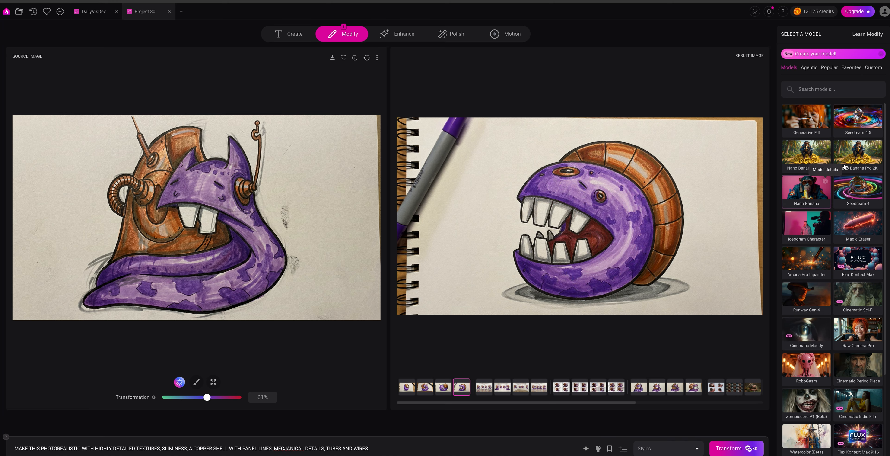
# Select the Nano Banana model, prefix the prompt with "GRID OF FOUR:" and generate the images from the spotted snail drawing.
pyautogui.click(806, 189)
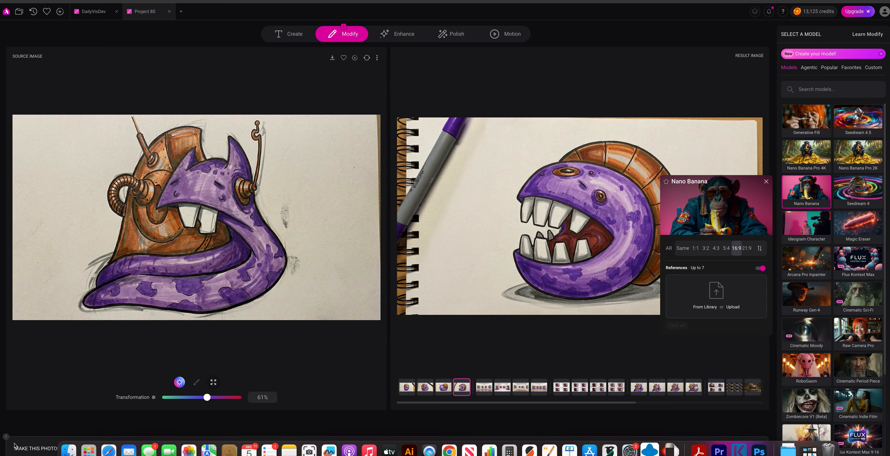
pyautogui.press('Escape')
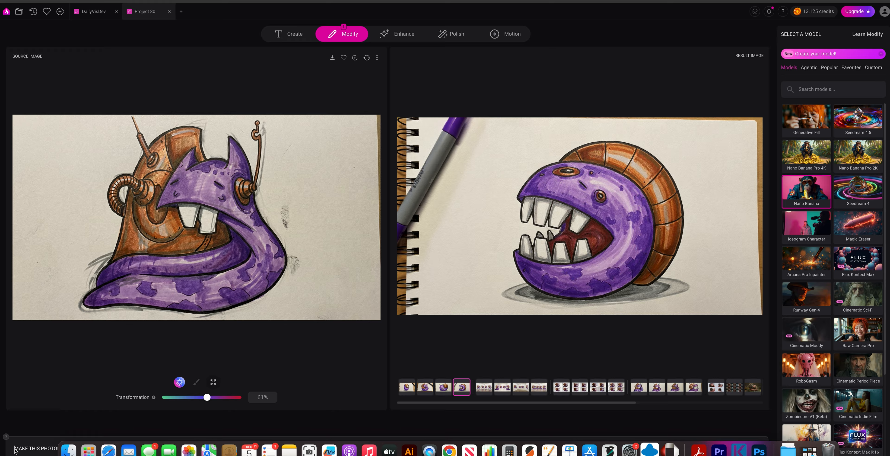
pyautogui.write('GFRID OF FOUR:')
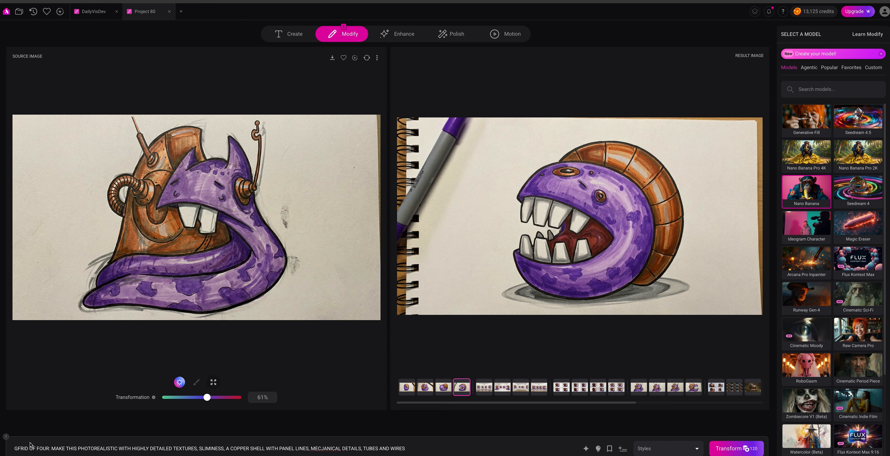
pyautogui.click(22, 446)
pyautogui.press('BackSpace')
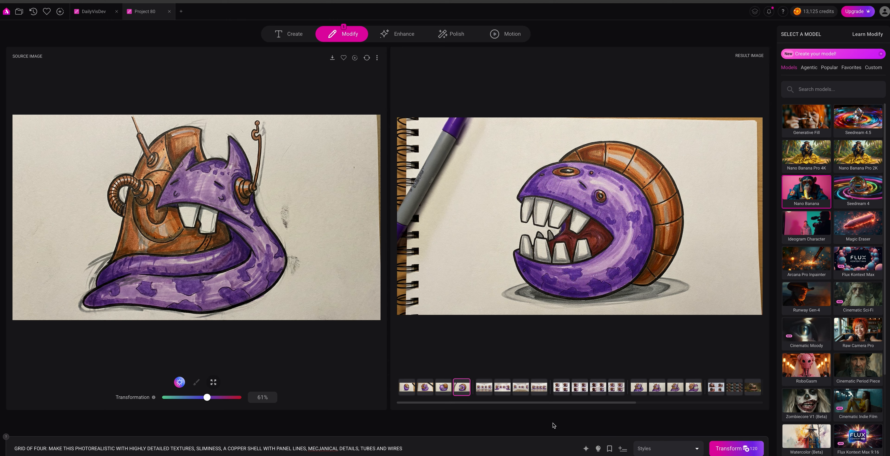
pyautogui.click(727, 448)
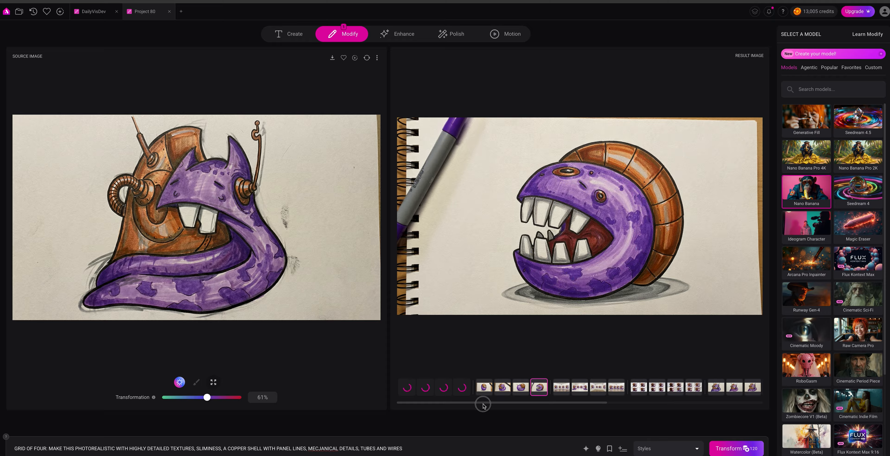
# Find the earlier Seedream 4 photoreal grey mechanical snail on white and use it as the start frame for a video.
pyautogui.moveTo(476, 404); pyautogui.dragTo(562, 414)
pyautogui.click(544, 416)
pyautogui.hscroll(7, 560, 403)
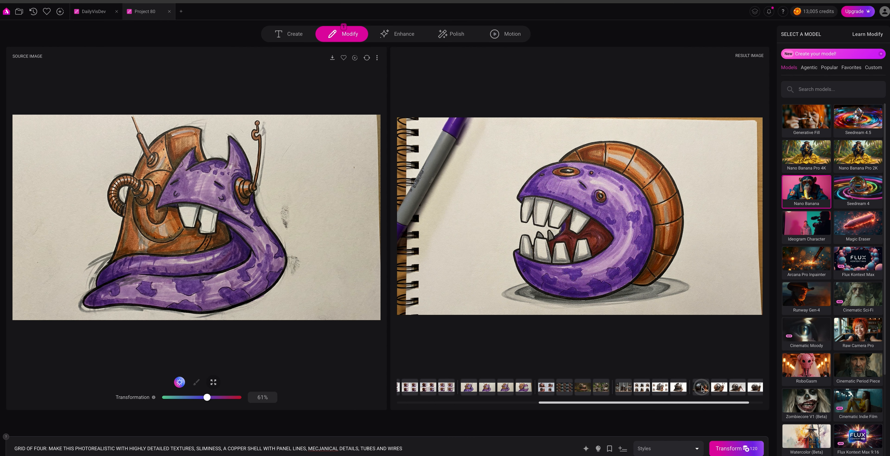
pyautogui.click(700, 386)
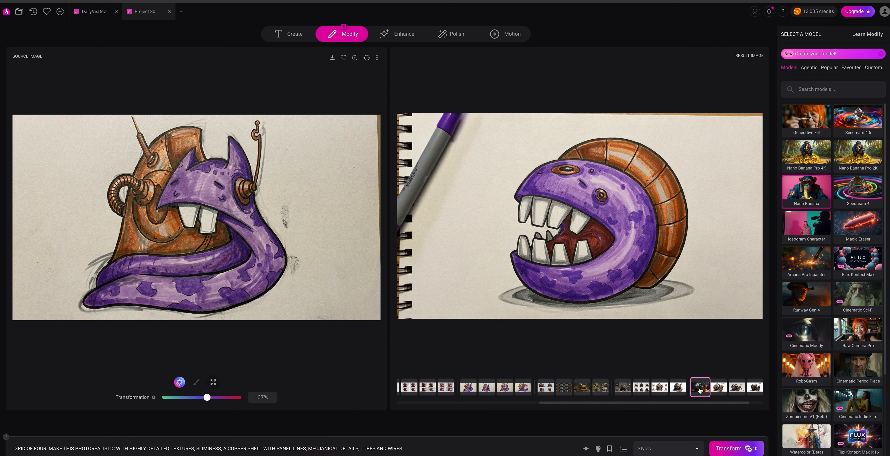
pyautogui.click(671, 389)
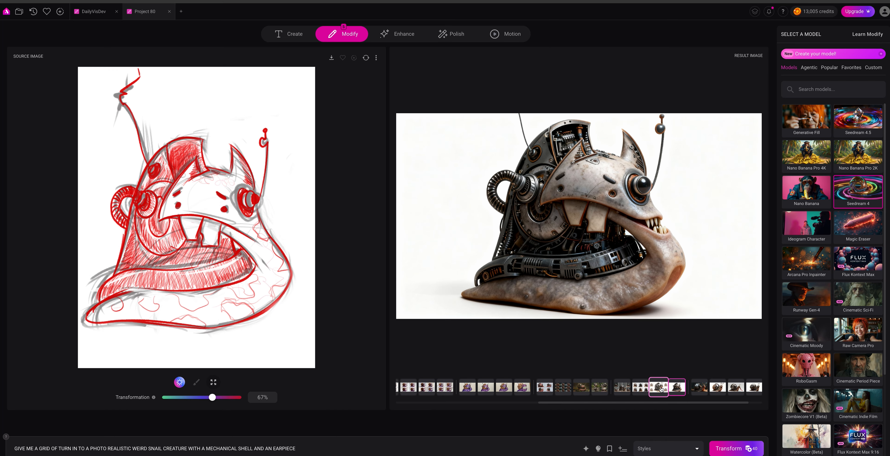
pyautogui.click(666, 389)
pyautogui.click(670, 388)
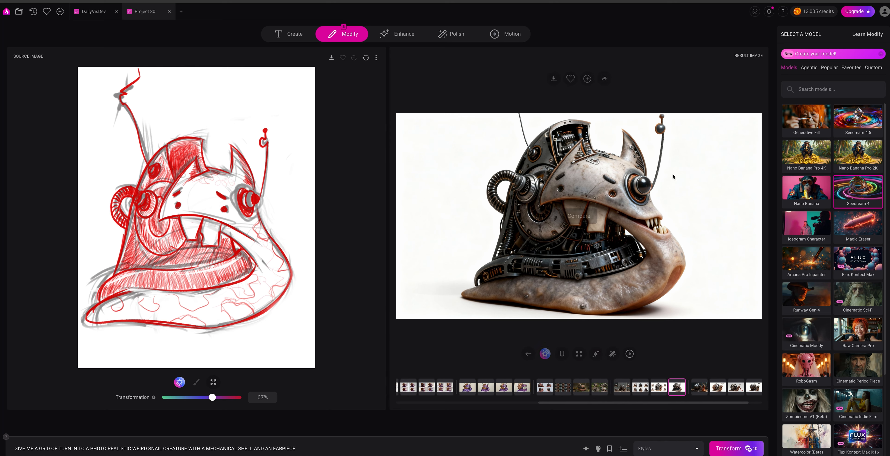
pyautogui.click(630, 354)
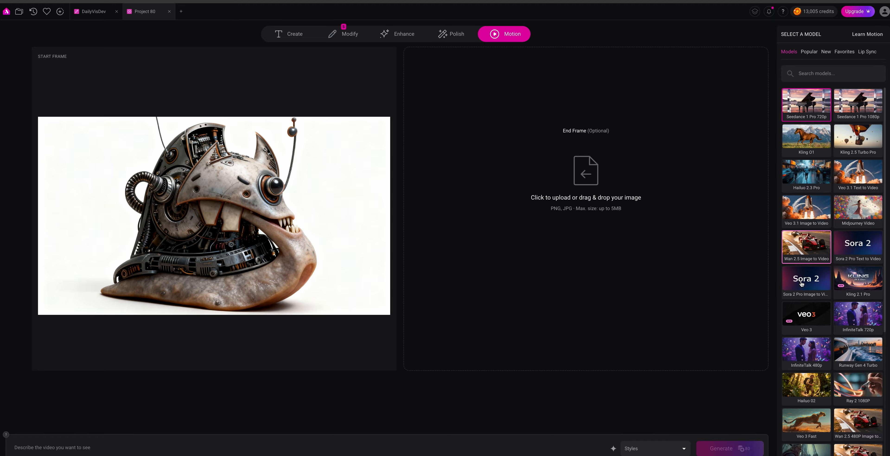
# Generate a video with the prompt "MAKE CREATURE TURN SLITHERING TOWARD CAMERS AND LOOK LEFT OR RIGHT" using Seedance 1 Pro 720p.
pyautogui.click(92, 448)
pyautogui.write('MAK')
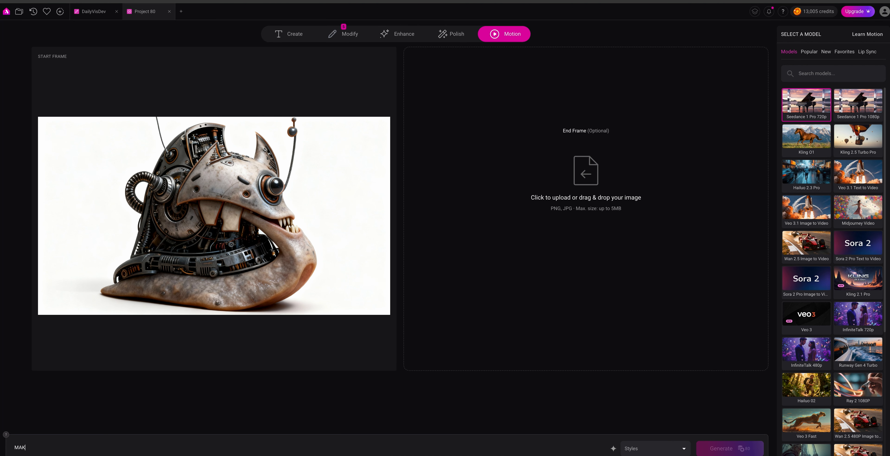
pyautogui.write('E SNA')
pyautogui.press('BackSpace')
pyautogui.press('BackSpace')
pyautogui.press('BackSpace')
pyautogui.write('CREATURE ')
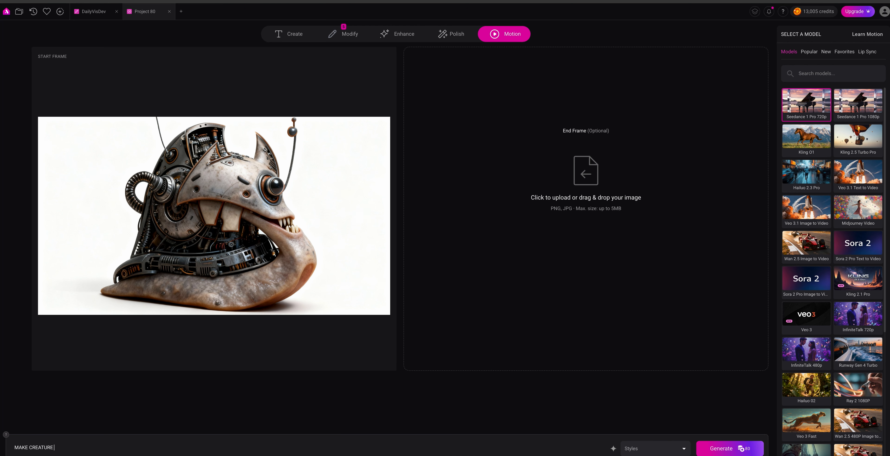
pyautogui.write('TURN SLITHERING TOWARD CAMERS AND LOOK LEF')
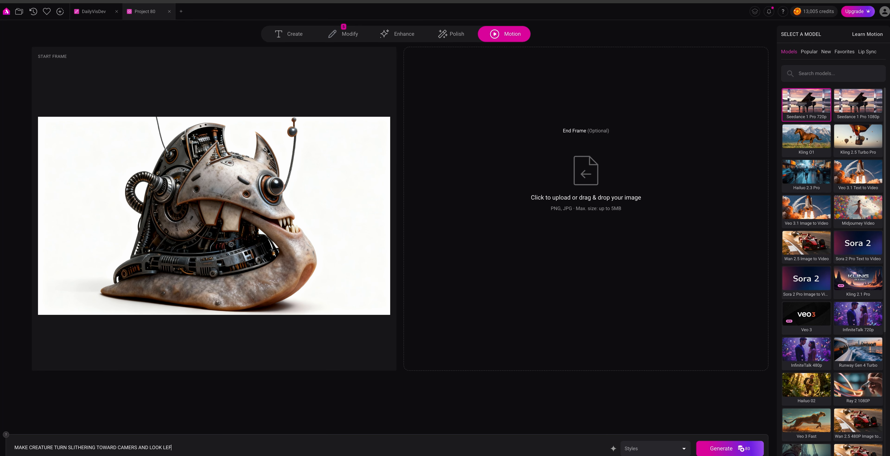
pyautogui.write('T OR RIGHT')
pyautogui.click(722, 453)
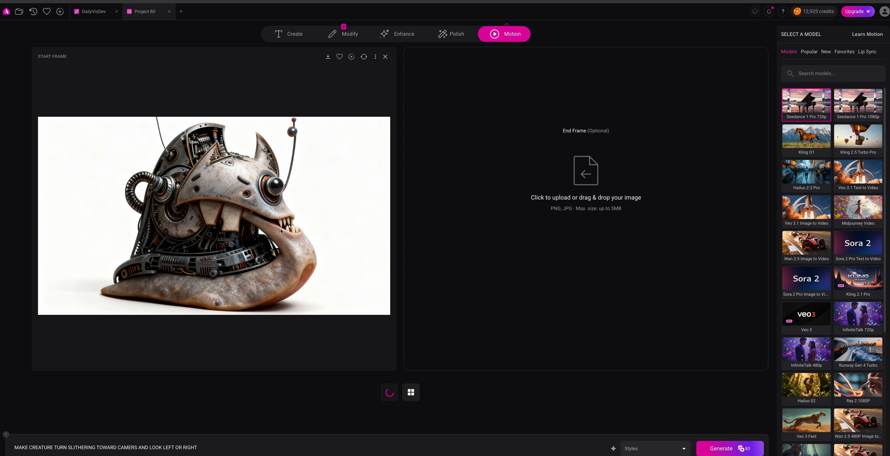
# Return to image modification and review the four new Nano Banana photoreal grid results one by one.
pyautogui.click(351, 34)
pyautogui.click(465, 388)
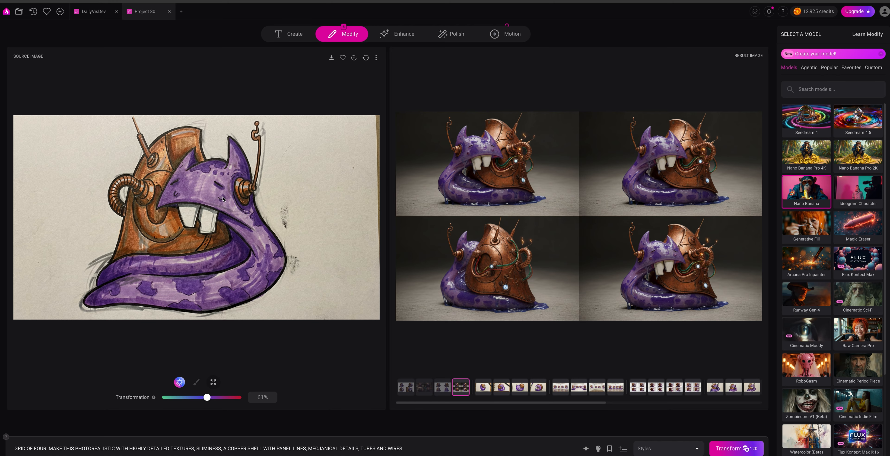
pyautogui.click(442, 387)
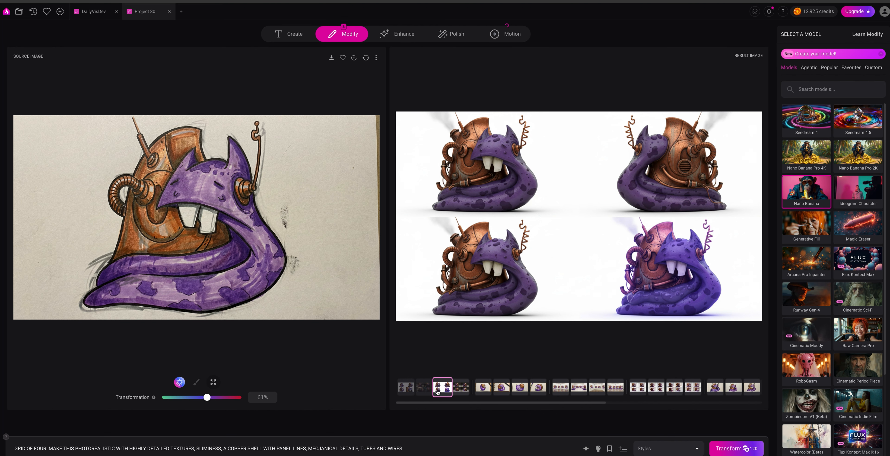
pyautogui.click(424, 389)
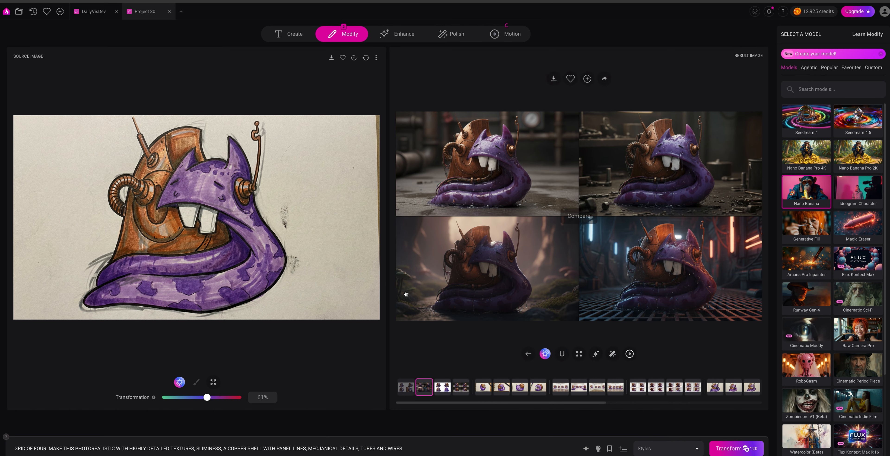
pyautogui.click(400, 393)
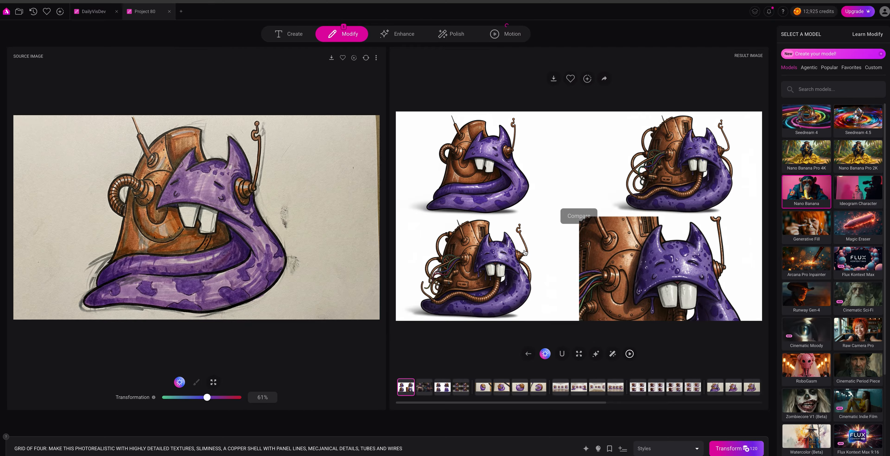
# Enlarge the grid showing the purple snail in four different dark environments and download it.
pyautogui.click(424, 386)
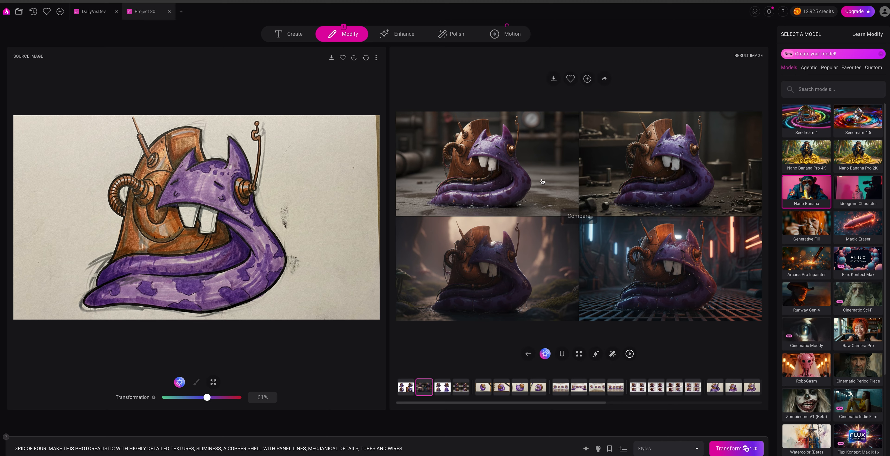
pyautogui.click(519, 182)
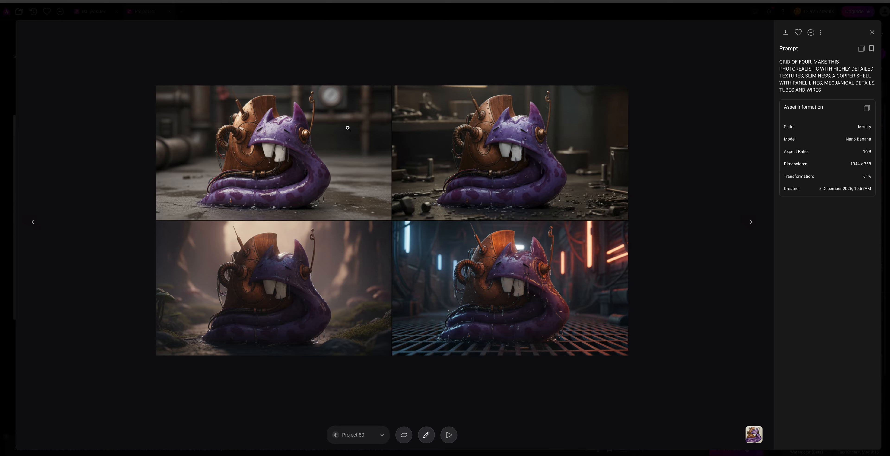
pyautogui.click(786, 33)
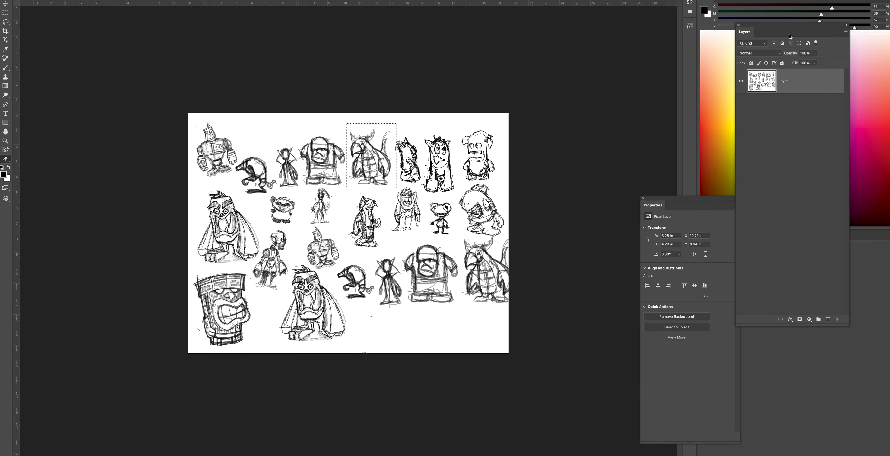
# Switch to Photoshop and open the downloaded Project_80_asset.png from the Downloads folder.
pyautogui.press('super+o')
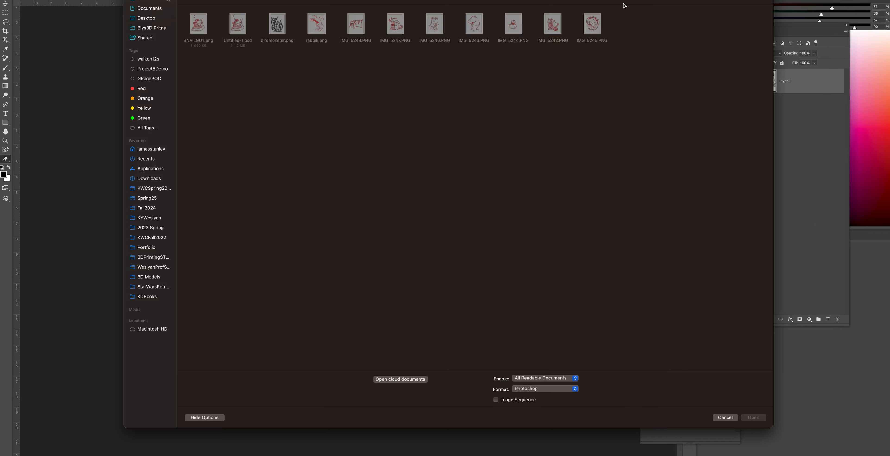
pyautogui.click(151, 179)
pyautogui.click(203, 24)
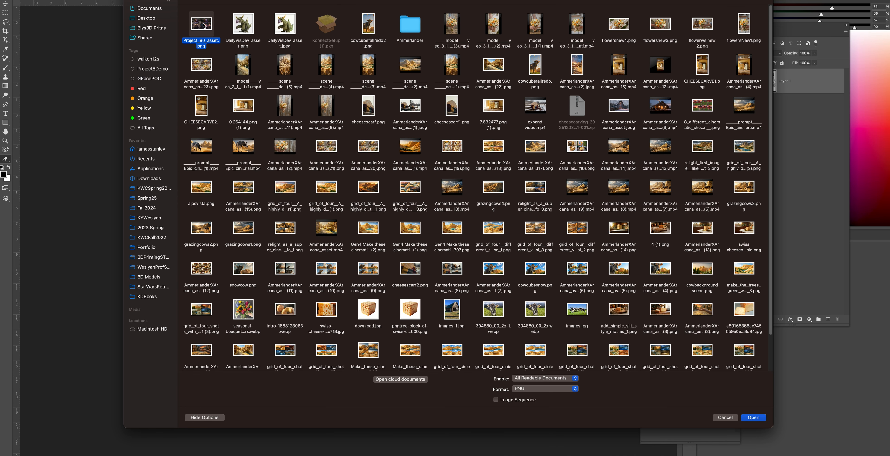
pyautogui.doubleClick(204, 24)
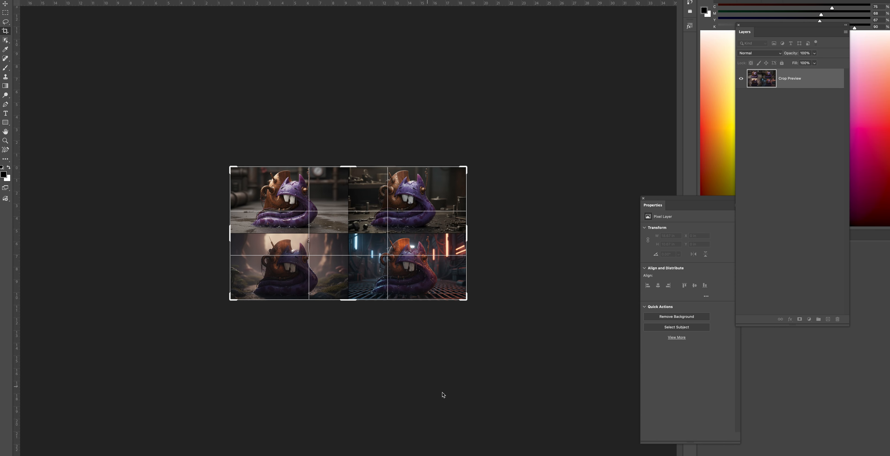
# Crop the grid image to its upper-left panel of the snail on the concrete floor, and switch back to the enlarged grid in the image generator.
pyautogui.moveTo(468, 302); pyautogui.dragTo(418, 260)
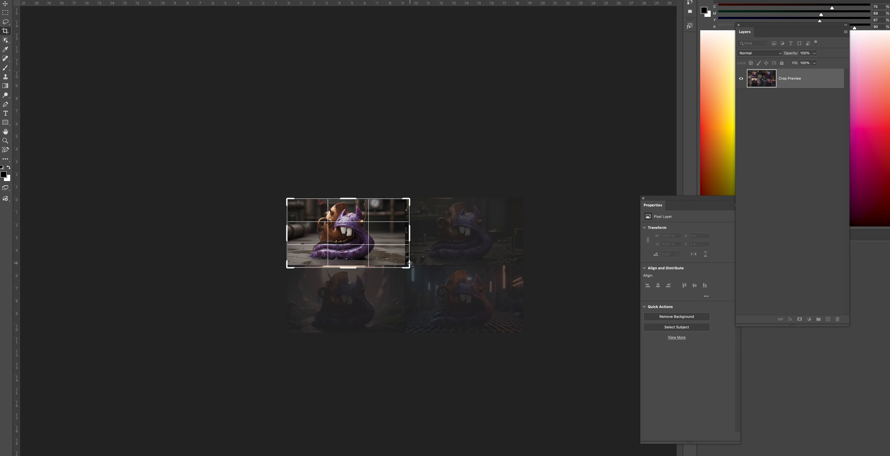
pyautogui.moveTo(409, 266); pyautogui.dragTo(407, 264)
pyautogui.press('Return')
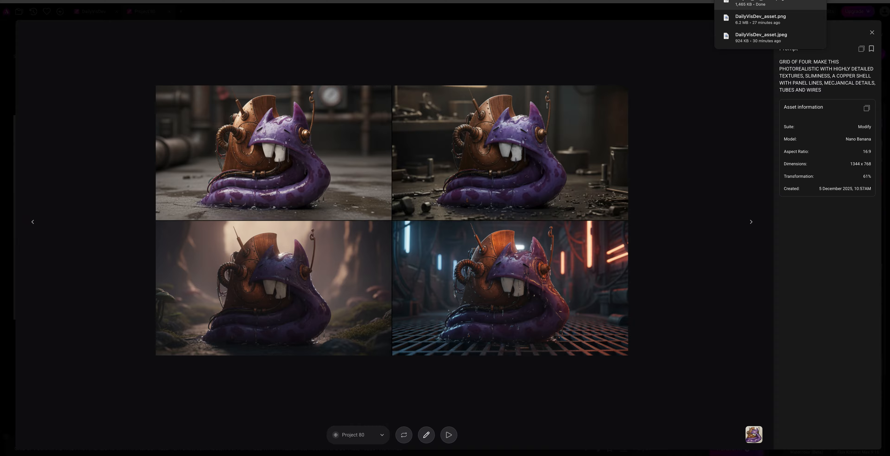
pyautogui.click(866, 36)
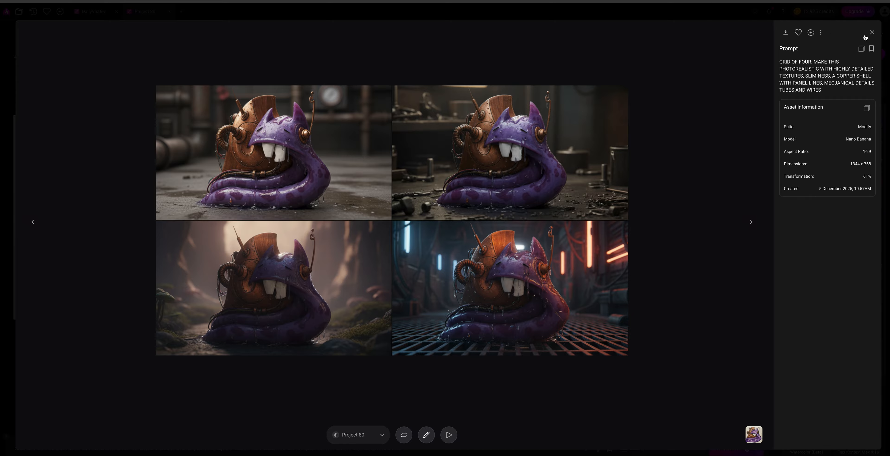
# Close the enlarged grid and replace the source image with the cropped snail panel from the Ammerlander folder in Downloads.
pyautogui.click(871, 33)
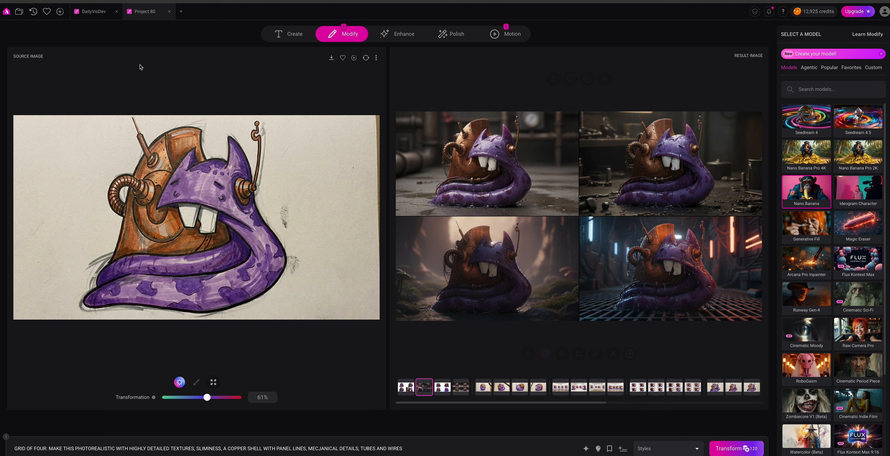
pyautogui.click(366, 58)
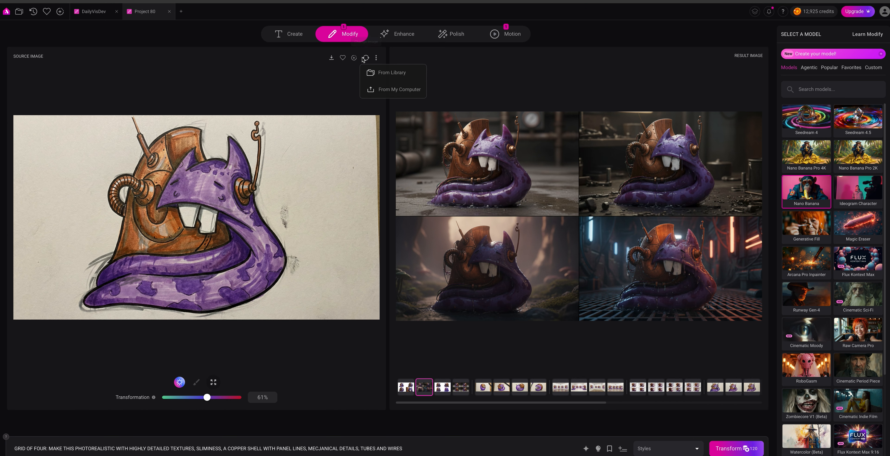
pyautogui.click(385, 90)
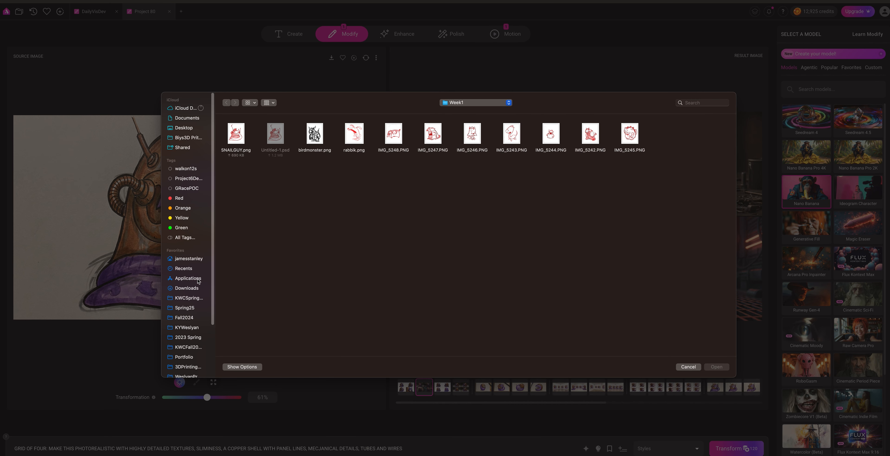
pyautogui.click(195, 291)
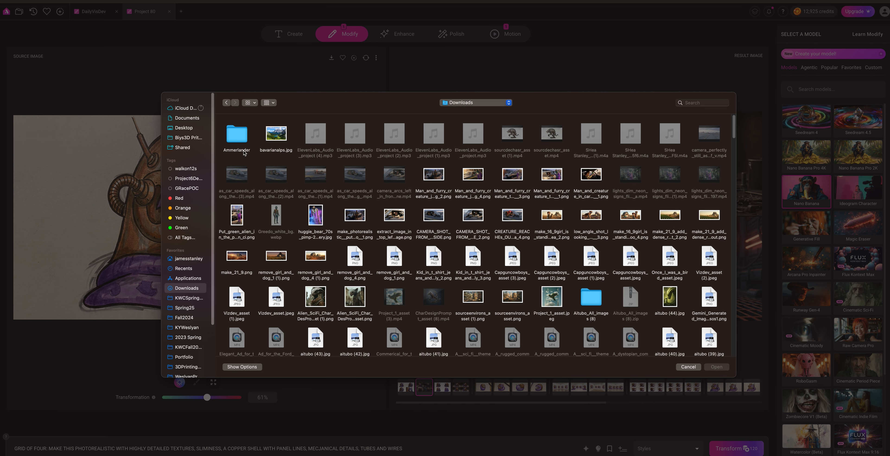
pyautogui.click(237, 138)
pyautogui.doubleClick(238, 137)
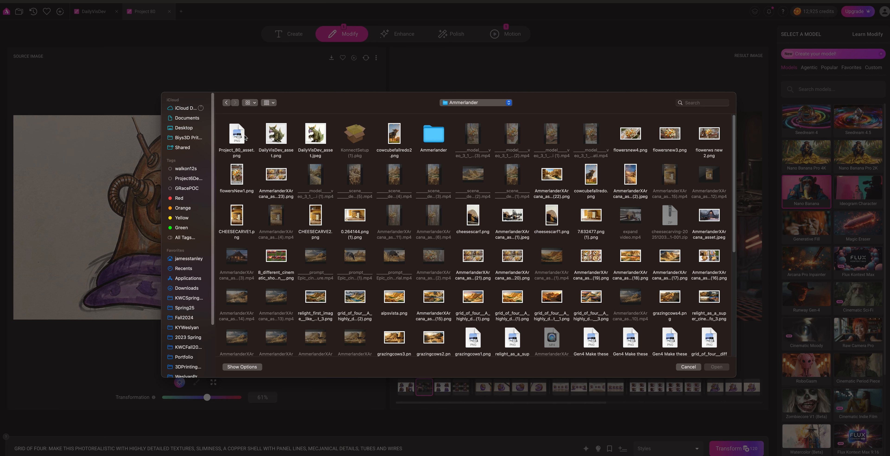
pyautogui.doubleClick(241, 136)
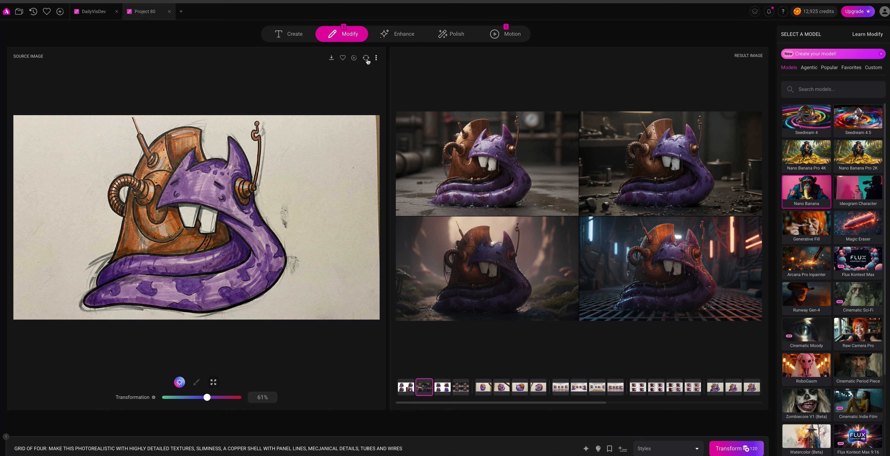
pyautogui.click(366, 59)
pyautogui.click(250, 73)
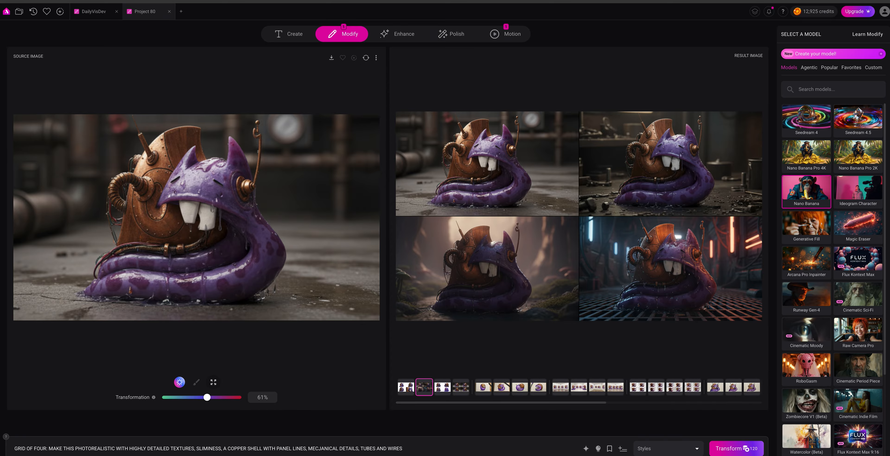
# Replace the prompt with "A PAGE OF DIFFERENT VIEWS IN THIS ENVIRONMENT".
pyautogui.hotkey('ctrl', 'a')
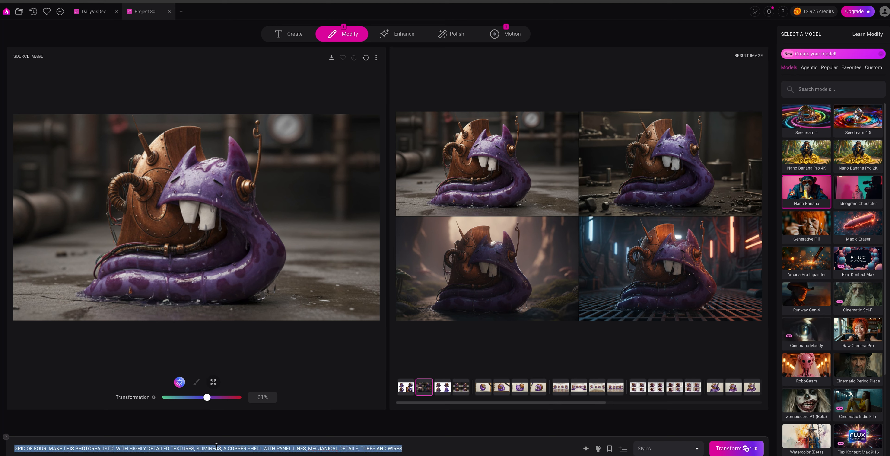
pyautogui.write('A PAGE OF DIFFERENT VIE')
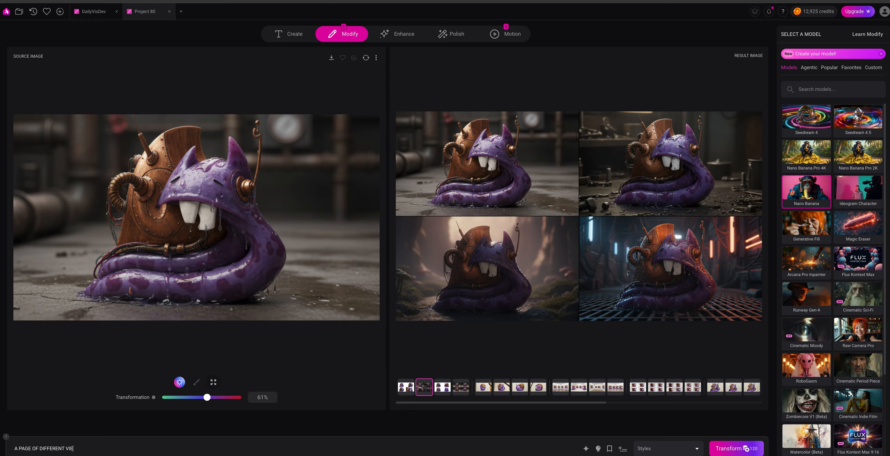
pyautogui.write('WS INM THIS ENVIRONMENT')
pyautogui.click(91, 448)
pyautogui.press('BackSpace')
pyautogui.press('BackSpace')
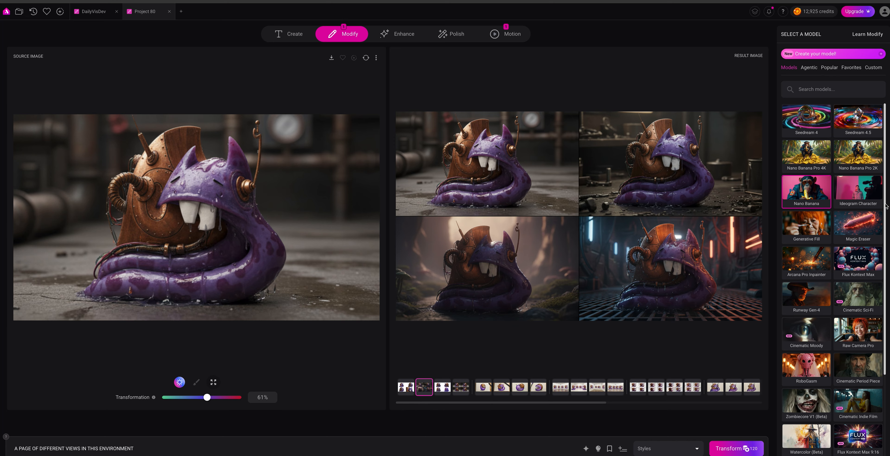
# Generate images of the photoreal snail with the Flux Kontext Pro model at 16:9.
pyautogui.scroll(-3, 887, 209)
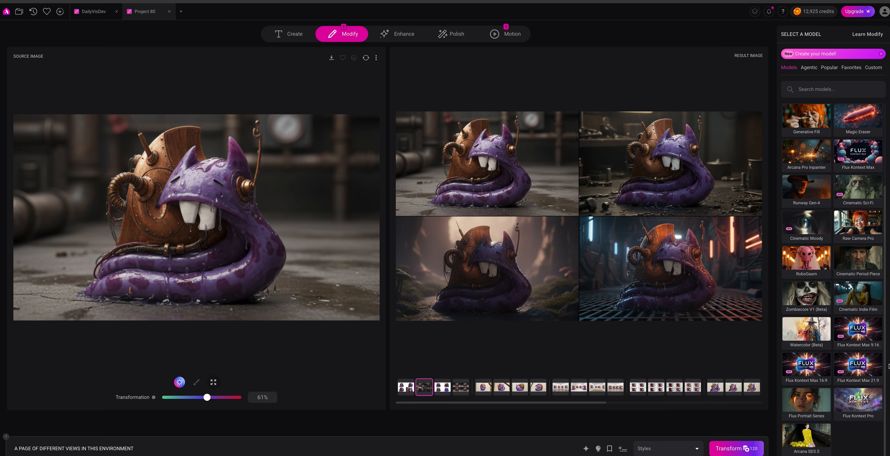
pyautogui.click(849, 410)
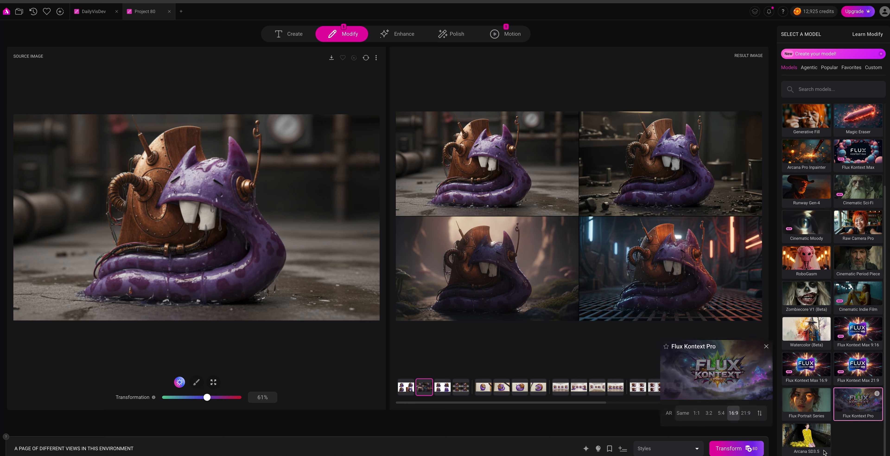
pyautogui.click(724, 448)
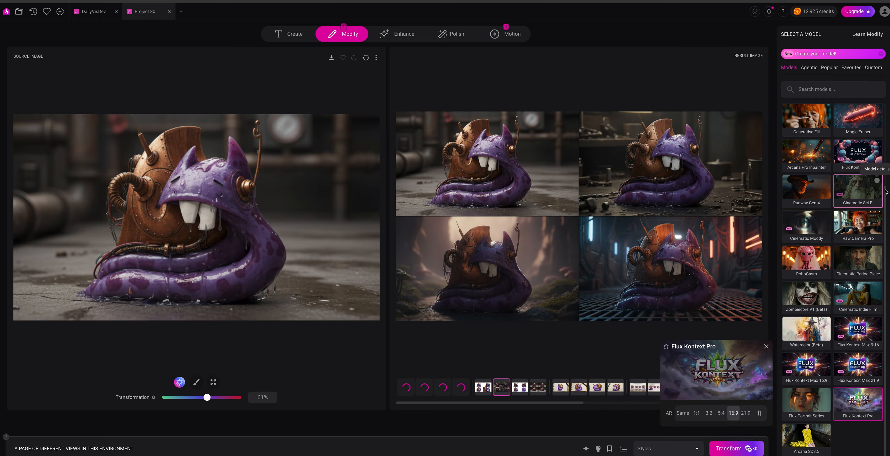
# Select the Seedream 4 model at 16:9 and generate another set from the same prompt and source image.
pyautogui.moveTo(885, 190); pyautogui.dragTo(889, 146)
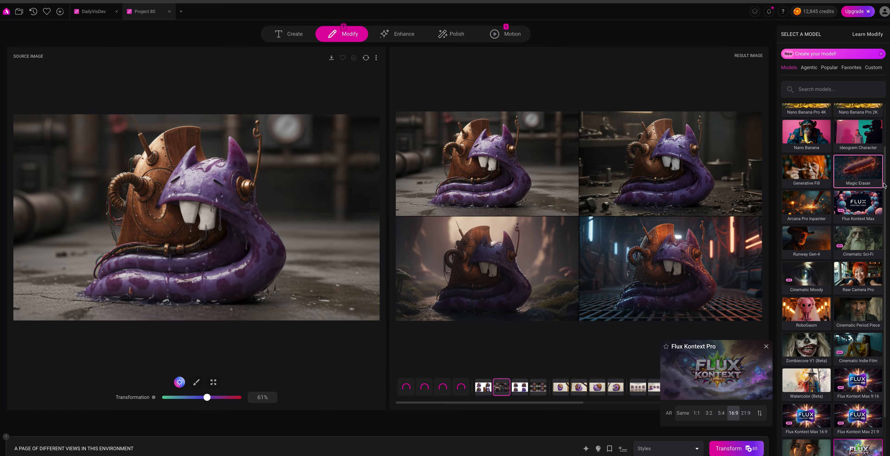
pyautogui.scroll(2, 886, 140)
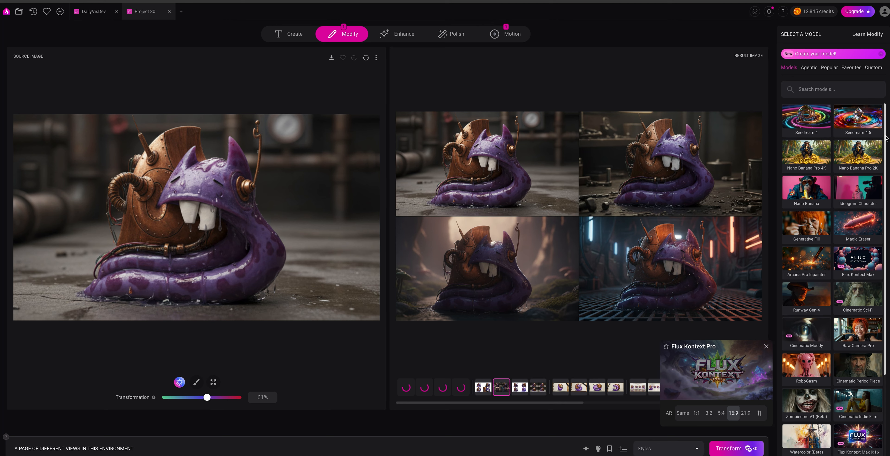
pyautogui.click(810, 113)
pyautogui.moveTo(630, 450)
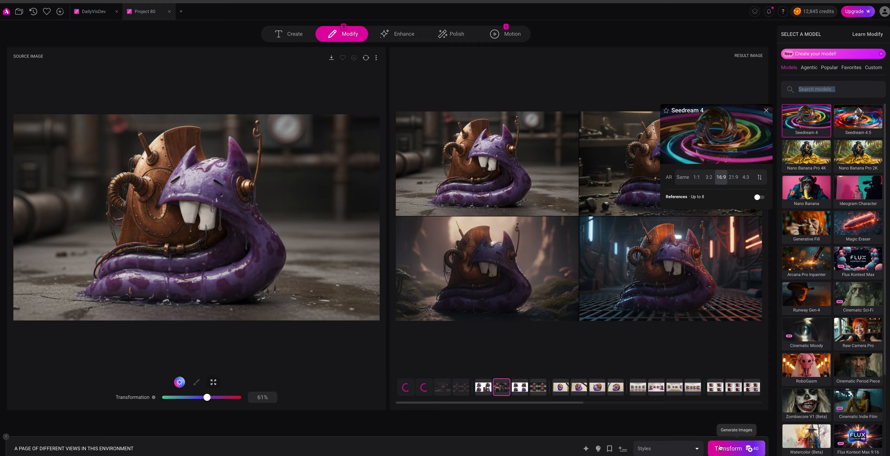
pyautogui.click(719, 447)
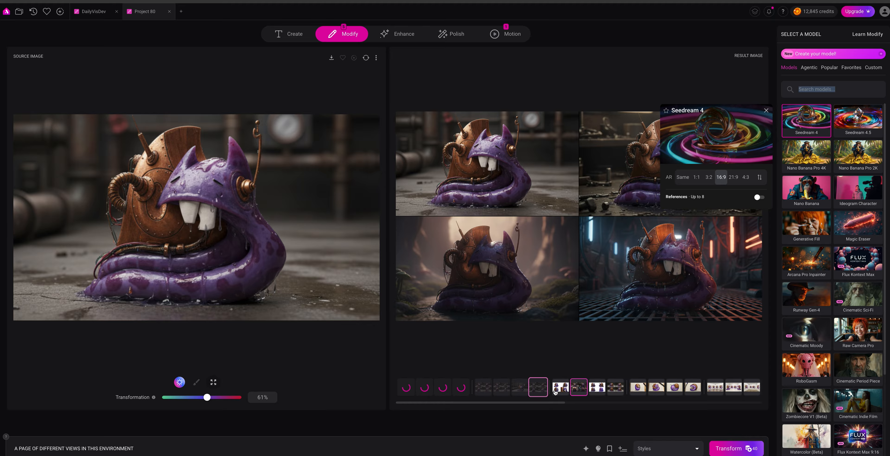
# Review the four Flux Kontext Pro results one by one, from the last to the first.
pyautogui.click(538, 386)
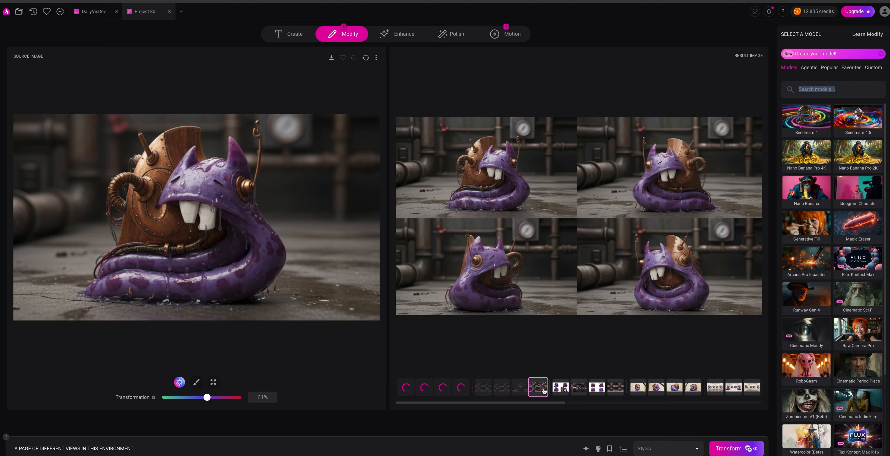
pyautogui.moveTo(652, 290)
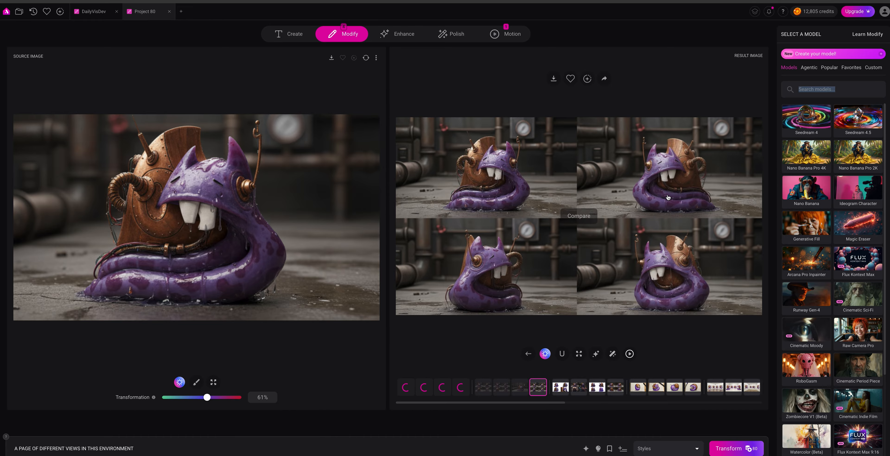
pyautogui.click(519, 394)
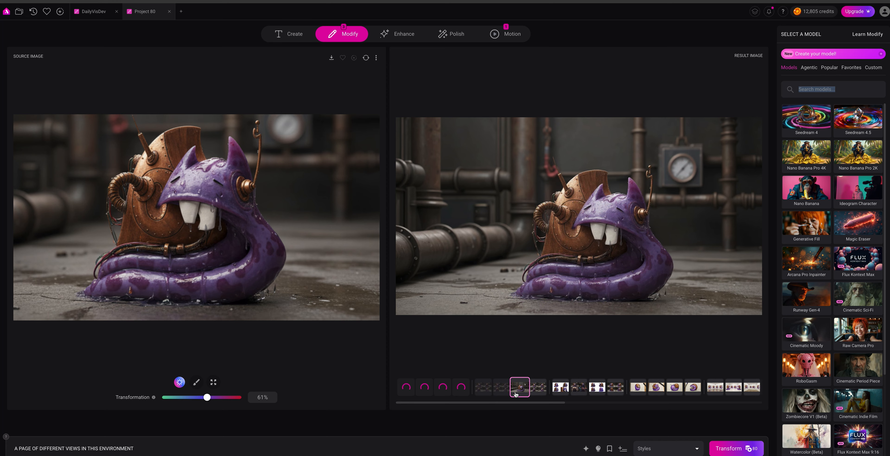
pyautogui.click(505, 391)
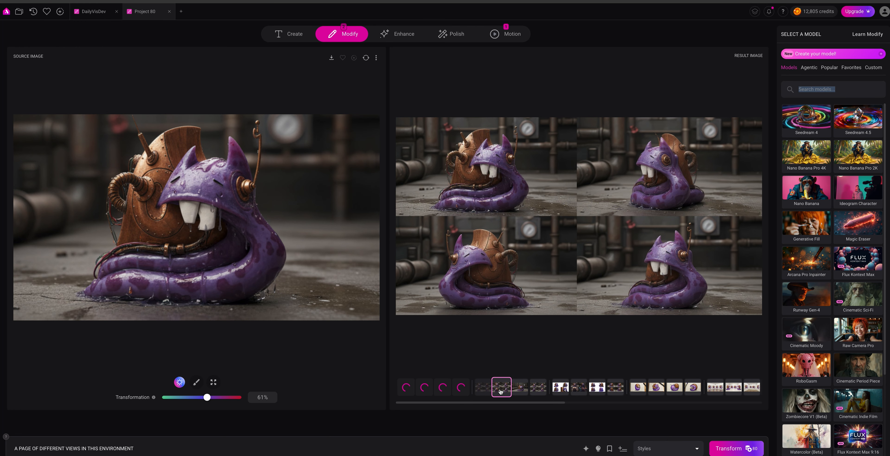
pyautogui.click(477, 390)
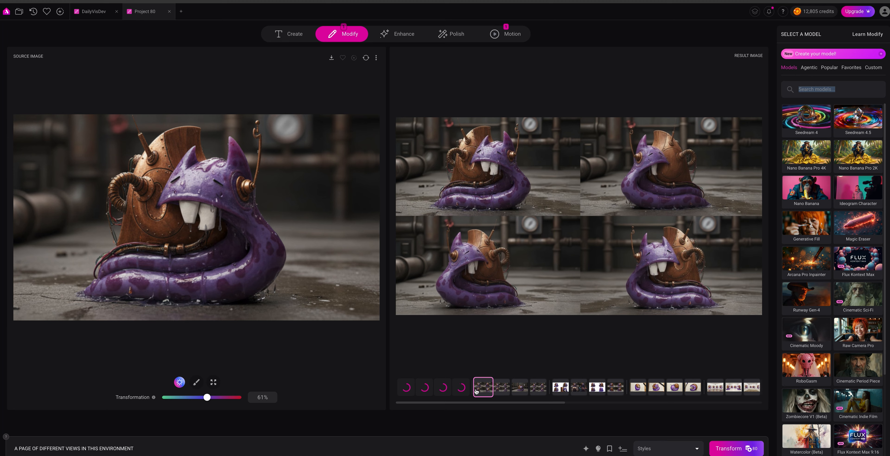
pyautogui.moveTo(484, 305)
# Switch to Motion, enlarge the Seedance creature video, and examine its movement at different points of the timeline.
pyautogui.click(506, 34)
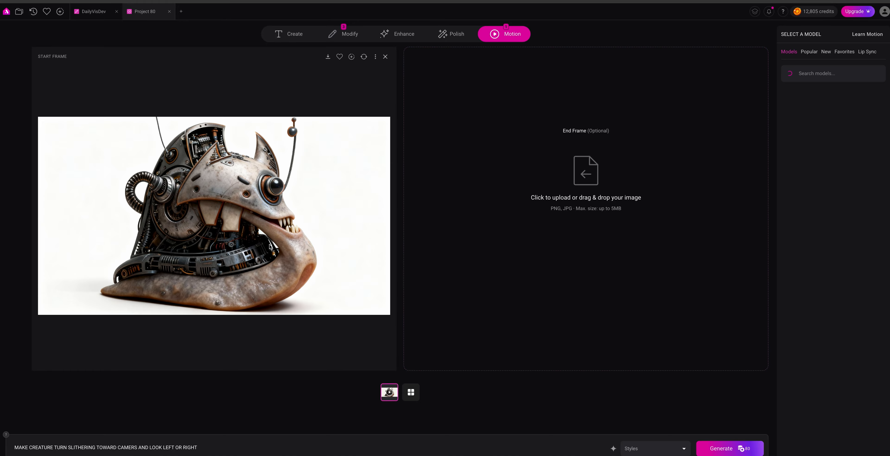
pyautogui.click(389, 392)
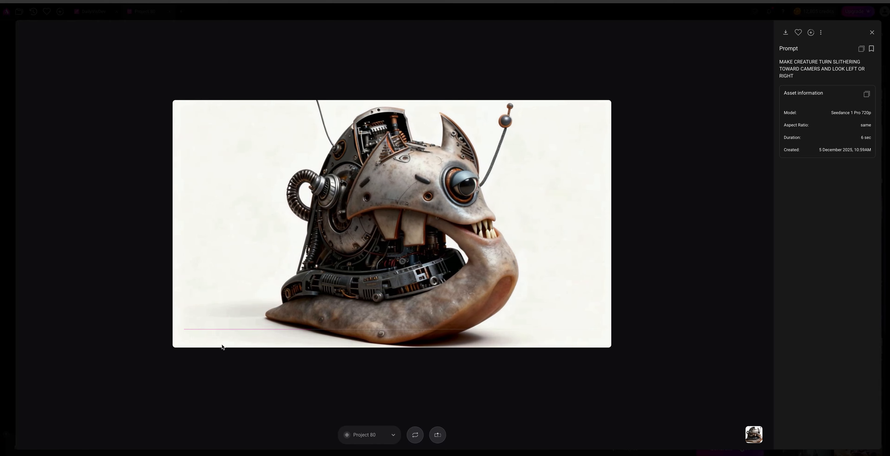
pyautogui.moveTo(240, 333)
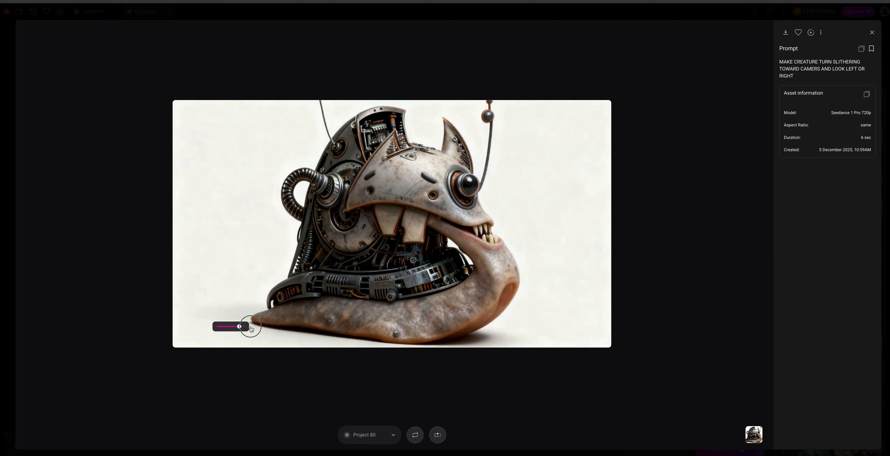
pyautogui.click(228, 326)
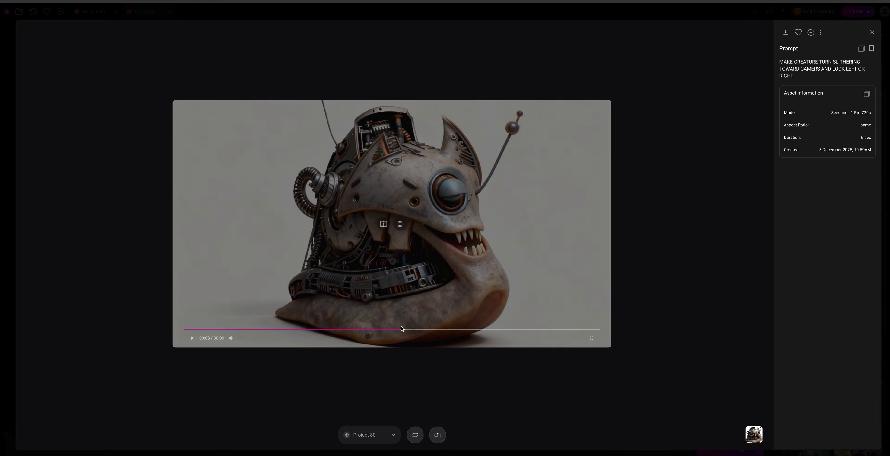
pyautogui.click(396, 330)
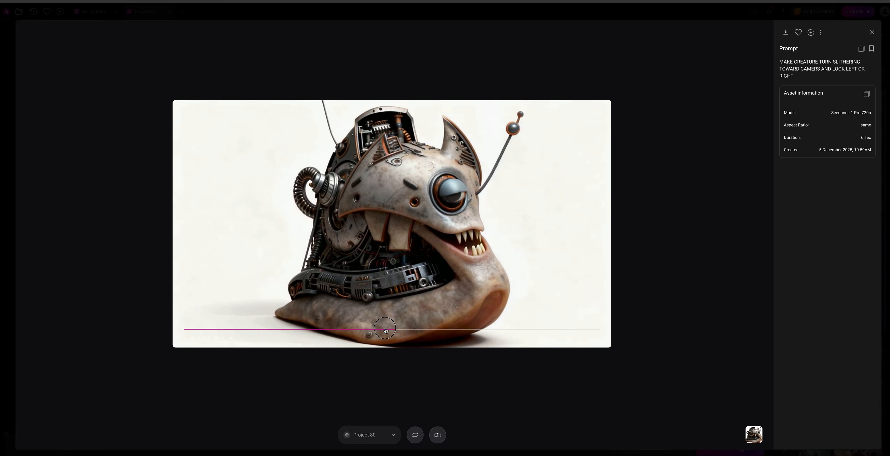
pyautogui.click(349, 329)
pyautogui.click(195, 328)
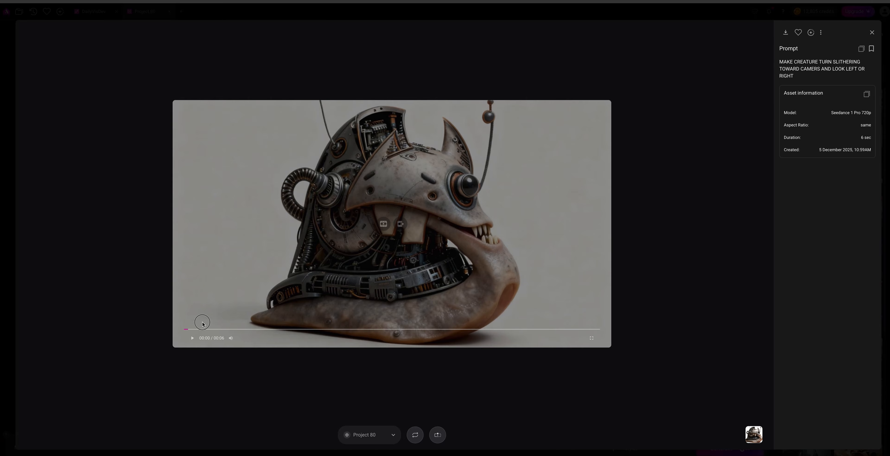
pyautogui.click(241, 329)
pyautogui.click(272, 329)
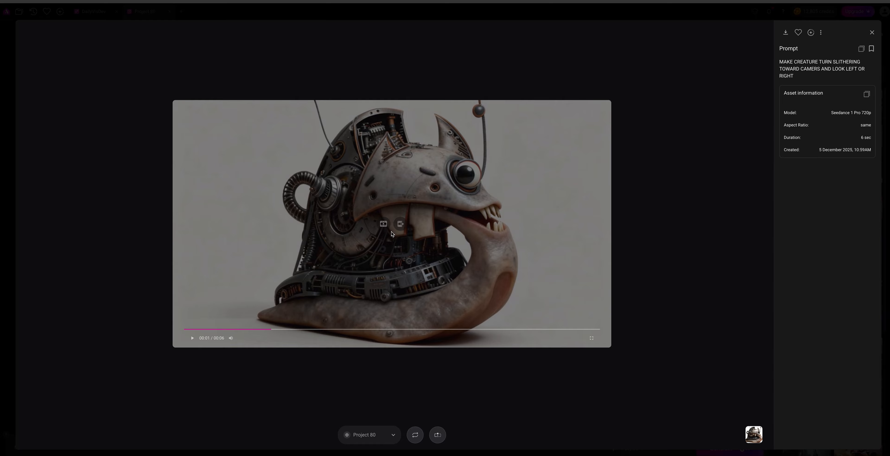
# Save the video frame at 00:04, with the creature's mouth open, to the library and close the enlarged video.
pyautogui.click(384, 223)
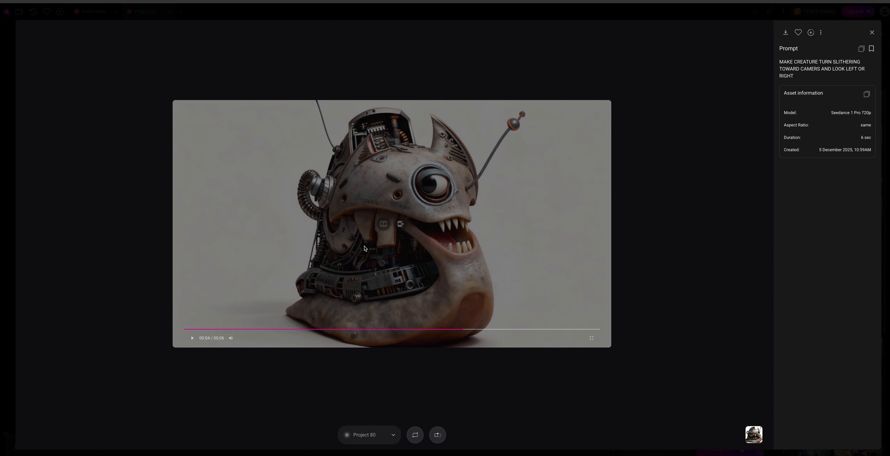
pyautogui.click(383, 223)
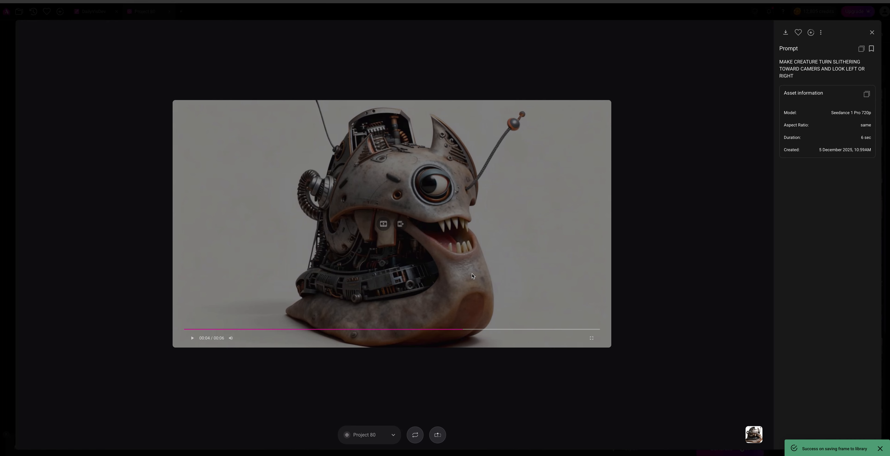
pyautogui.click(871, 33)
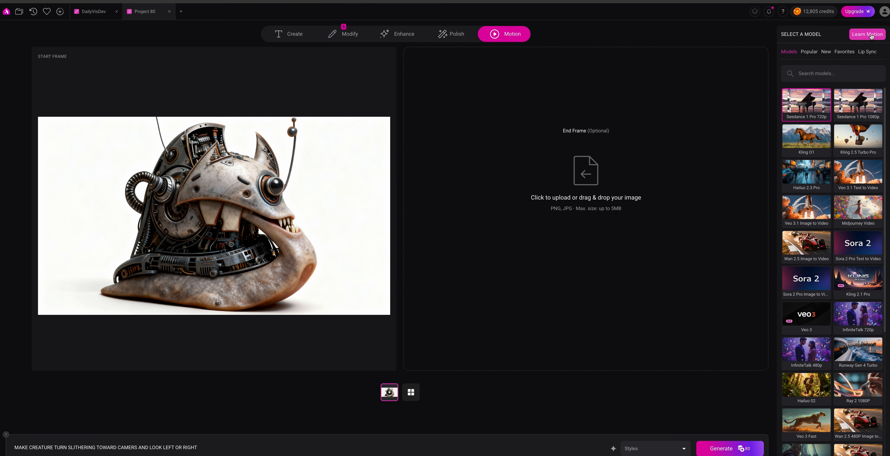
# Return to Modify and review the four Seedream 4 results of the purple creature one by one.
pyautogui.rightClick(353, 100)
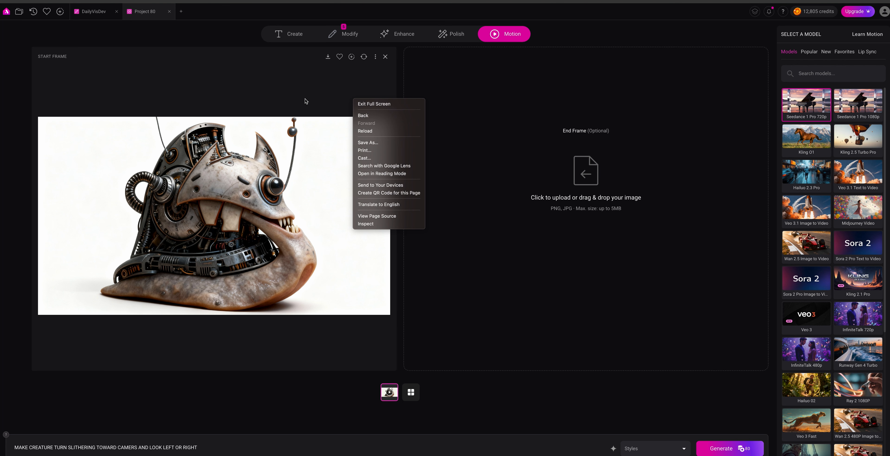
pyautogui.click(327, 69)
pyautogui.click(347, 34)
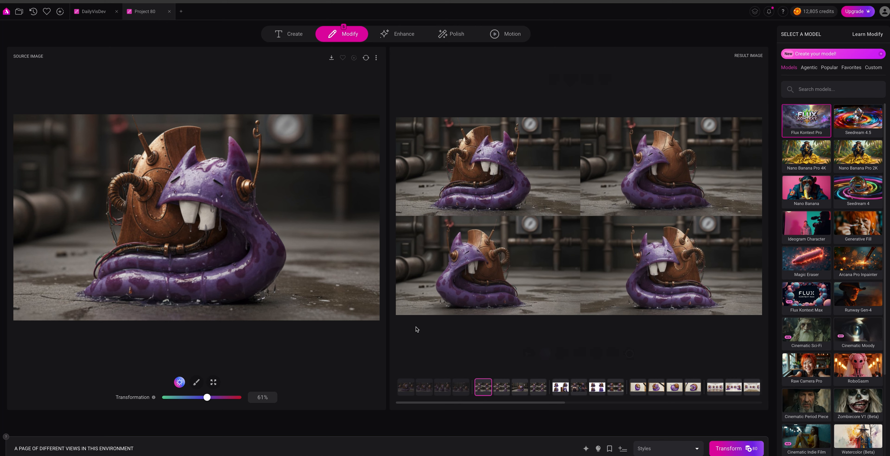
pyautogui.click(456, 385)
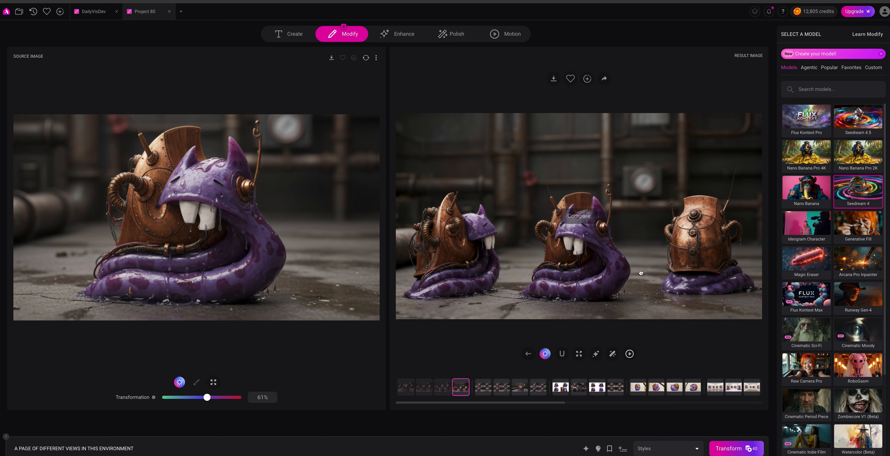
pyautogui.click(443, 388)
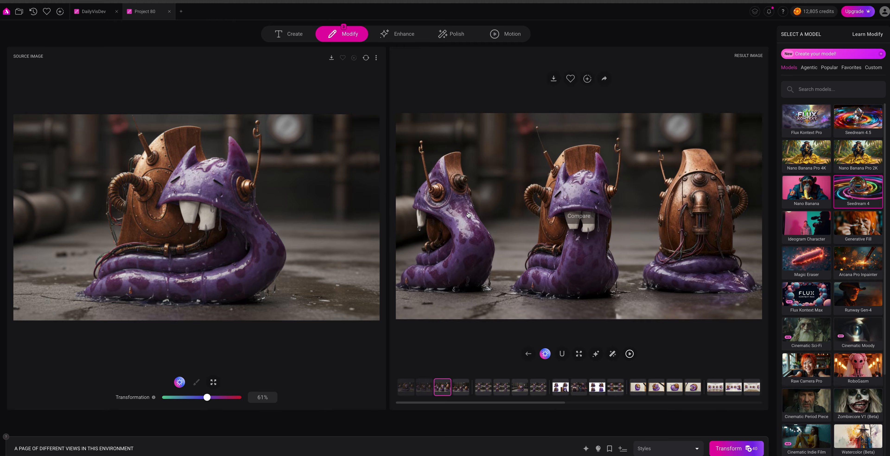
pyautogui.click(425, 393)
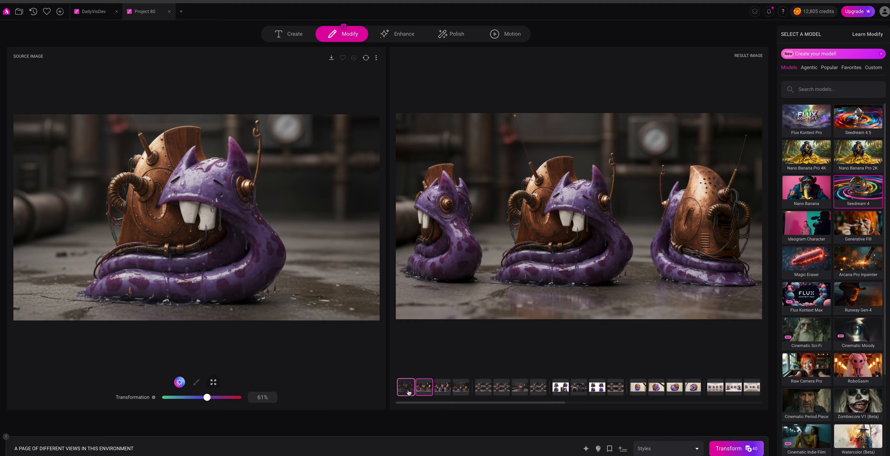
pyautogui.click(409, 392)
pyautogui.click(425, 392)
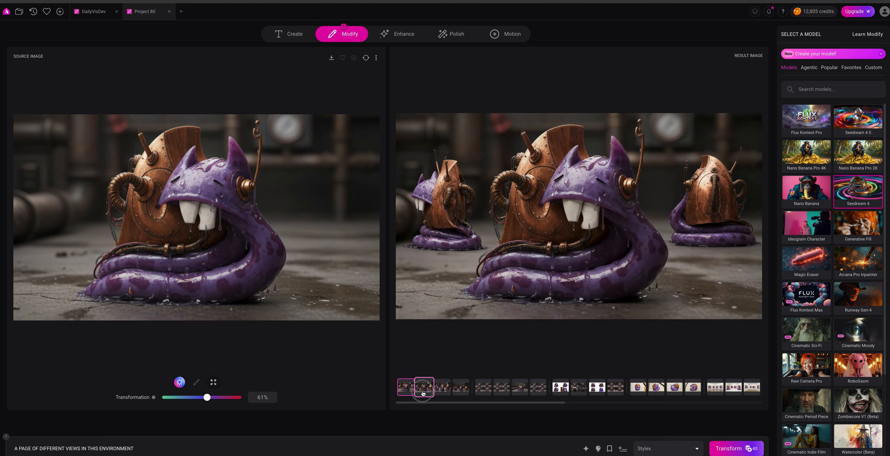
pyautogui.click(445, 393)
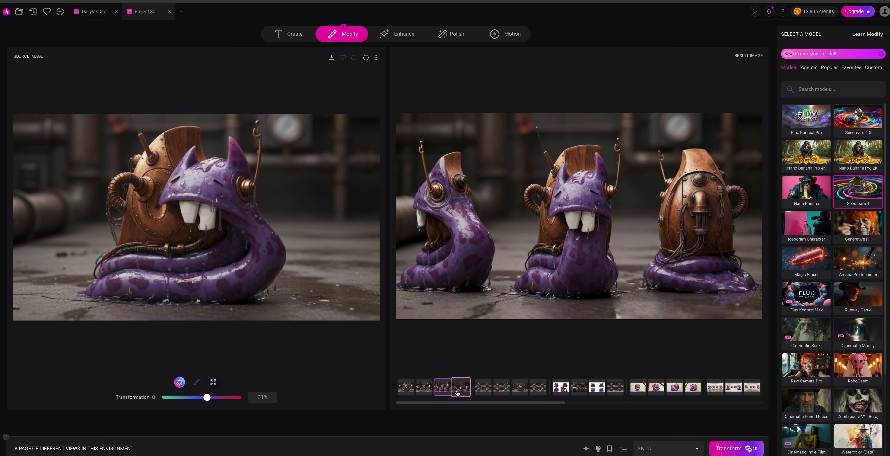
pyautogui.click(460, 392)
# Go through the four Flux Kontext Pro results in both directions and compare their creature views.
pyautogui.click(481, 392)
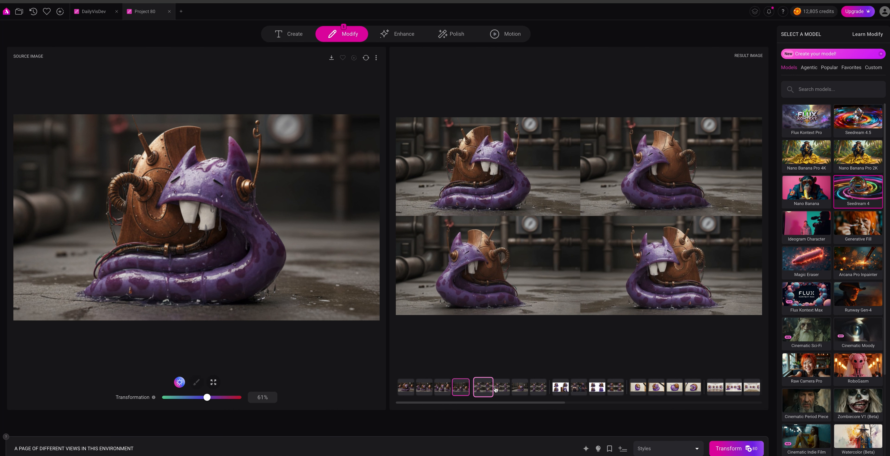
pyautogui.click(501, 390)
pyautogui.click(519, 389)
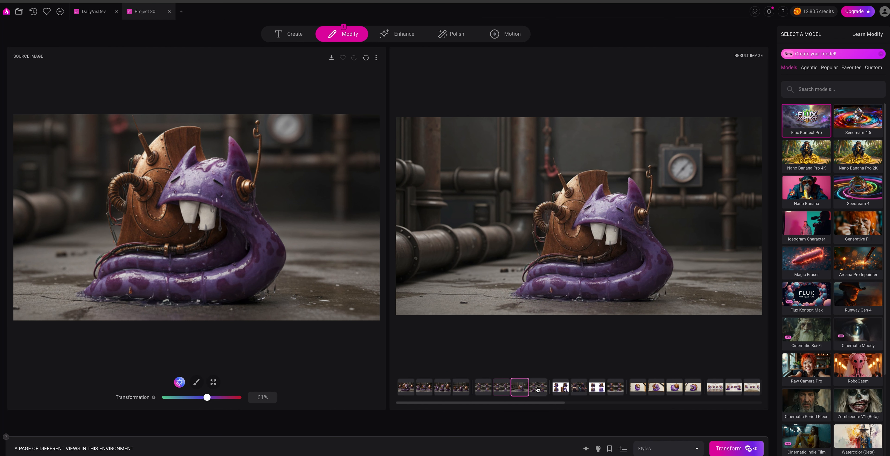
pyautogui.click(541, 389)
pyautogui.click(520, 389)
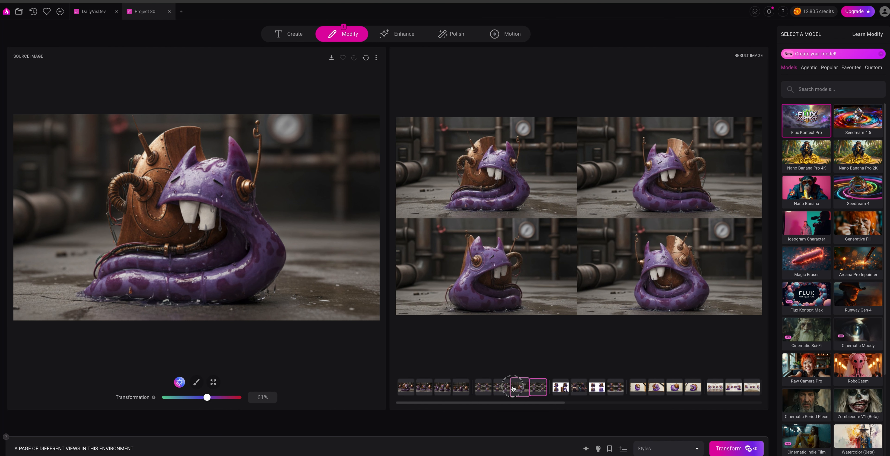
pyautogui.click(501, 390)
pyautogui.click(483, 391)
# Compare the Seedream 4 three-view results again with the third Flux Kontext Pro result.
pyautogui.click(462, 392)
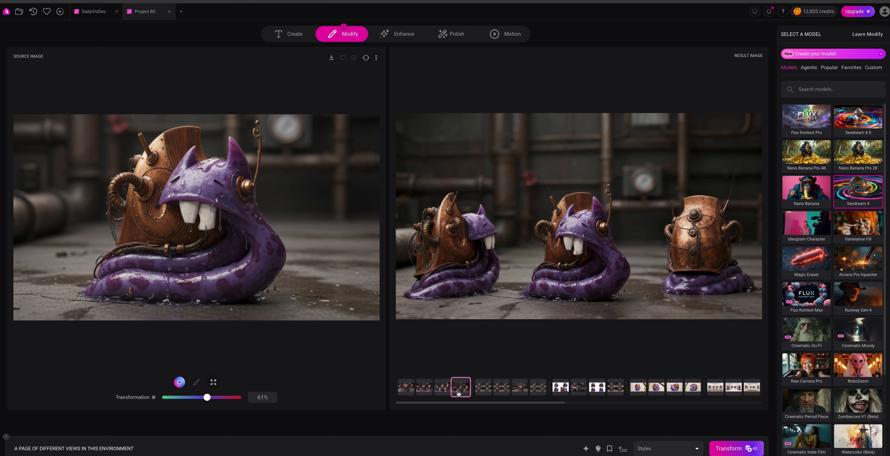
pyautogui.click(439, 391)
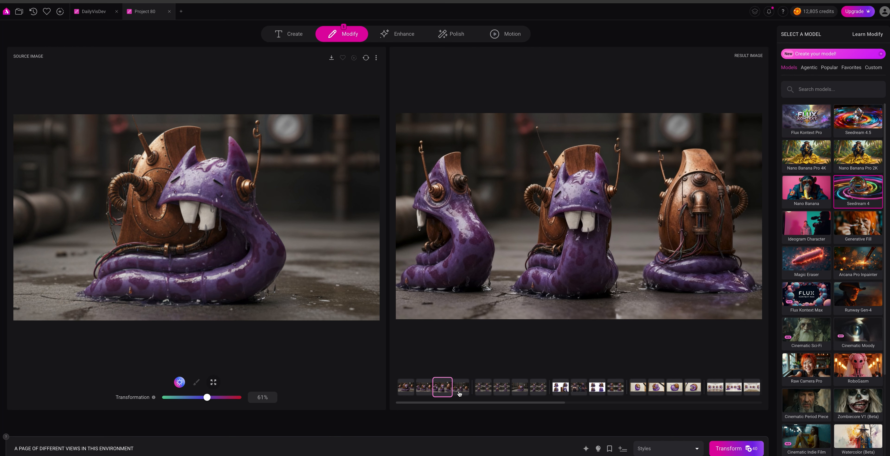
pyautogui.click(424, 391)
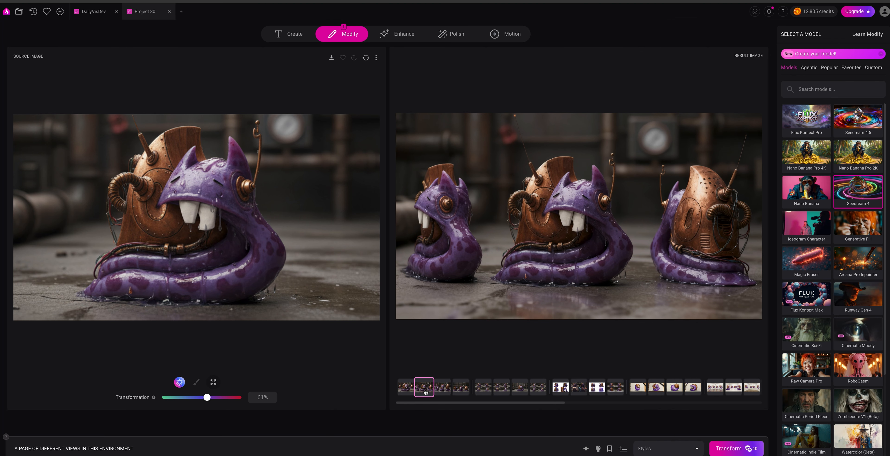
pyautogui.click(515, 388)
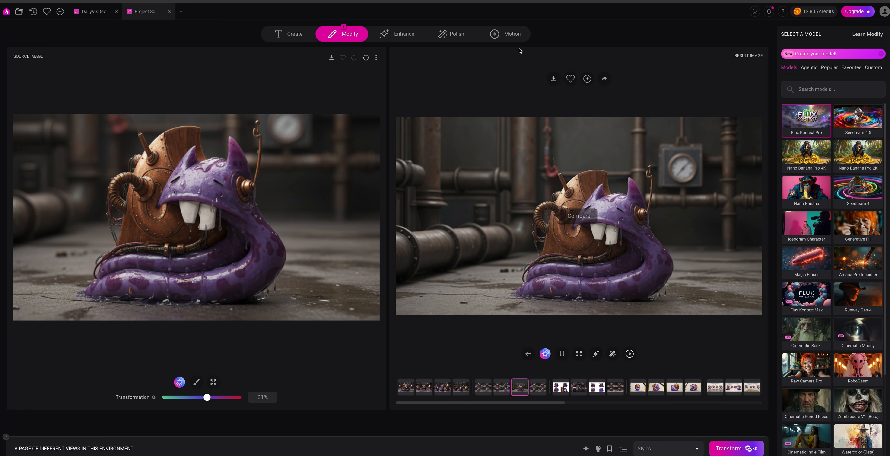
# In Motion, replace the prompt with "SNAIOL POKES ITS HEAD OUT IN FRONT, QUICKLY LOOKS LEFT THEN RIGHT AND SLIDES QUICKLY OUT OF FRAME".
pyautogui.click(513, 33)
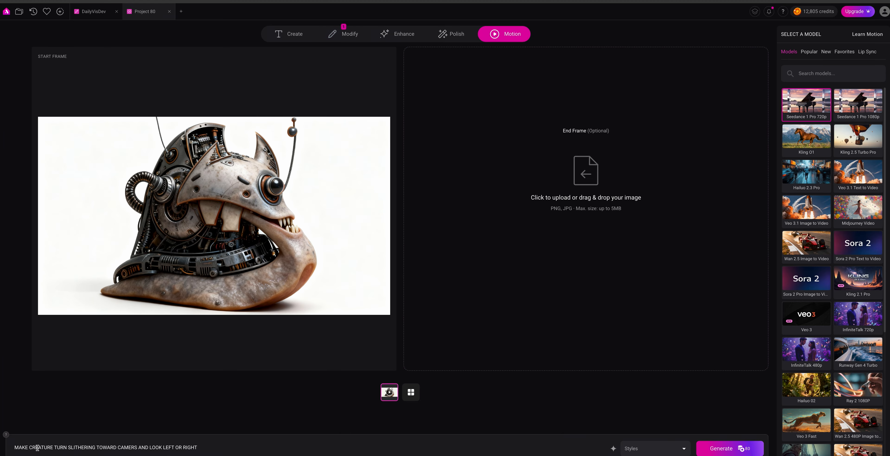
pyautogui.tripleClick(79, 448)
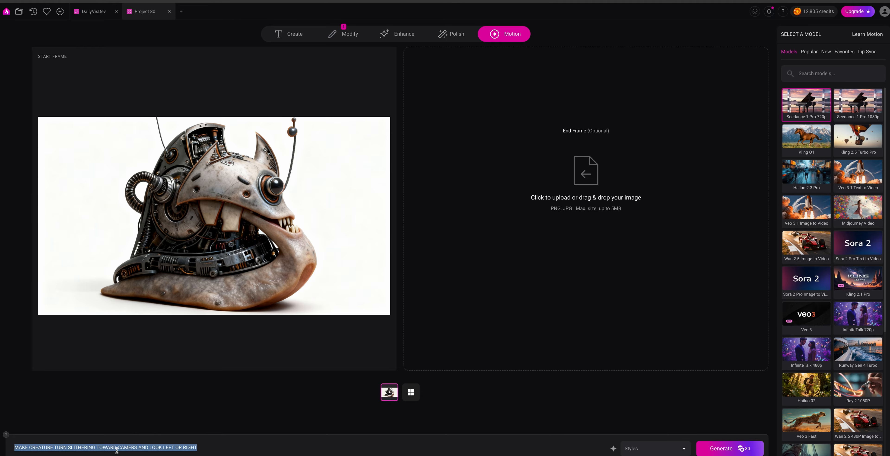
pyautogui.write('SN')
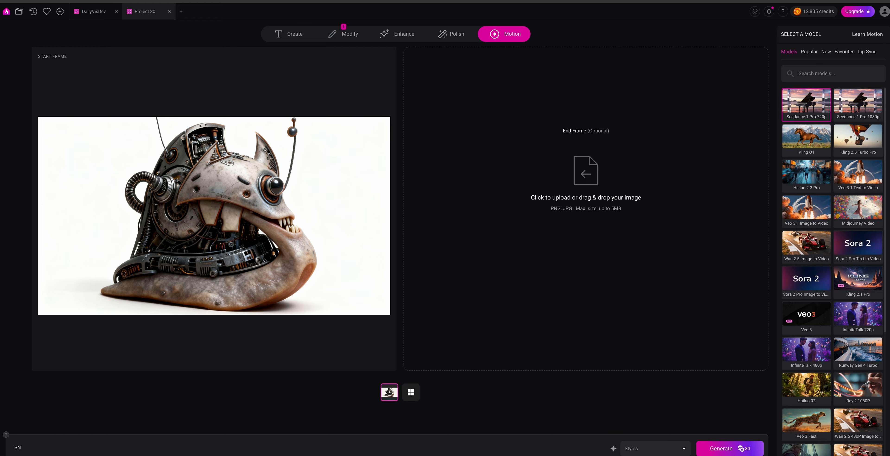
pyautogui.write('AIOL')
pyautogui.write('UT IN FRONT, QUICKL')
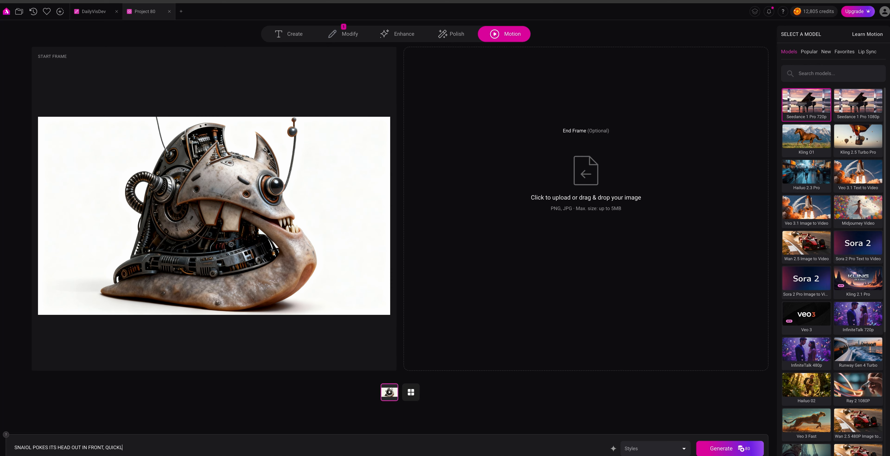
pyautogui.write('Y LOOKS LEFT THEN RIGHT AND')
pyautogui.write('CKLY OUT OPFR FROM')
pyautogui.press('BackSpace')
pyautogui.press('BackSpace')
pyautogui.press('BackSpace')
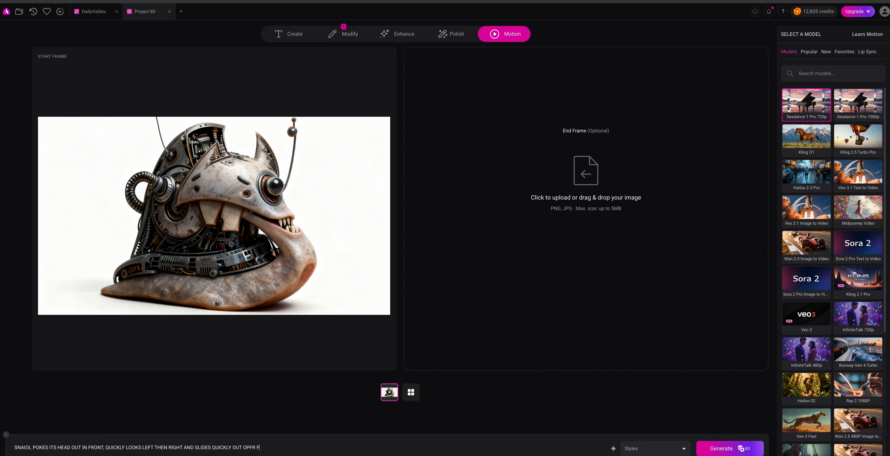
pyautogui.write('RAME')
# Generate the creature video with Seedance 1 Pro 720p, and select Hailuo 2.3 Pro as the model.
pyautogui.click(721, 449)
pyautogui.click(806, 173)
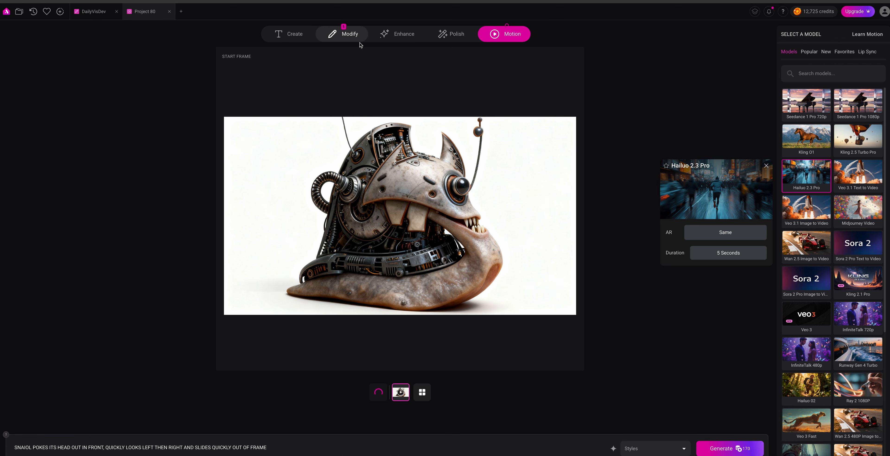
# In Modify, find the third four-panel white-room grid of the toothy snail among the earlier Seedream 4 results and download it.
pyautogui.click(359, 38)
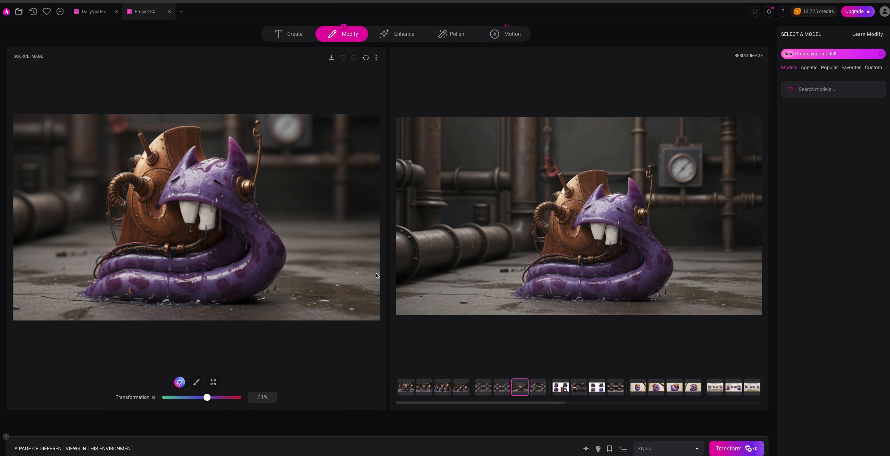
pyautogui.click(406, 387)
pyautogui.click(430, 390)
pyautogui.click(441, 391)
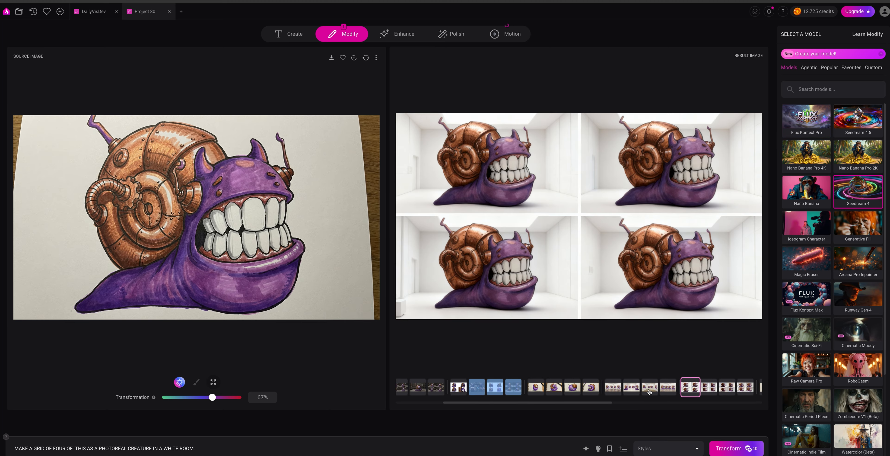
pyautogui.moveTo(542, 403); pyautogui.dragTo(593, 403)
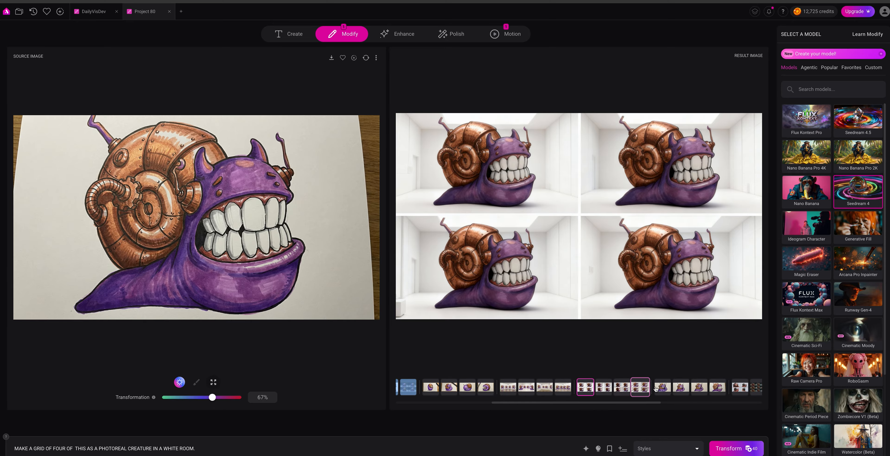
pyautogui.click(627, 391)
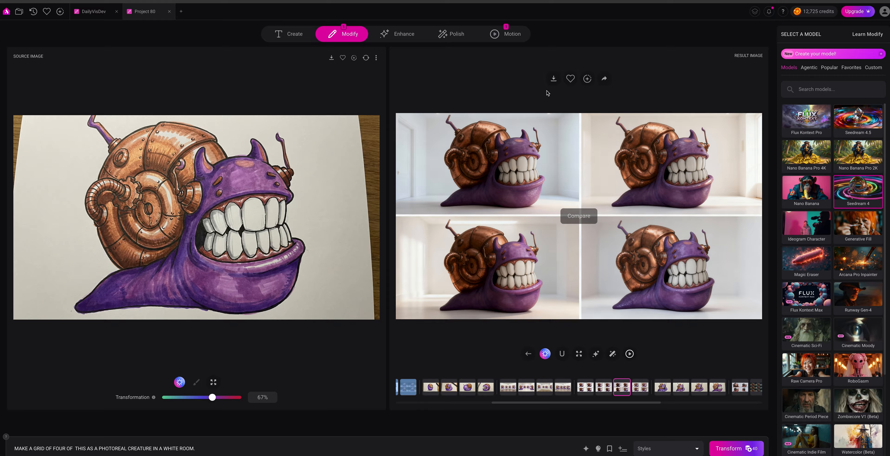
pyautogui.click(554, 79)
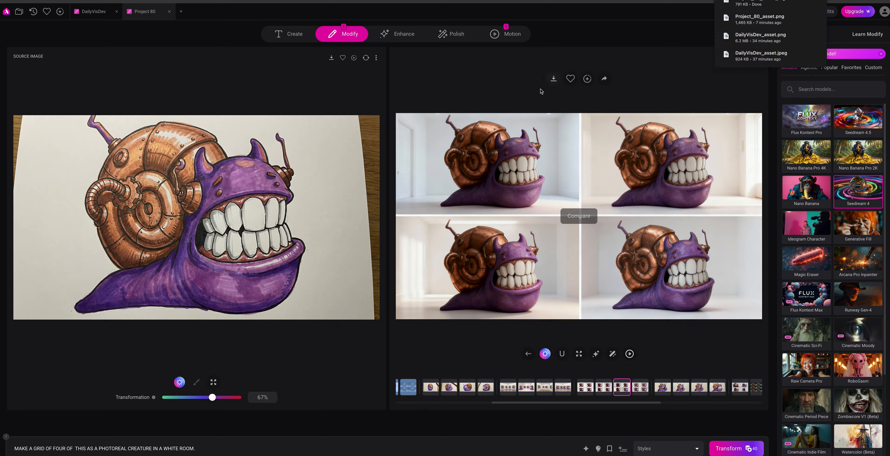
# Switch to Photoshop and open the newly downloaded Project_80_asset grid image.
pyautogui.press('super+Tab')
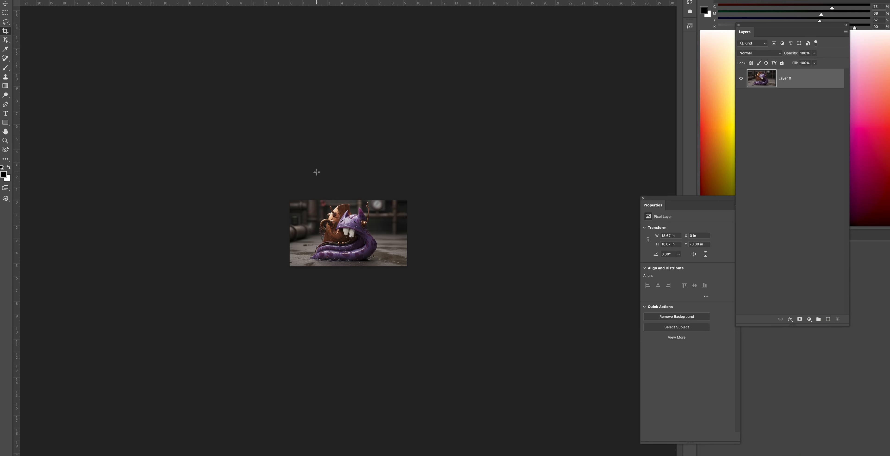
pyautogui.press('super+o')
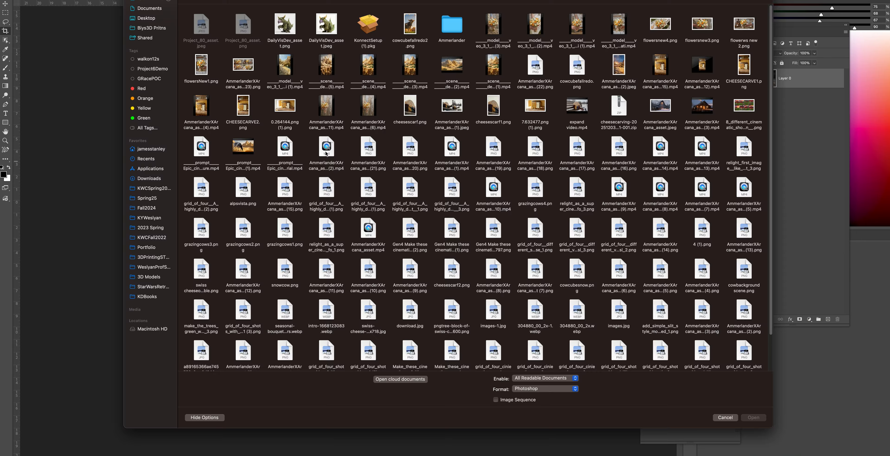
pyautogui.doubleClick(207, 32)
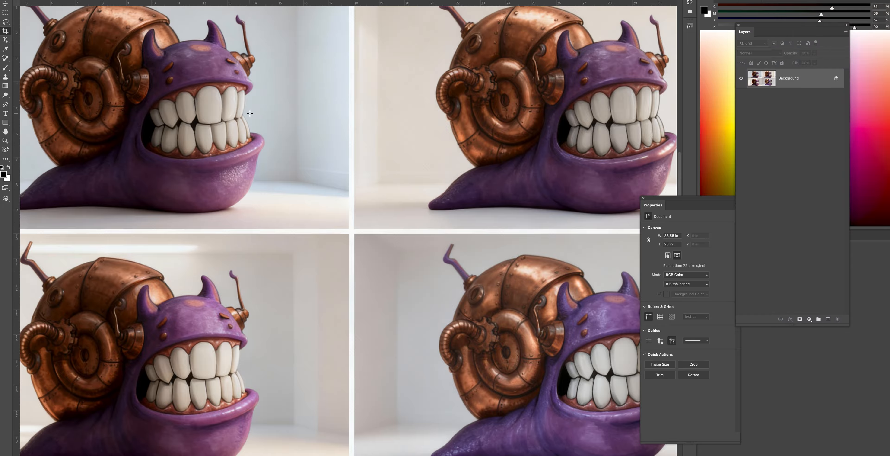
# Crop the four-panel image to its lower-left snail panel, leaving out the white dividing lines.
pyautogui.scroll(3, 249, 112)
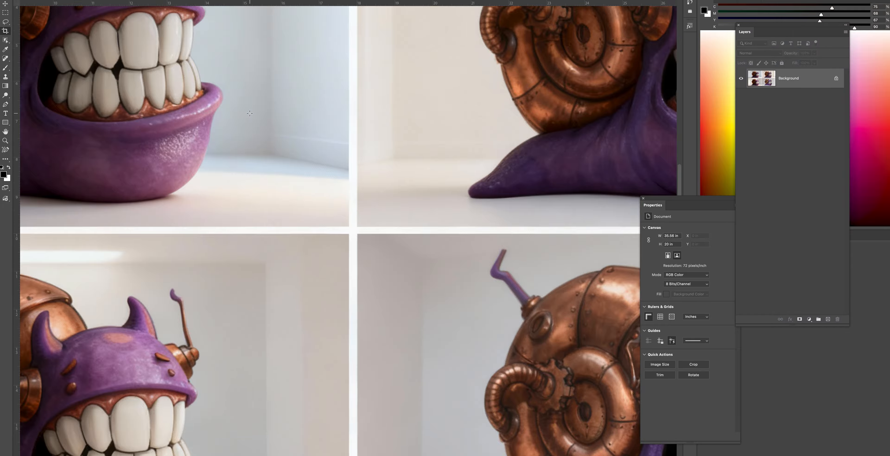
pyautogui.scroll(-3, 249, 112)
pyautogui.scroll(-3, 249, 113)
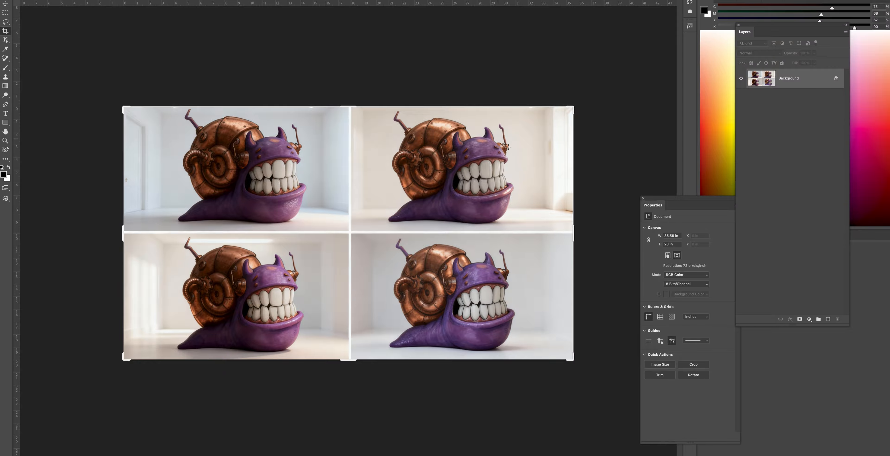
pyautogui.moveTo(573, 108); pyautogui.dragTo(465, 184)
pyautogui.press('Return')
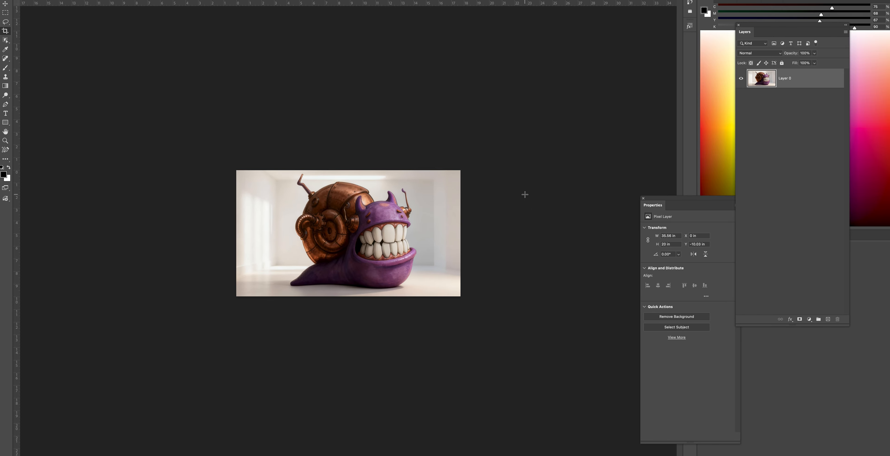
pyautogui.press('super+s')
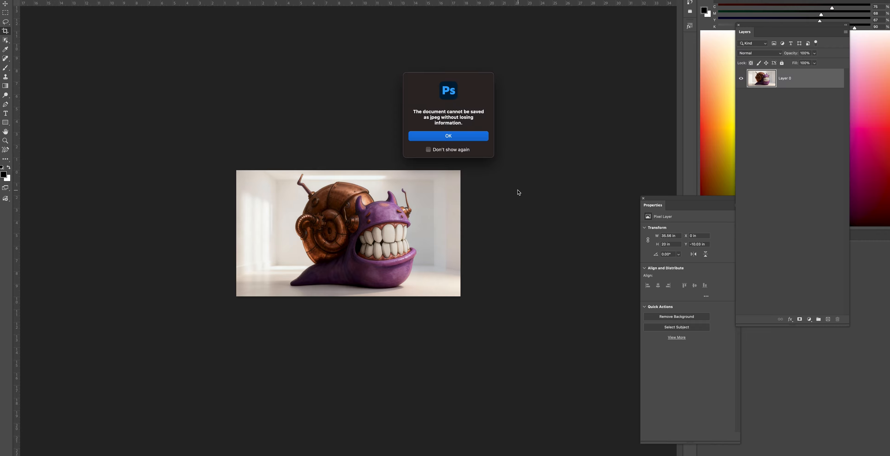
pyautogui.click(478, 140)
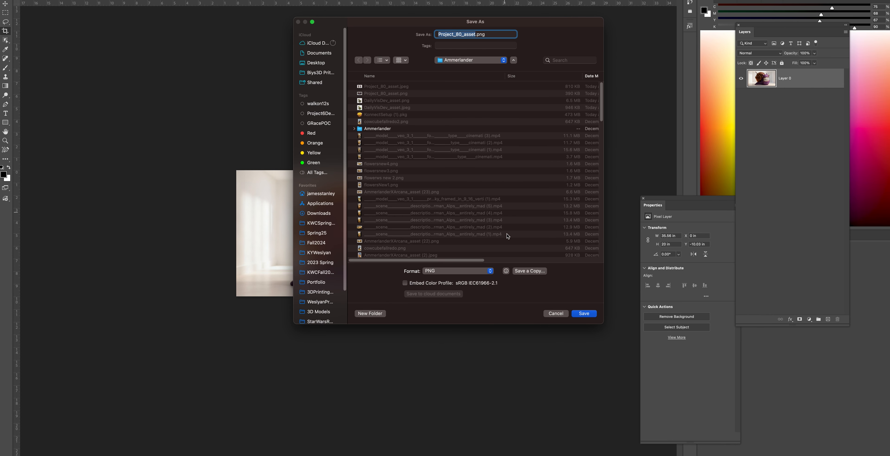
pyautogui.click(555, 313)
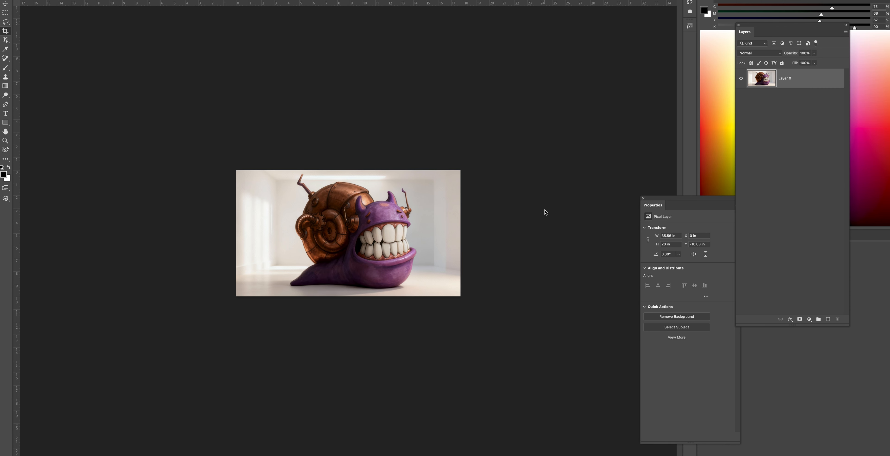
# Save the cropped snail image as a PNG named SNAIL in the Ammerlander folder.
pyautogui.press('super+s')
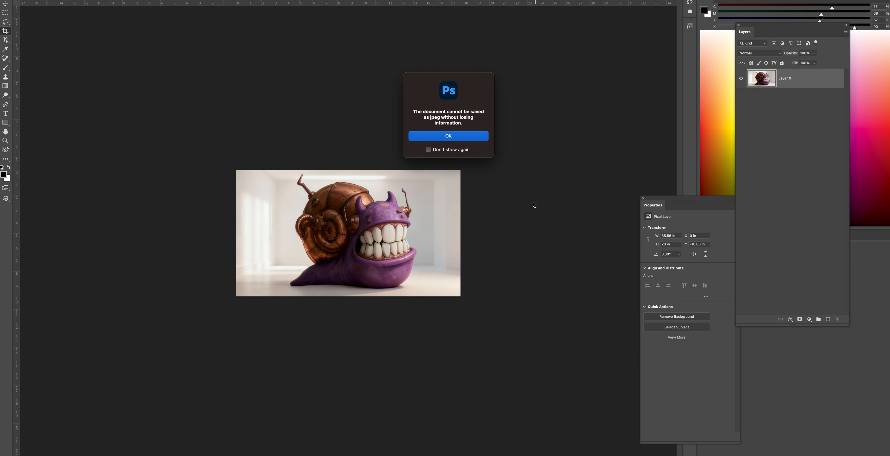
pyautogui.click(467, 137)
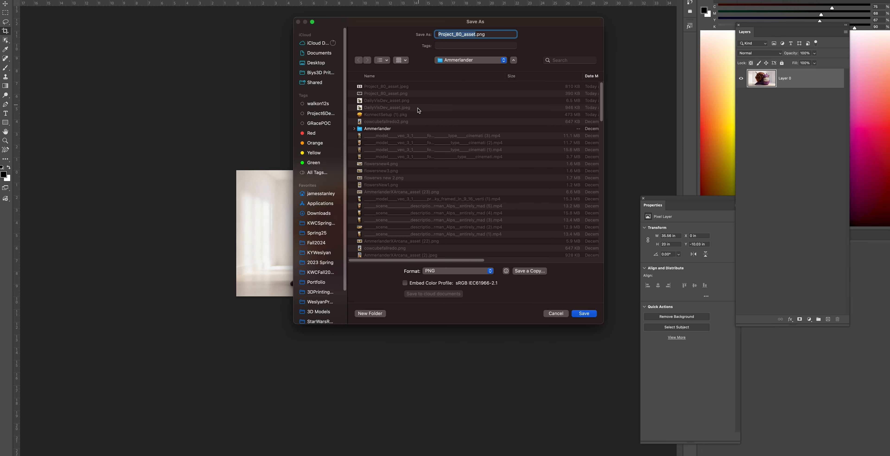
pyautogui.write('SNAIL')
pyautogui.click(580, 311)
pyautogui.click(494, 189)
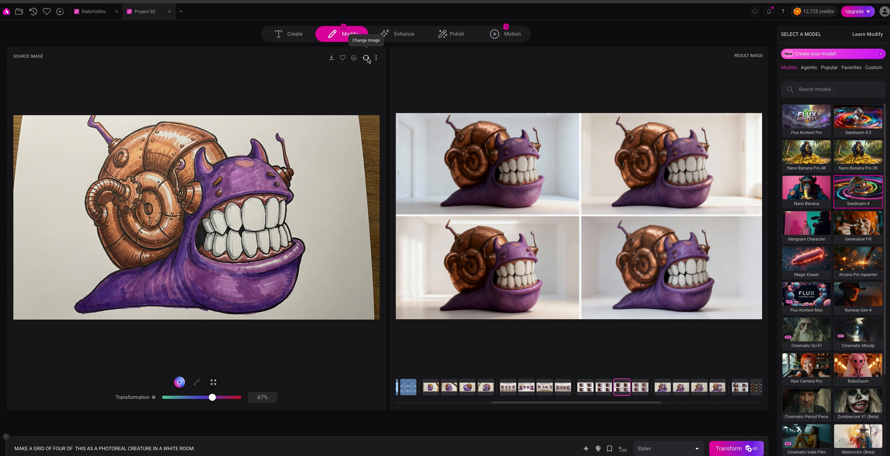
# Switch back to the web app, replace the Modify source image with SNAIL.png and select the Nano Banana Pro 2K model.
pyautogui.click(366, 58)
pyautogui.click(369, 91)
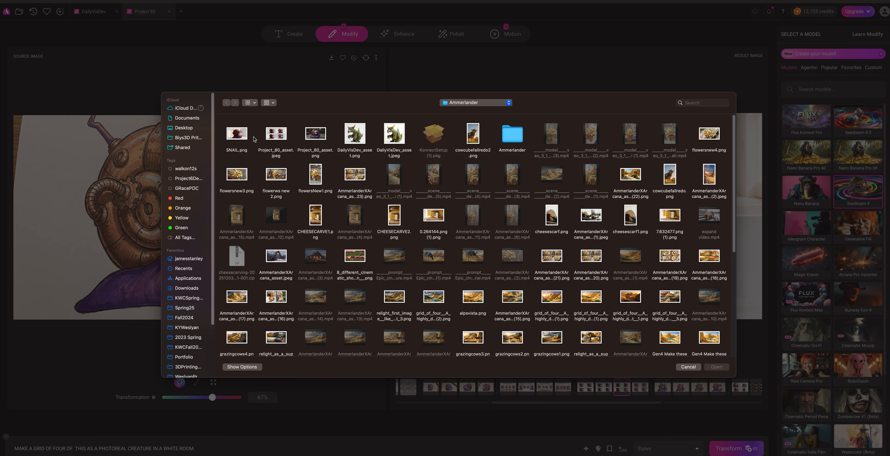
pyautogui.doubleClick(250, 138)
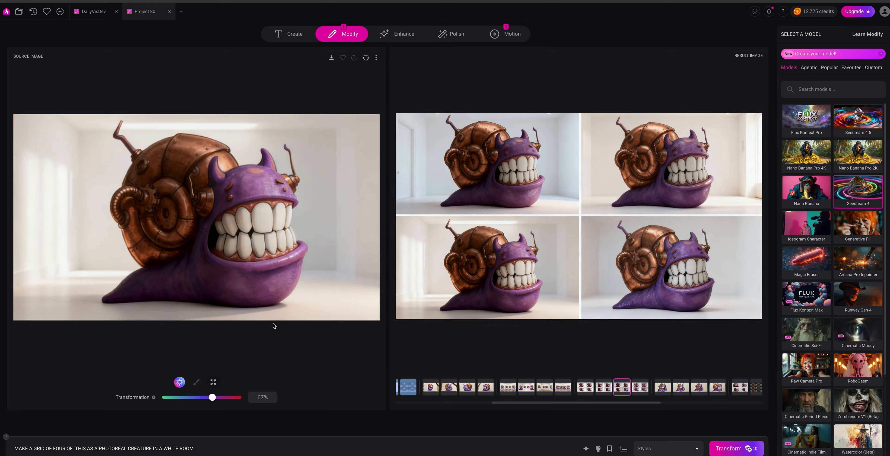
pyautogui.click(220, 449)
pyautogui.hotkey('ctrl', 'a')
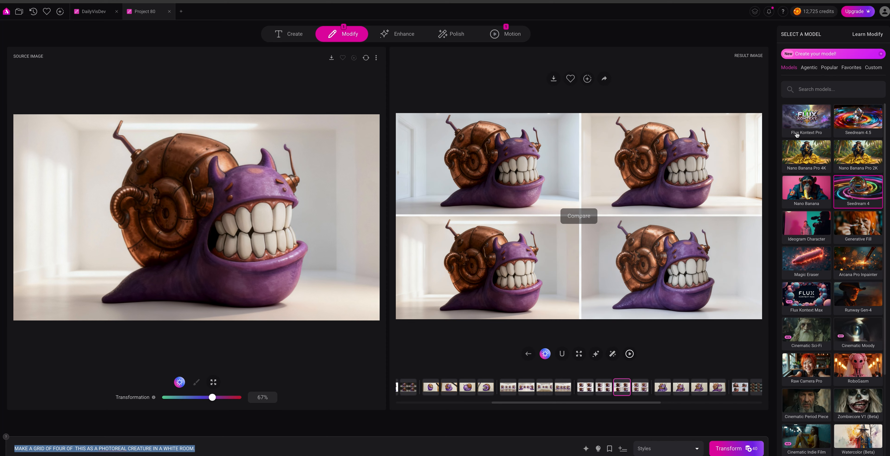
pyautogui.click(858, 156)
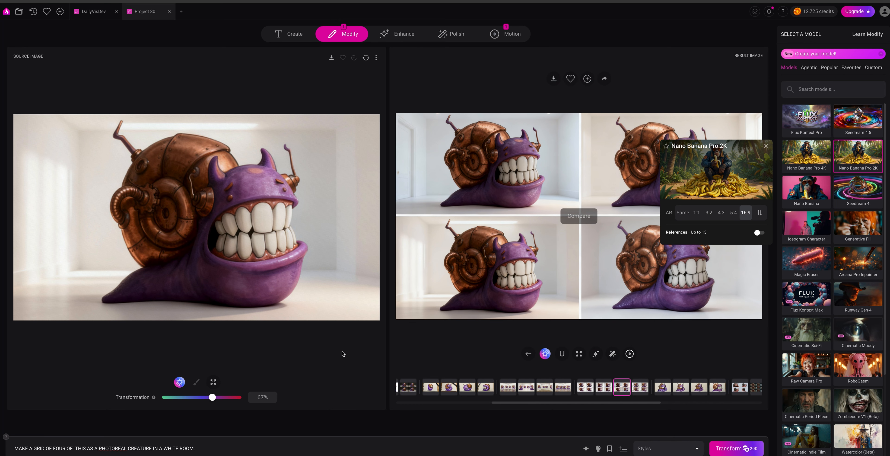
# Generate at 76% Transformation with the prompt "MAKE SUPERREALISTIC WITH HIGH DETAIL TEXTURE/ MUTE THE COLORS. 4K, SUPER DETAILED. ADD RUST AND WEEAR TO THE SHELL".
pyautogui.click(233, 444)
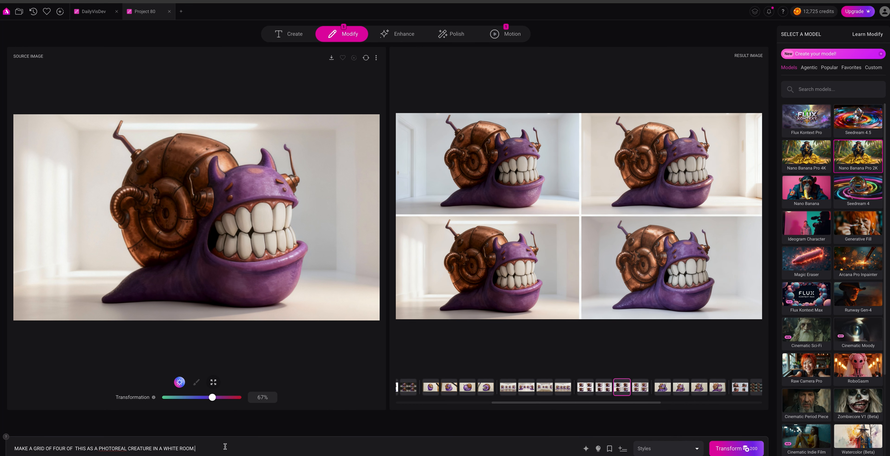
pyautogui.hotkey('ctrl', 'a')
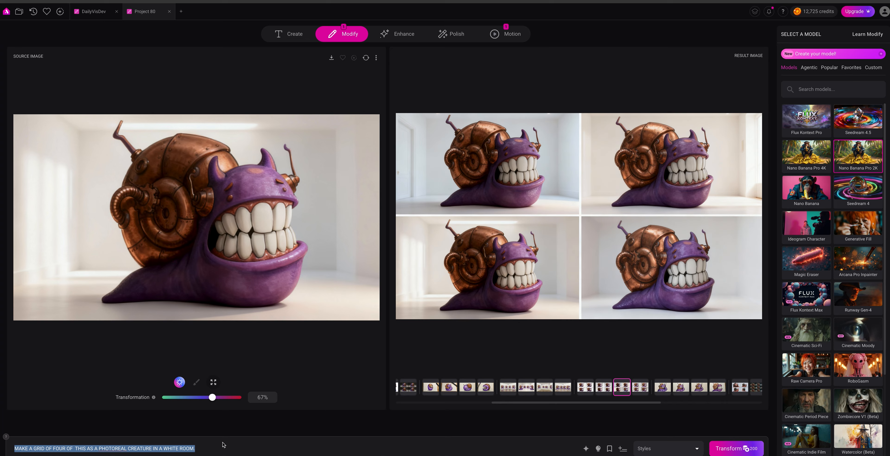
pyautogui.write('MAKE SUPERREALI')
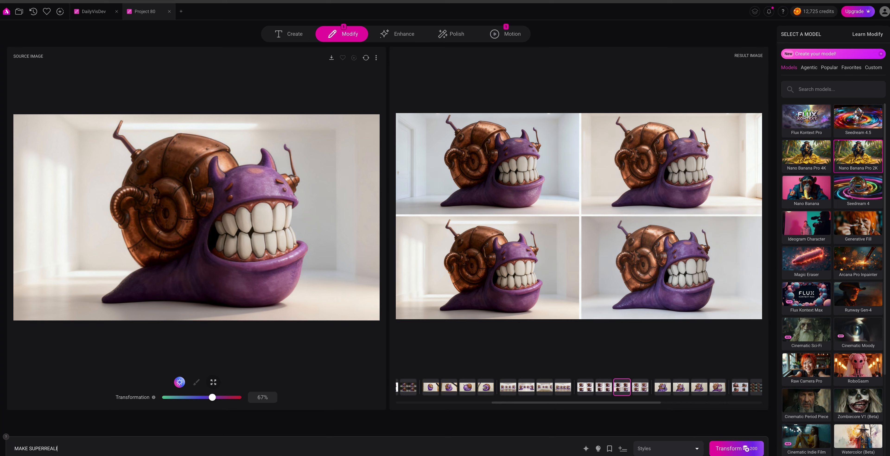
pyautogui.write('STC, WITH')
pyautogui.write('TEX')
pyautogui.press('BackSpace')
pyautogui.press('BackSpace')
pyautogui.press('BackSpace')
pyautogui.press('BackSpace')
pyautogui.press('BackSpace')
pyautogui.press('BackSpace')
pyautogui.press('BackSpace')
pyautogui.press('BackSpace')
pyautogui.press('BackSpace')
pyautogui.press('BackSpace')
pyautogui.press('BackSpace')
pyautogui.press('BackSpace')
pyautogui.press('BackSpace')
pyautogui.press('BackSpace')
pyautogui.write('IC WITH HIGH DETAIL TEXTURE/')
pyautogui.write('MUTE T')
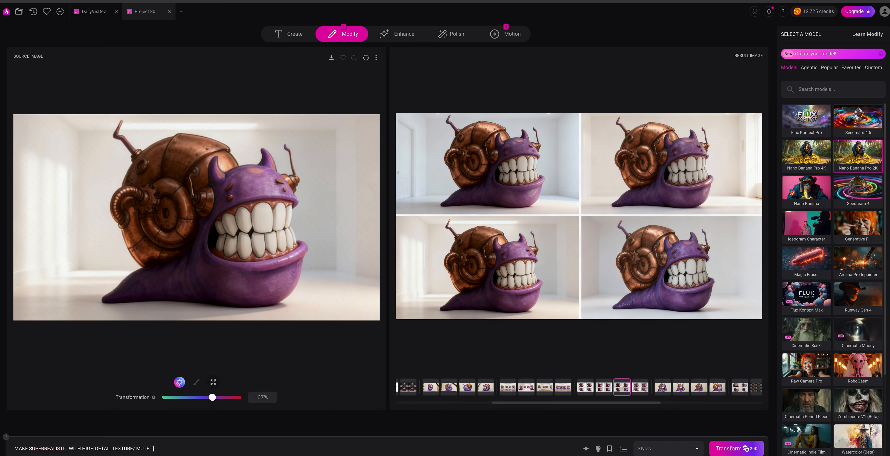
pyautogui.write('HE COLORS')
pyautogui.write('. 4K, SUPER DETAILED')
pyautogui.write('. ADD RUST AND WEEAR TO THE SHELL')
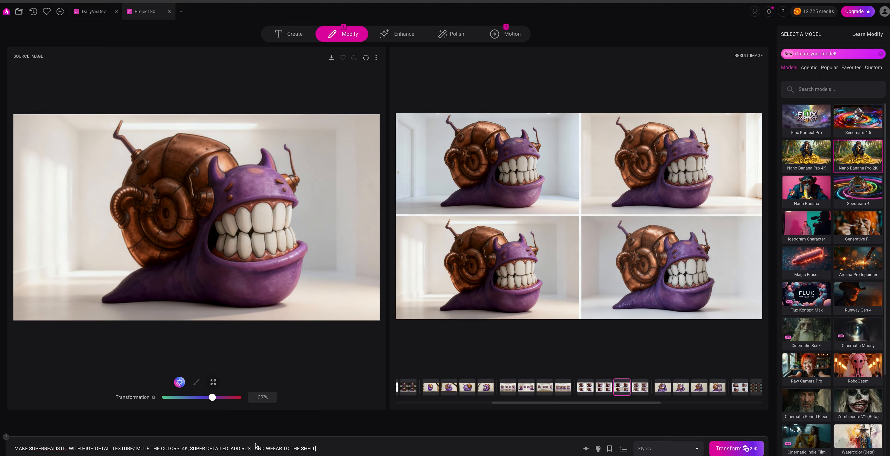
pyautogui.moveTo(212, 397); pyautogui.dragTo(220, 397)
pyautogui.click(727, 452)
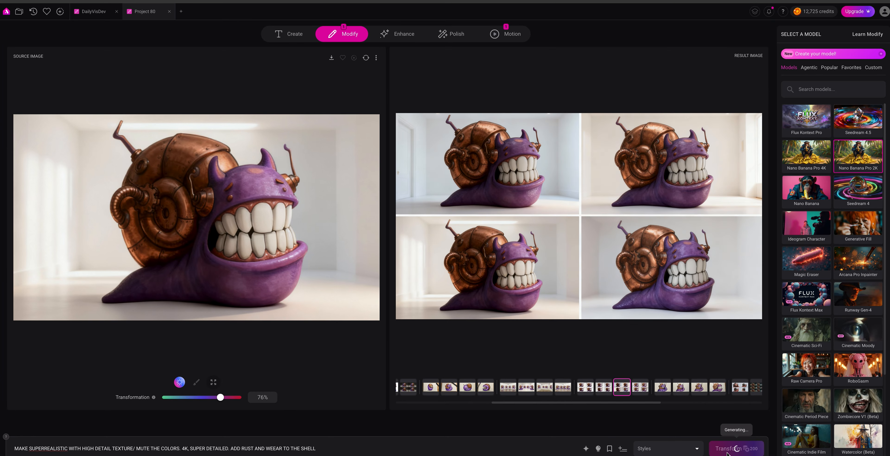
# In Motion, play the newest Seedance 1 Pro 720p snail video, replay parts of it and close the viewer.
pyautogui.click(512, 34)
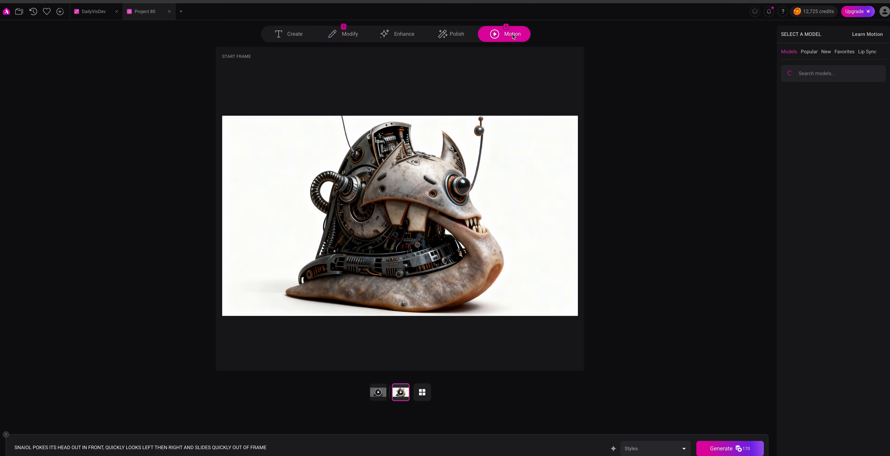
pyautogui.click(380, 394)
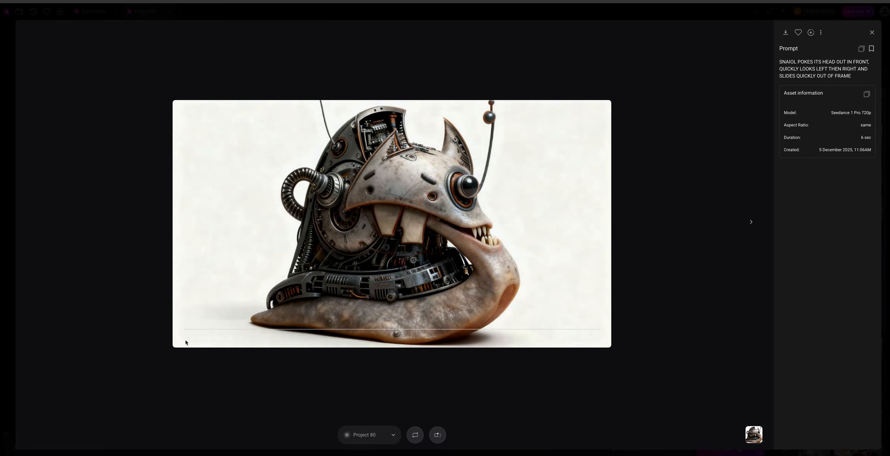
pyautogui.click(189, 338)
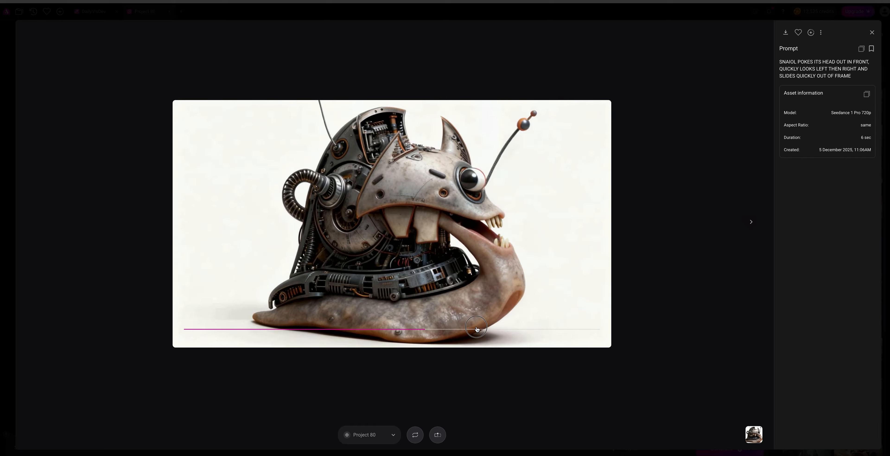
pyautogui.click(492, 318)
pyautogui.click(445, 325)
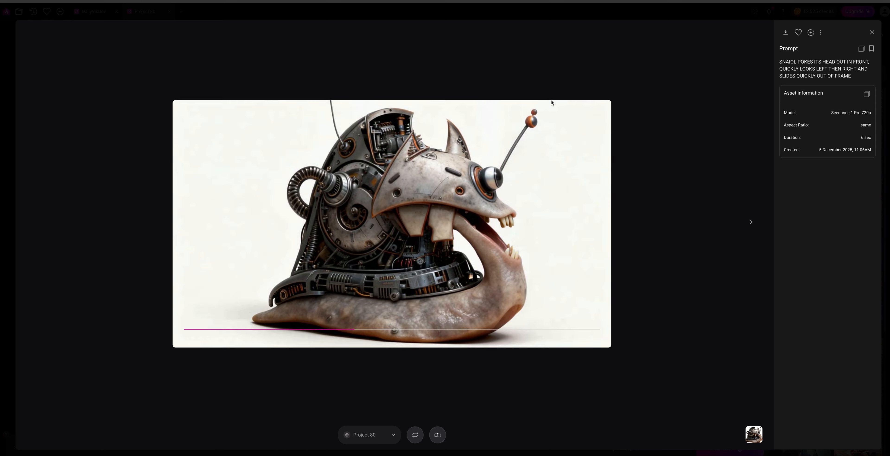
pyautogui.click(872, 32)
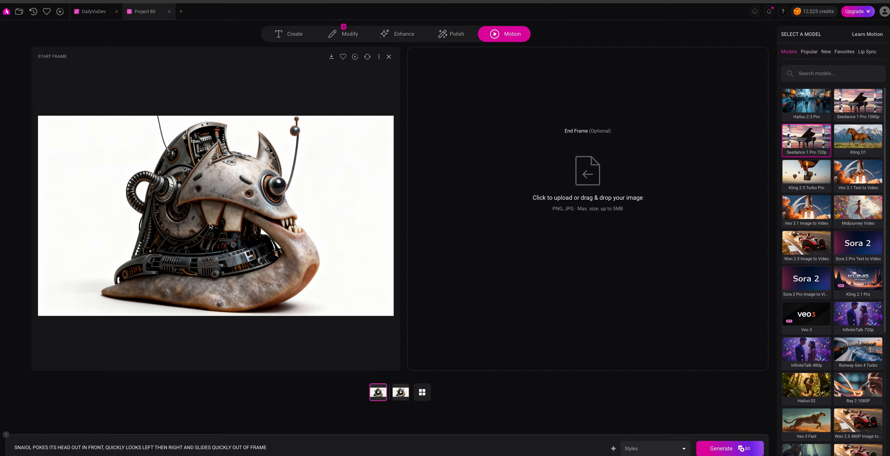
# Replace the Motion start frame with Project_80_asset.png from the computer.
pyautogui.click(369, 56)
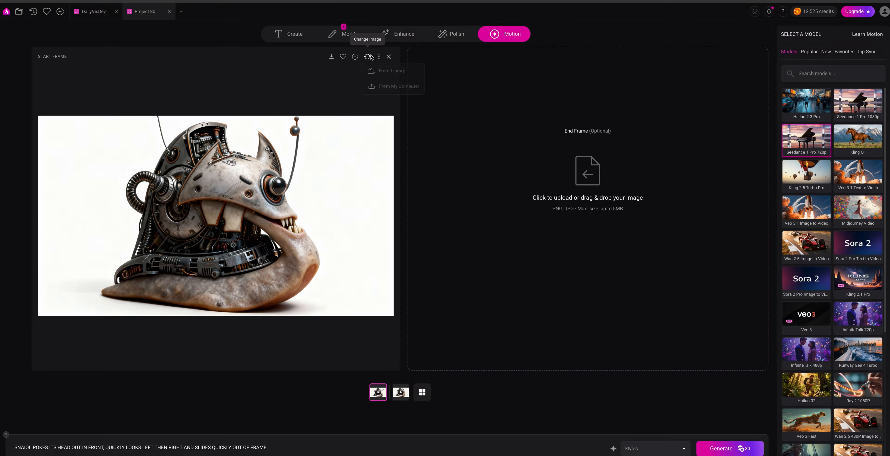
pyautogui.click(380, 88)
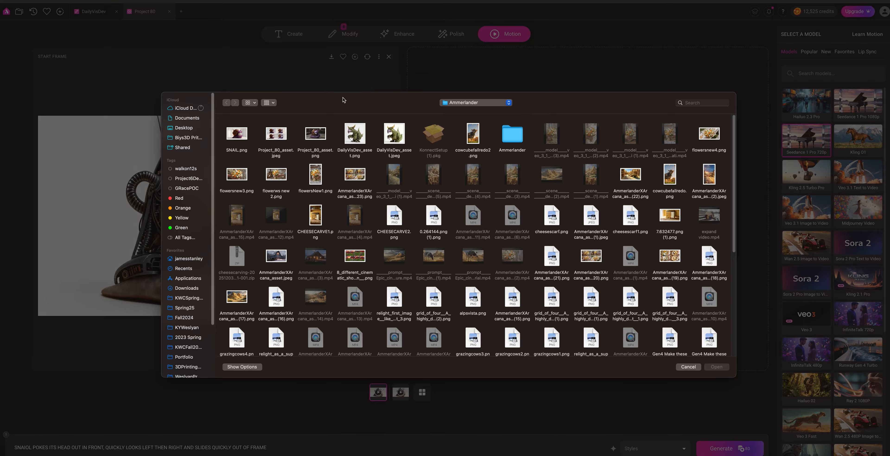
pyautogui.click(318, 137)
pyautogui.doubleClick(318, 137)
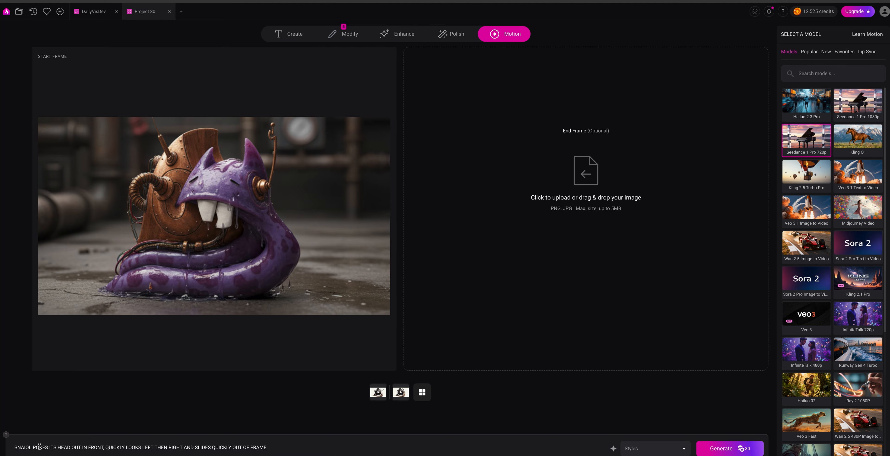
# Correct SNAIOL to SNAIL in the motion prompt and generate the video with the Kling O1 model.
pyautogui.click(28, 448)
pyautogui.press('BackSpace')
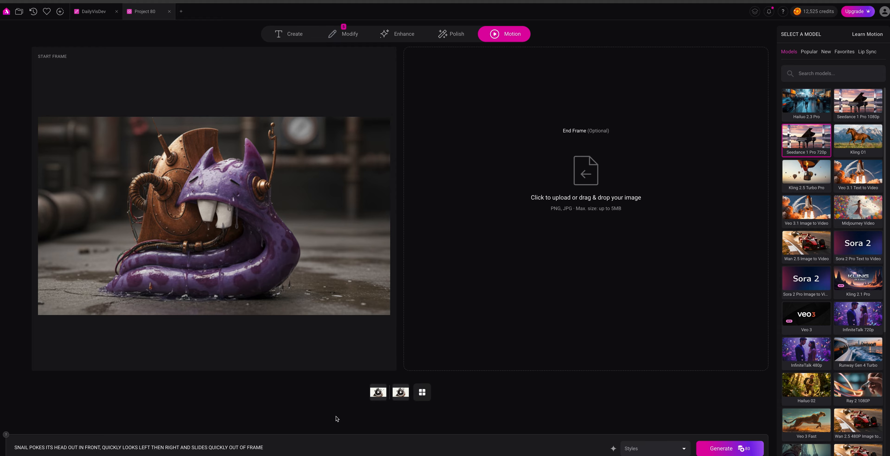
pyautogui.click(853, 142)
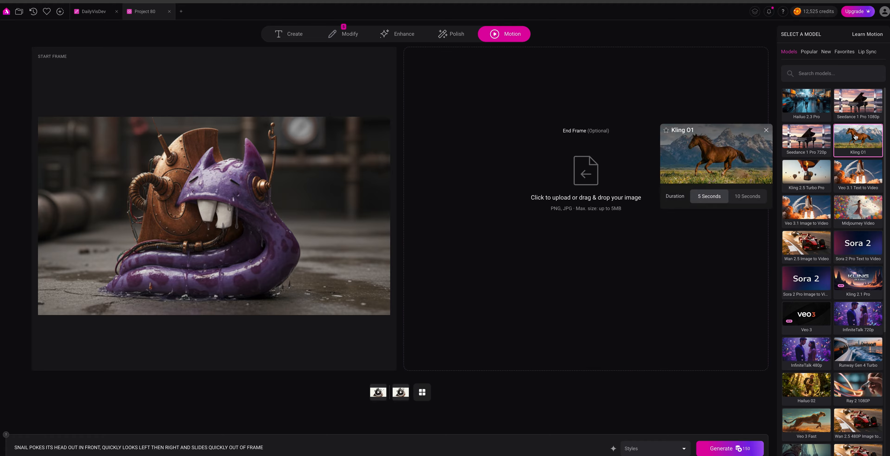
pyautogui.click(719, 448)
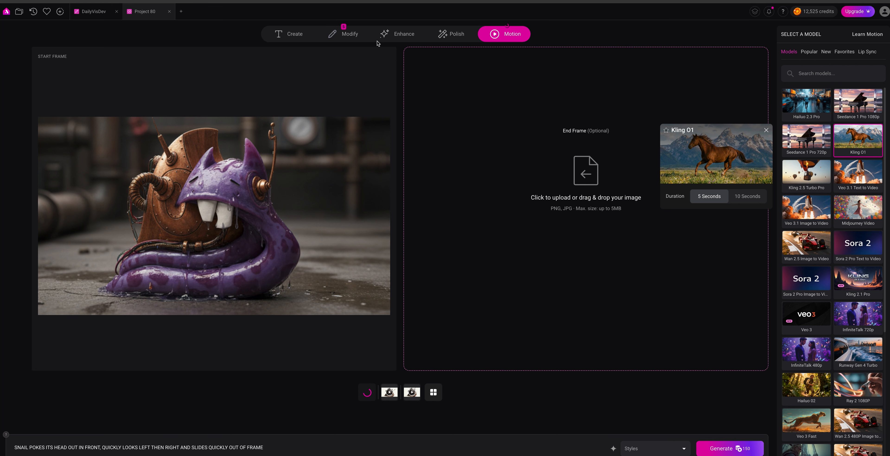
# Return to Modify and compare the four new Nano Banana Pro 2K results of the rusted, toothy snail.
pyautogui.click(354, 35)
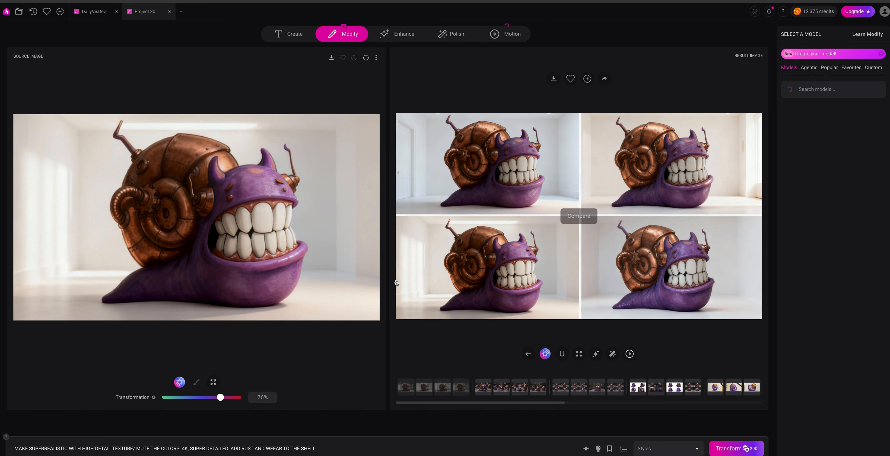
pyautogui.click(479, 387)
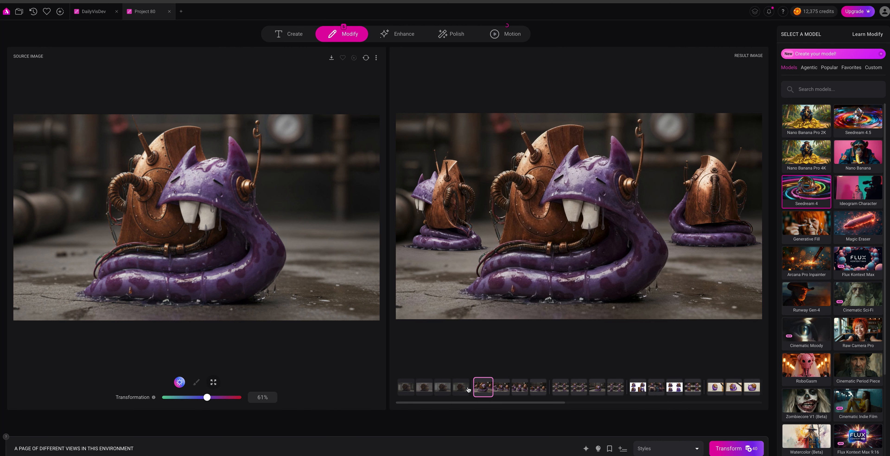
pyautogui.click(466, 388)
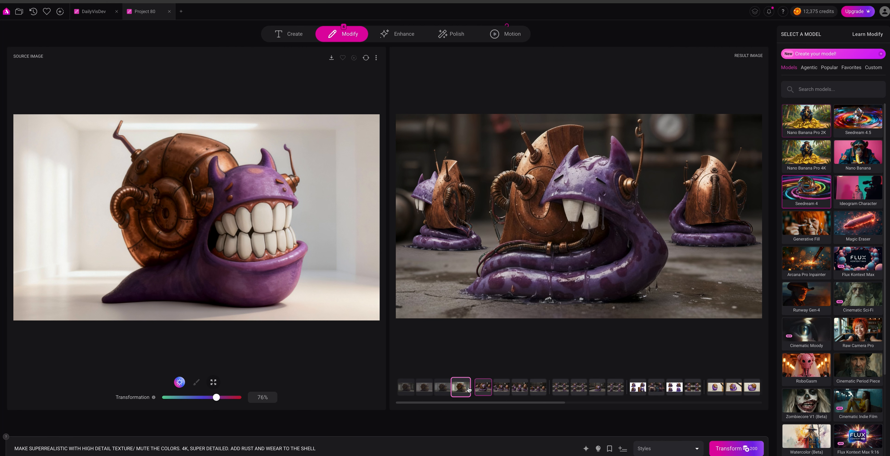
pyautogui.moveTo(603, 212)
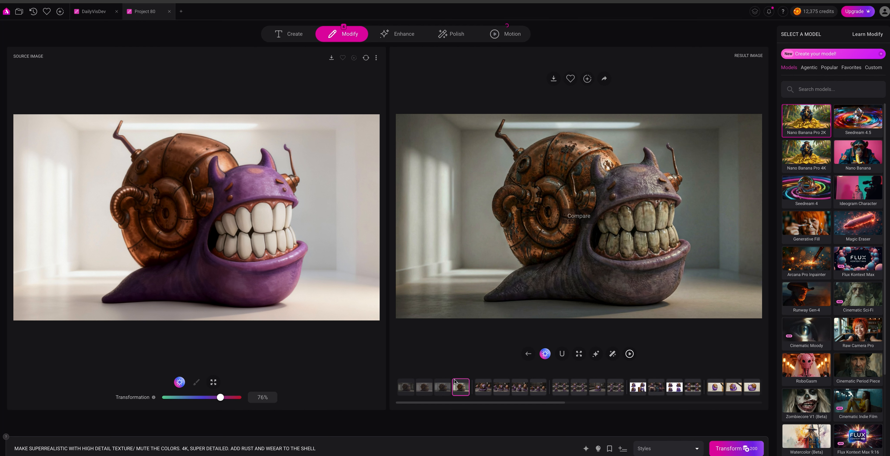
pyautogui.click(442, 387)
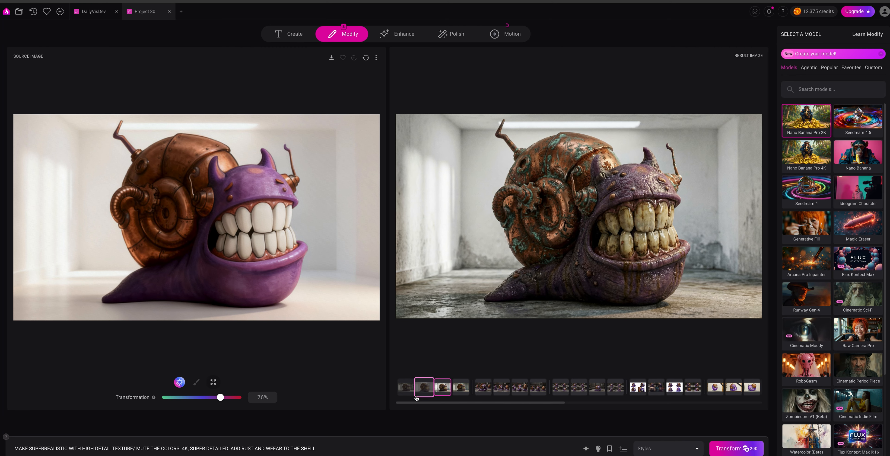
pyautogui.click(425, 387)
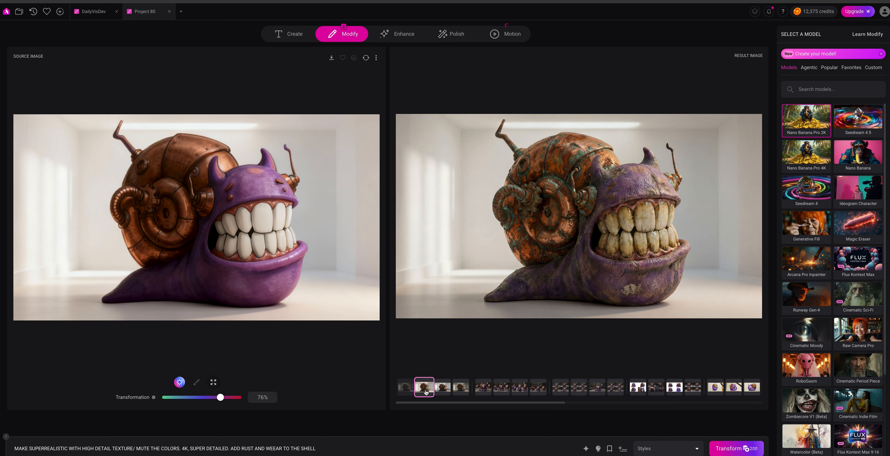
pyautogui.click(405, 392)
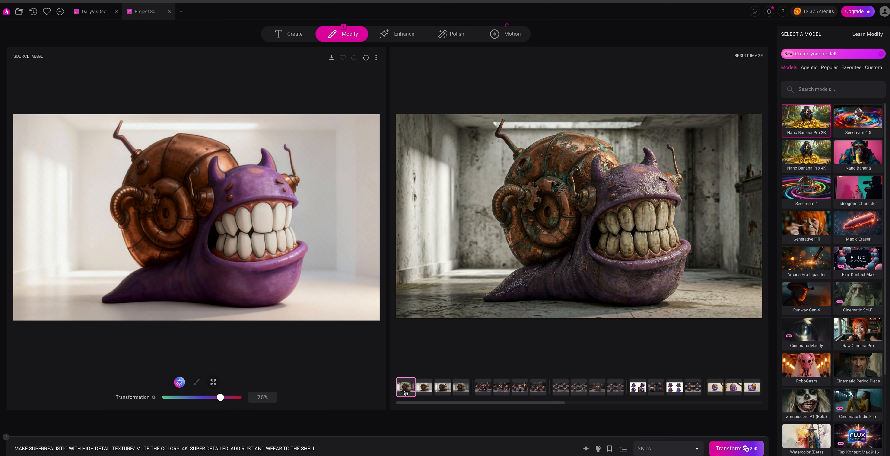
pyautogui.click(424, 391)
pyautogui.click(442, 390)
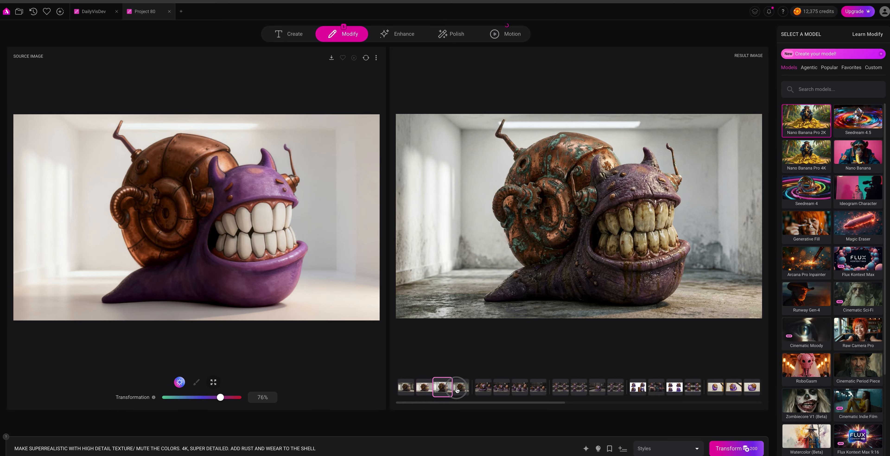
pyautogui.click(457, 390)
pyautogui.click(444, 391)
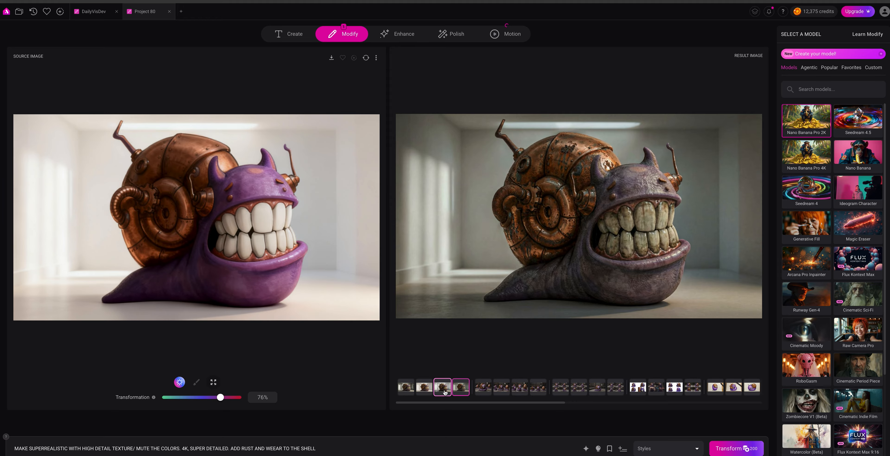
pyautogui.click(421, 393)
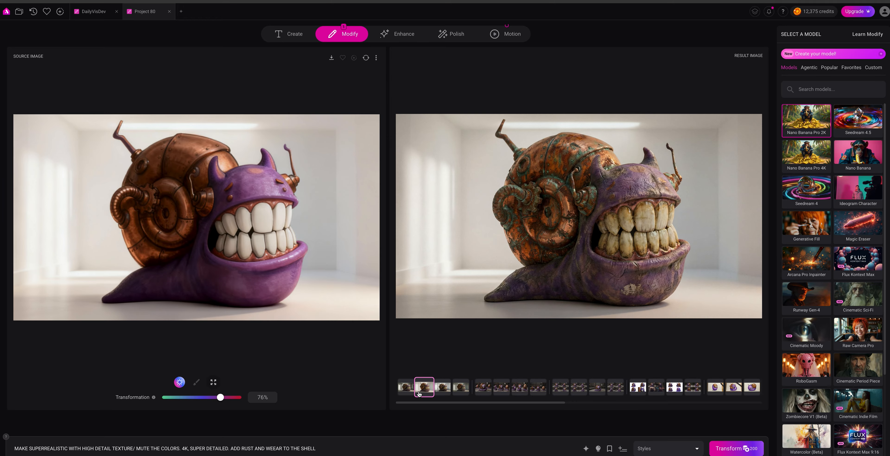
pyautogui.click(407, 391)
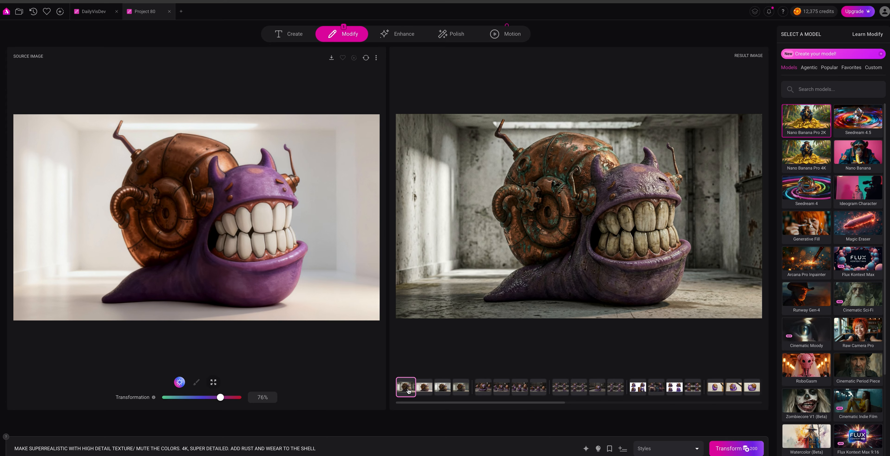
# Compare the four rusted-snail results and make the orange-and-green-shelled snail in the clean bright room the new source image.
pyautogui.click(425, 390)
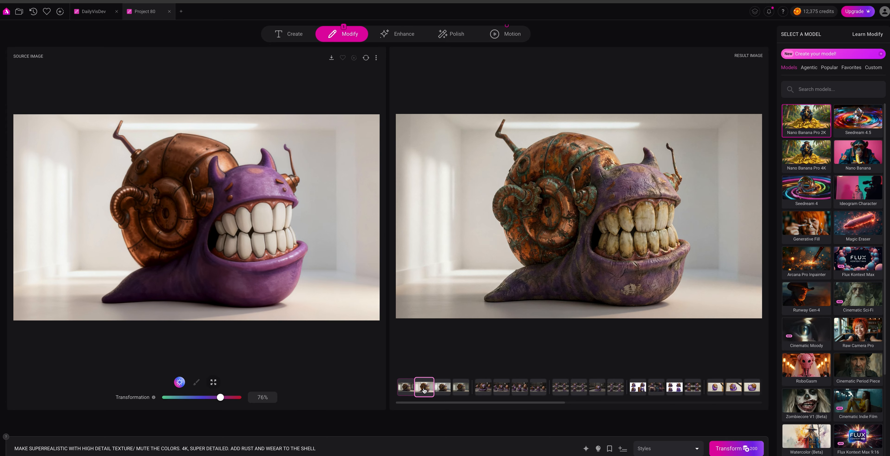
pyautogui.click(447, 388)
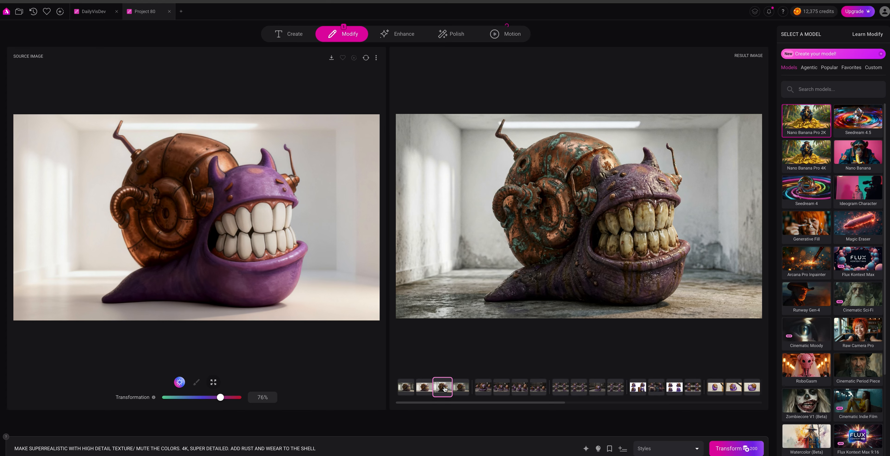
pyautogui.click(459, 388)
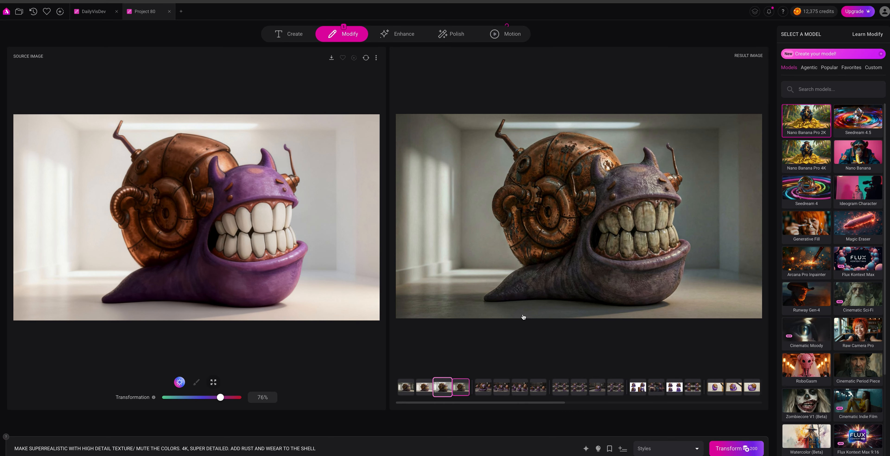
pyautogui.click(439, 389)
pyautogui.click(424, 388)
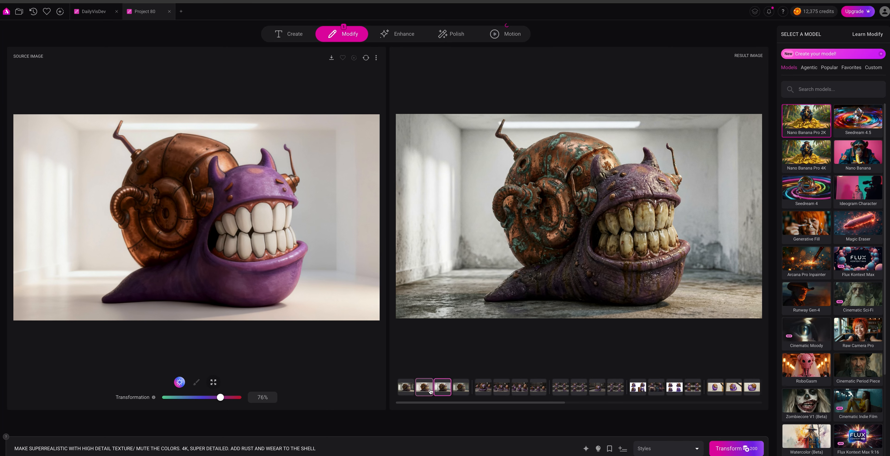
pyautogui.click(407, 388)
pyautogui.click(421, 389)
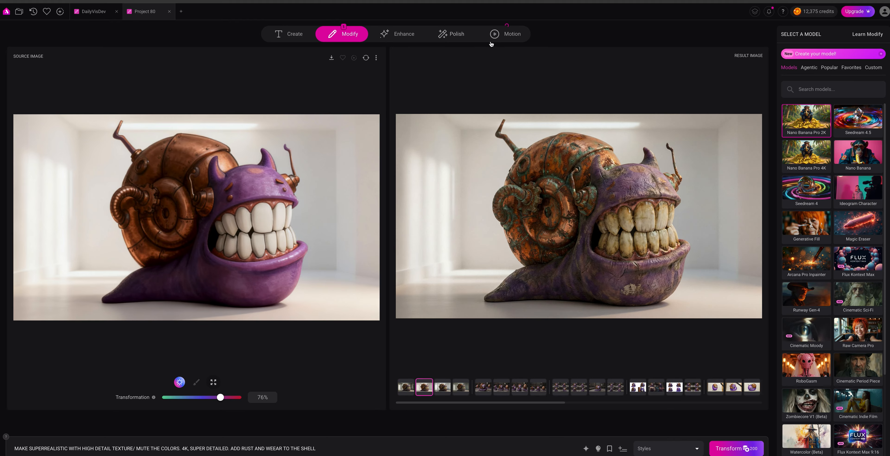
pyautogui.moveTo(424, 271)
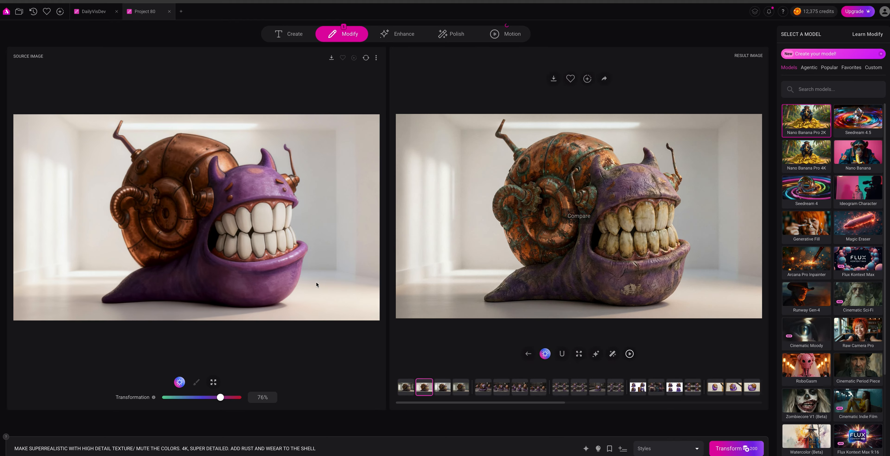
pyautogui.click(528, 354)
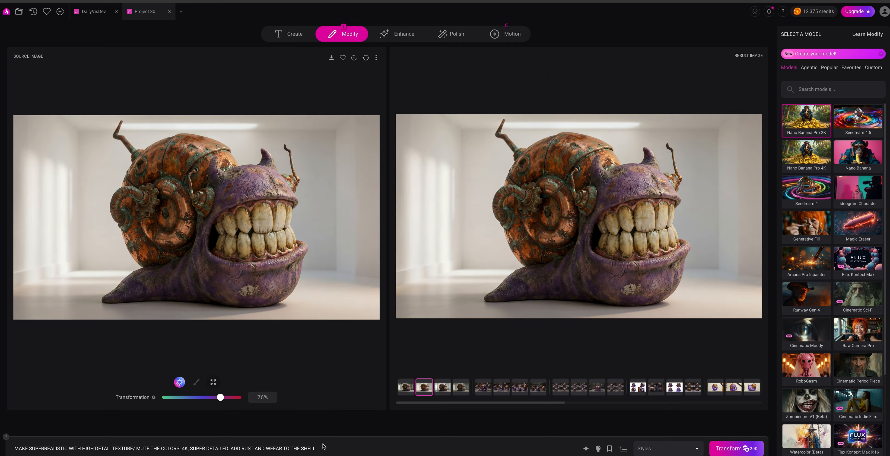
# Replace the prompt with DIFFERENT EXPRESSIONS AND POSES and transform the image with Nano Banana Pro 2K.
pyautogui.tripleClick(316, 446)
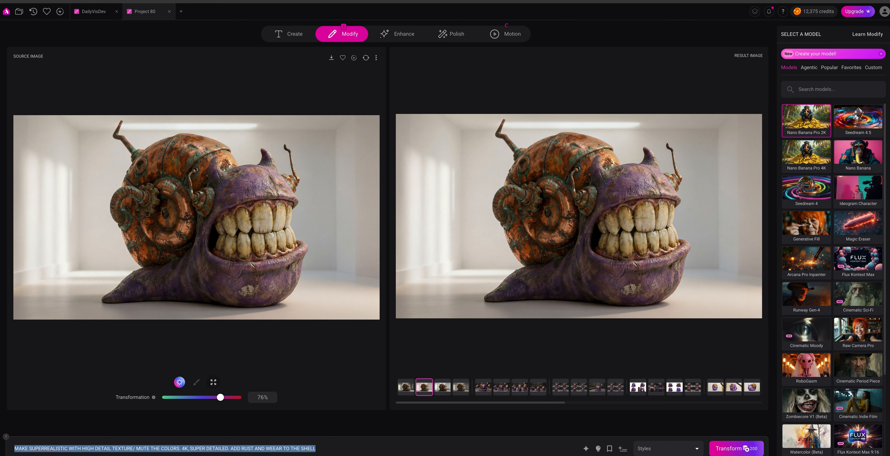
pyautogui.write('DIFFERENT')
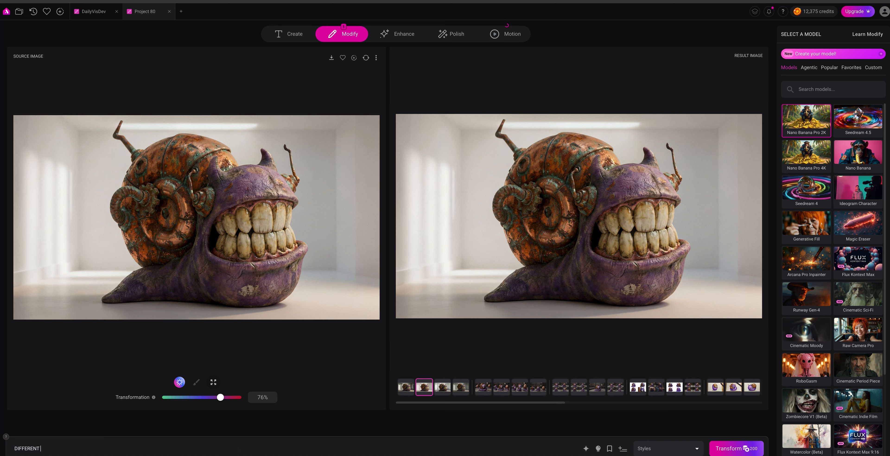
pyautogui.write(' EXPRESSIONS AND POSES')
pyautogui.moveTo(532, 259)
pyautogui.moveTo(463, 337)
pyautogui.click(717, 449)
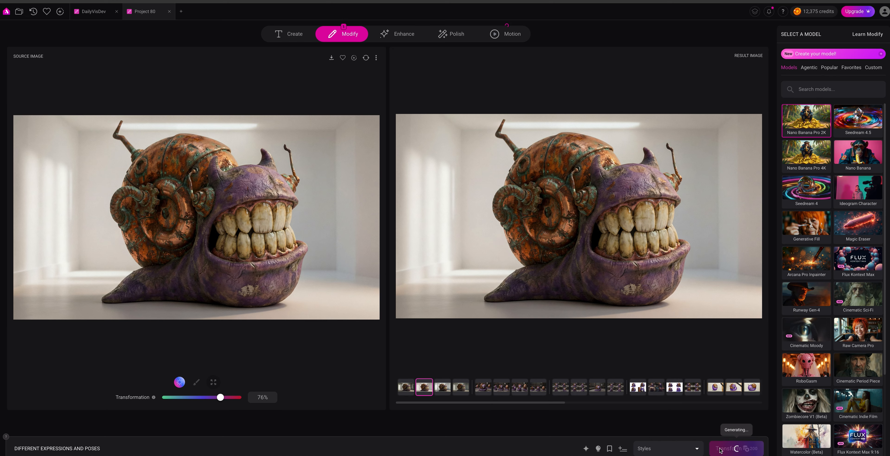
pyautogui.moveTo(566, 97)
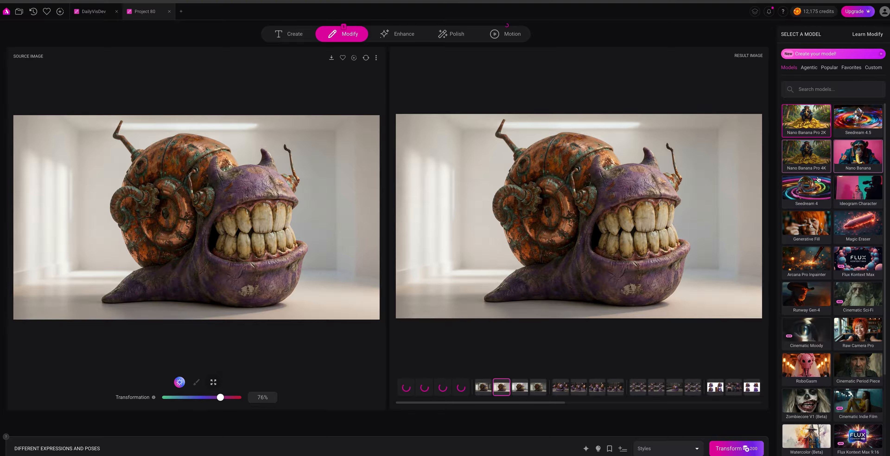
pyautogui.click(853, 152)
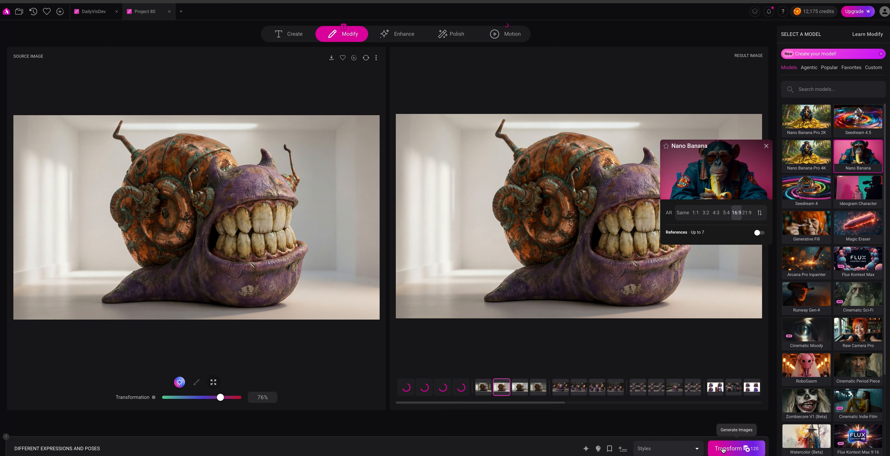
pyautogui.click(538, 387)
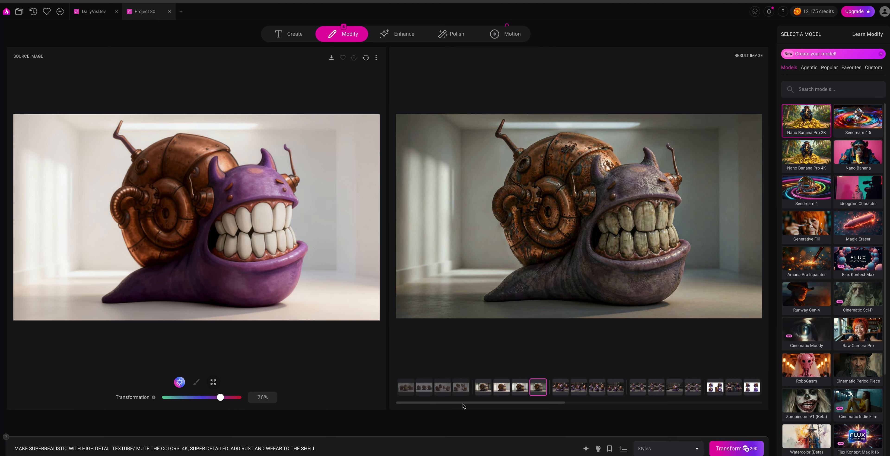
# Examine each of the four new expression and pose results one after another.
pyautogui.click(463, 389)
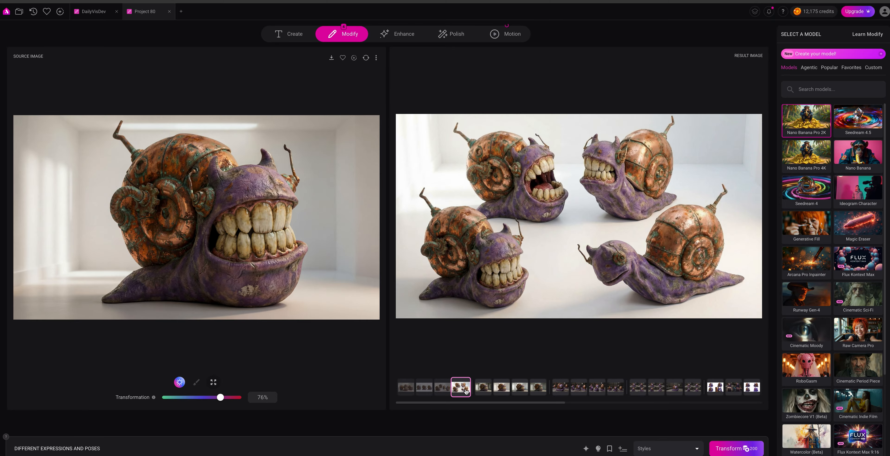
pyautogui.moveTo(529, 309)
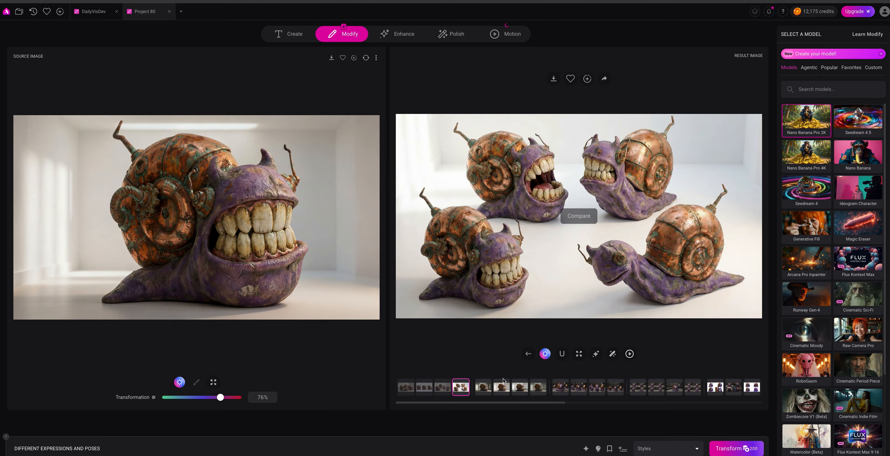
pyautogui.click(446, 390)
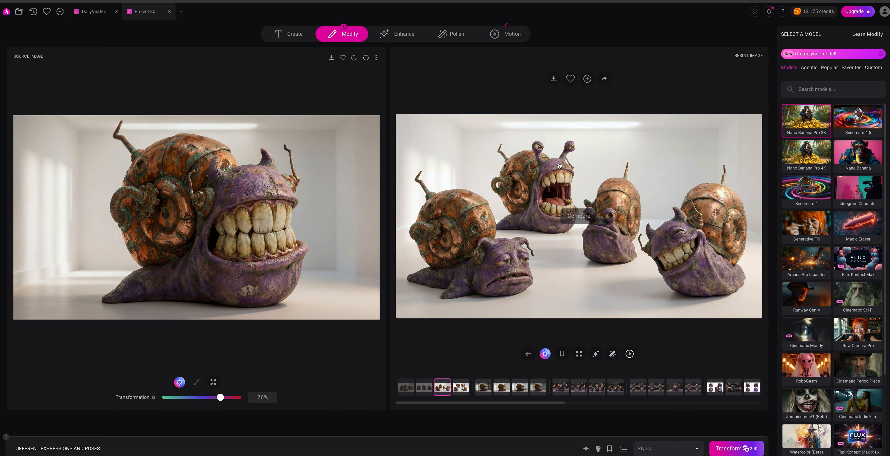
pyautogui.click(424, 386)
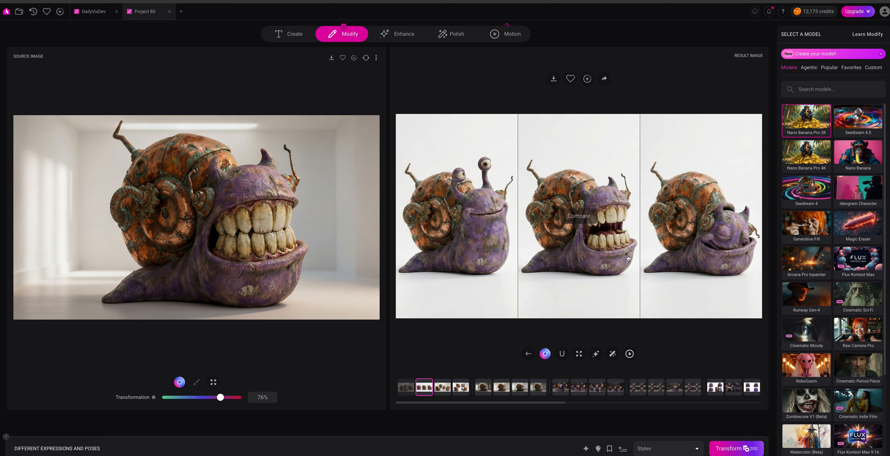
pyautogui.click(411, 390)
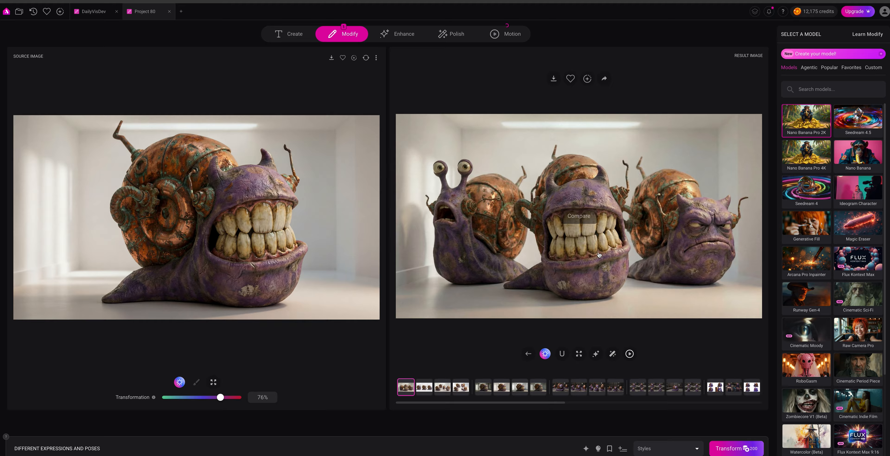
# Send the three-snail group image to Motion as the start frame and replace the prompt with SNAIOL CREATURES LOOK ANGRIL.
pyautogui.click(629, 353)
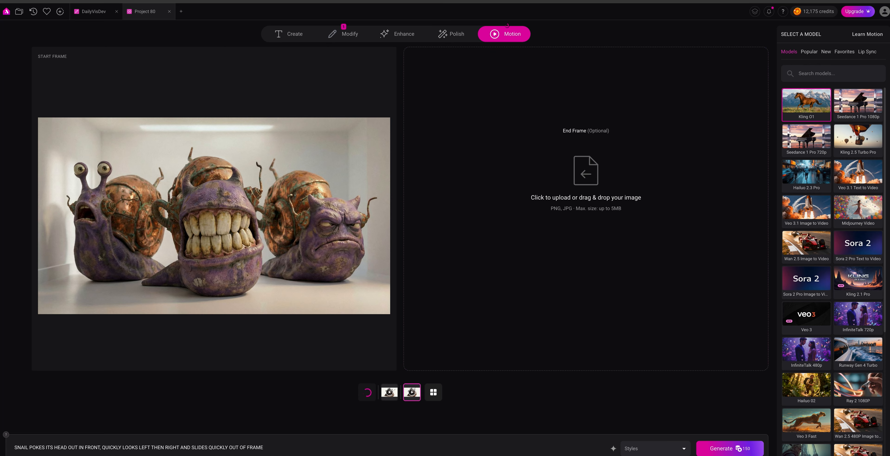
pyautogui.tripleClick(275, 448)
pyautogui.write('S')
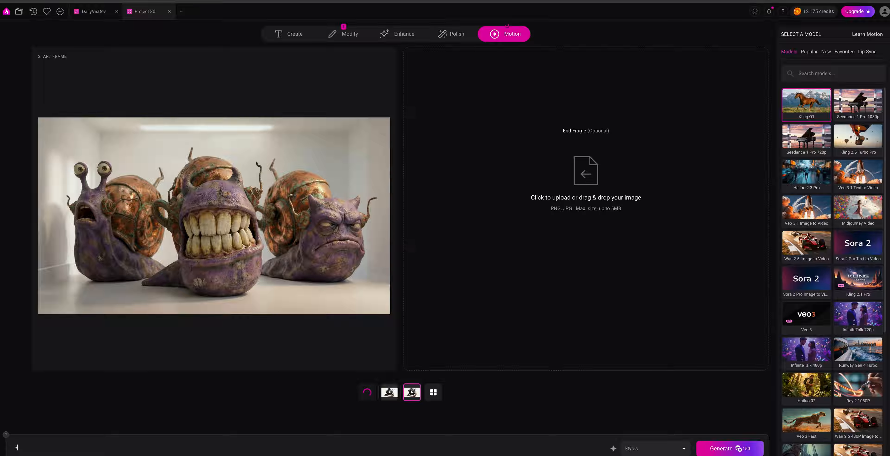
pyautogui.write('NAIOL CREATURES LOOK ANGRIL')
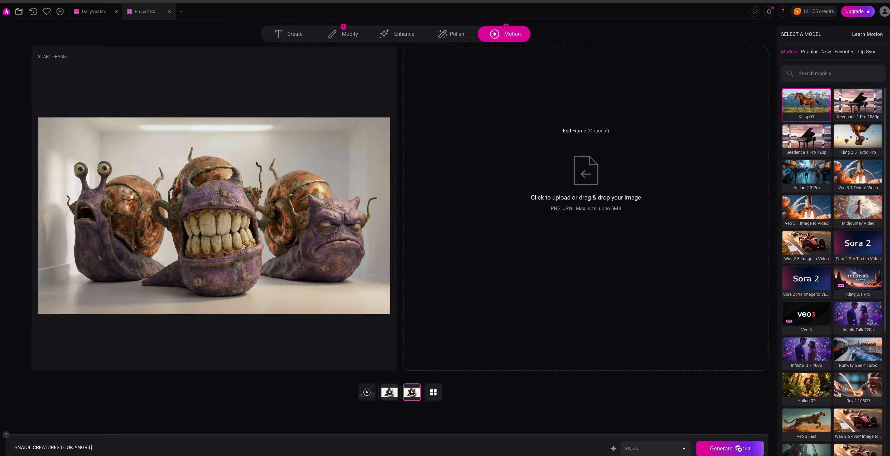
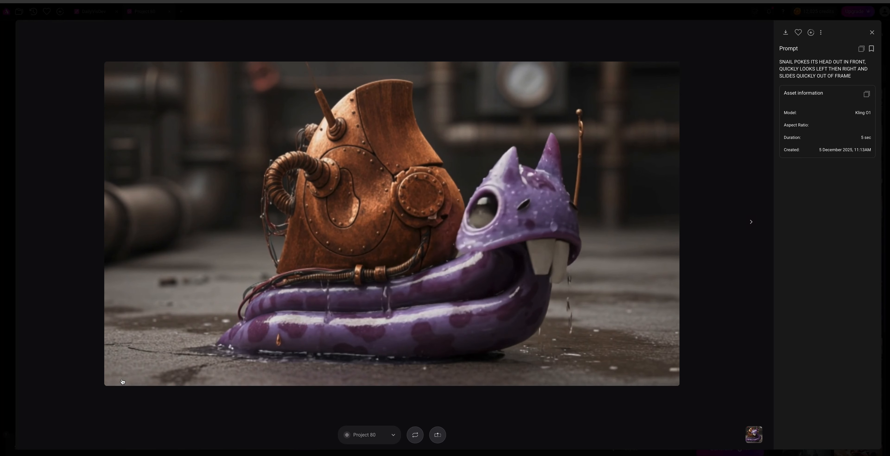
# Scrub the Kling O1 snail video to 00:03 and save that frame to the library.
pyautogui.click(424, 383)
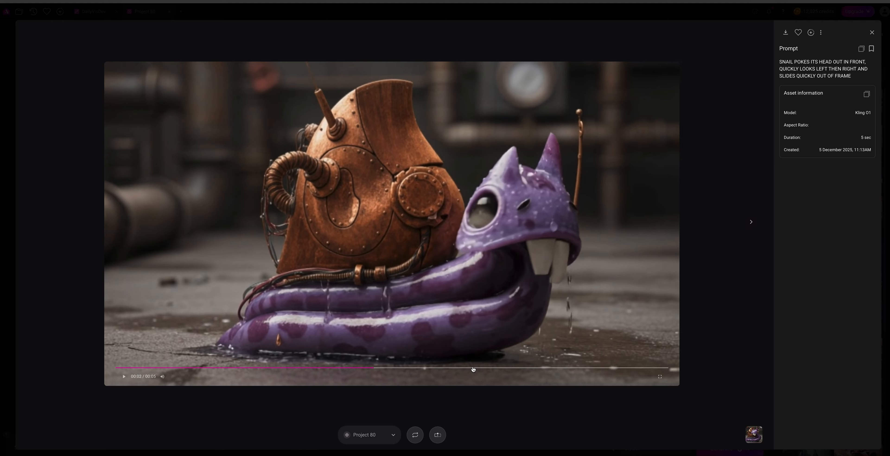
pyautogui.click(475, 368)
pyautogui.click(523, 371)
pyautogui.click(543, 370)
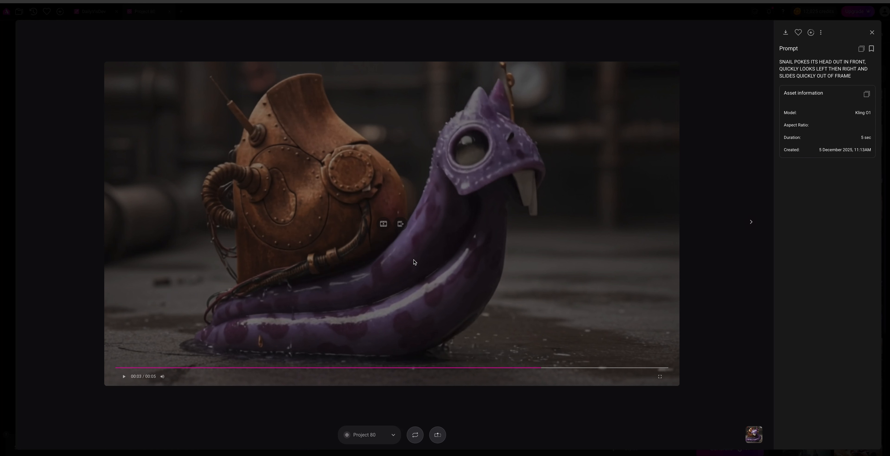
pyautogui.click(382, 225)
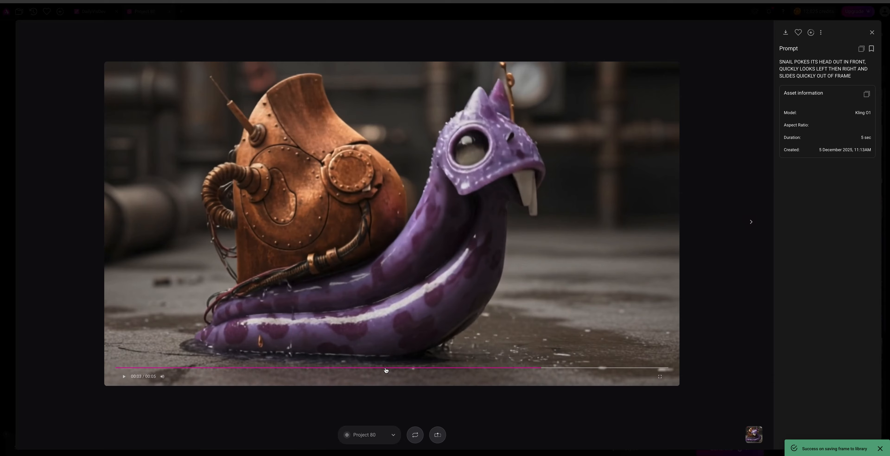
# Review the snail's head movement at several points of the Kling O1 video and close the viewer.
pyautogui.click(386, 369)
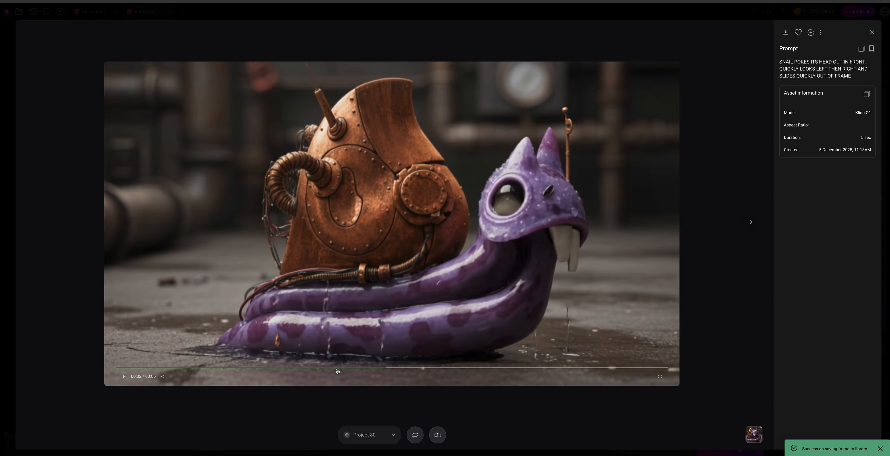
pyautogui.moveTo(407, 283)
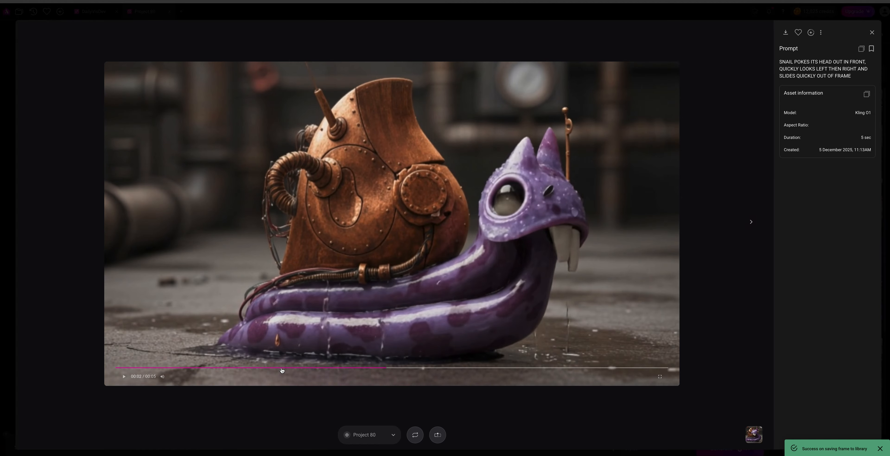
pyautogui.click(297, 367)
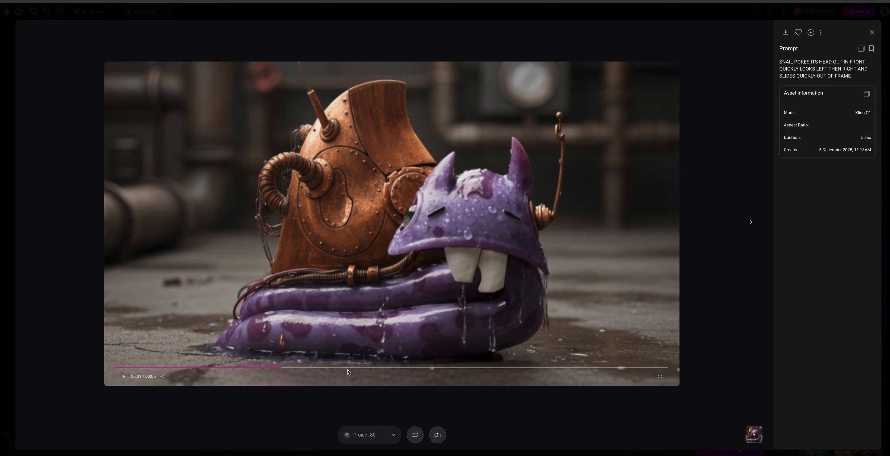
pyautogui.click(348, 368)
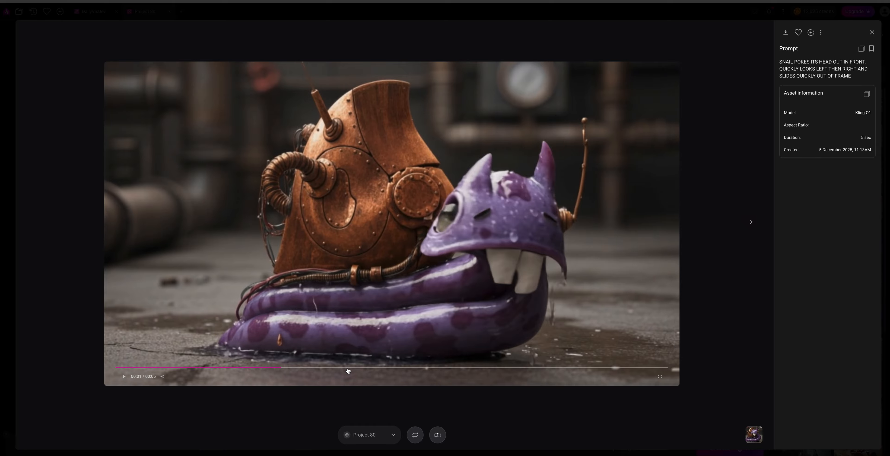
pyautogui.click(409, 368)
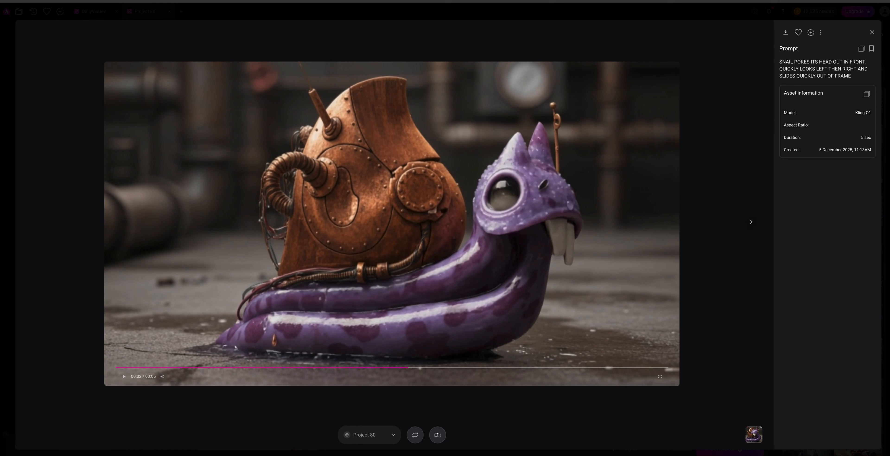
pyautogui.click(872, 33)
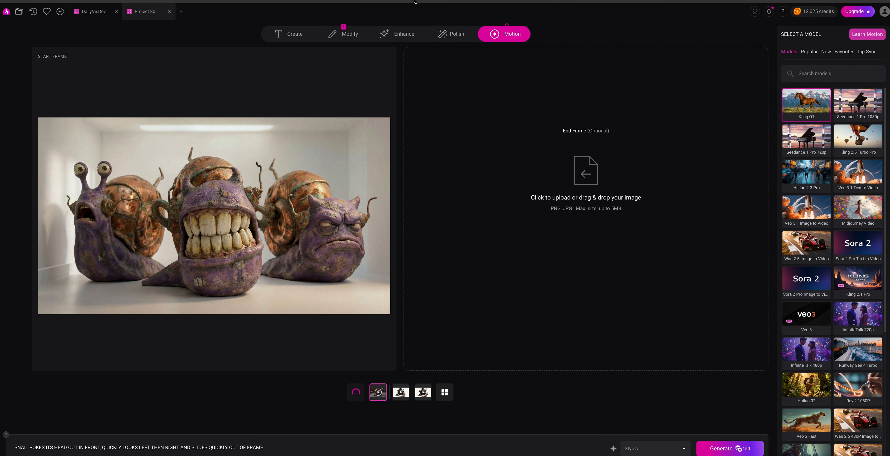
# Return to Modify and review the expression and pose results, ending on the three-snail group image.
pyautogui.click(355, 37)
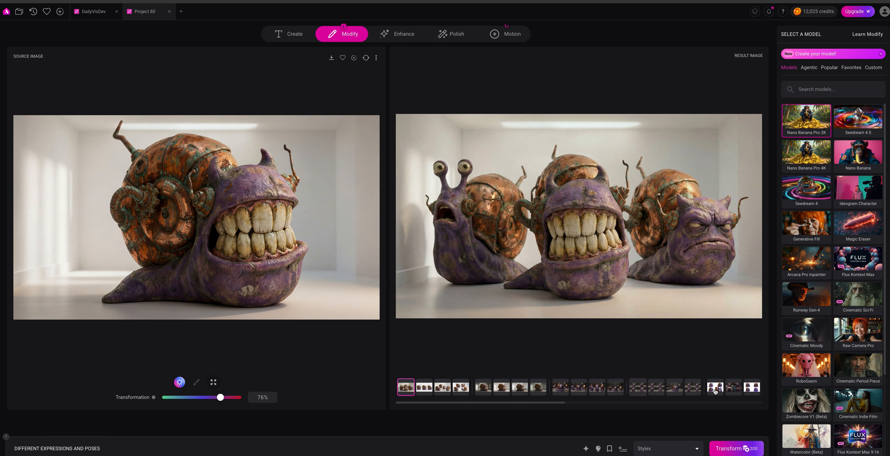
pyautogui.click(479, 390)
pyautogui.click(456, 388)
pyautogui.click(446, 388)
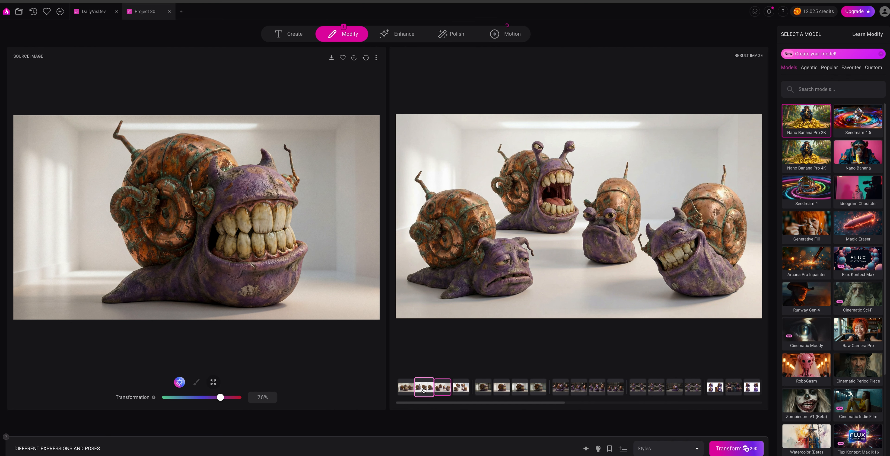
pyautogui.click(428, 387)
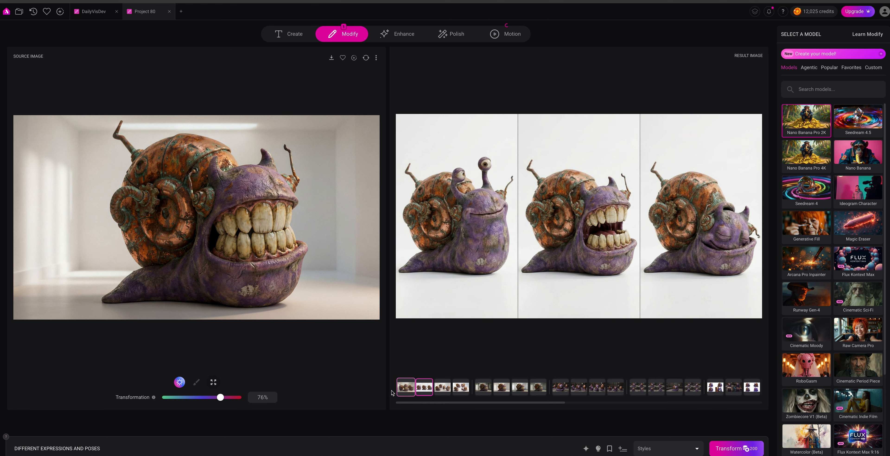
pyautogui.click(404, 387)
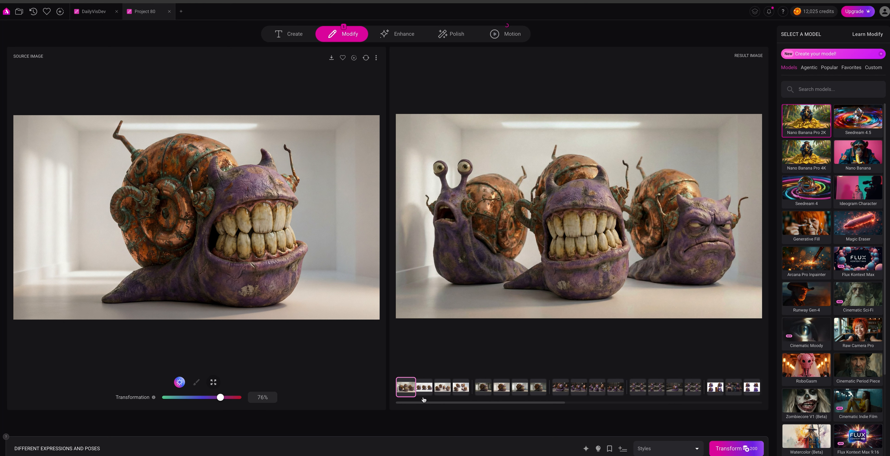
# Show the Seedream 4 result of the purple snail's different views, switch to Photoshop, open SNAILGUY.png and clear its crop frame.
pyautogui.moveTo(495, 401); pyautogui.dragTo(560, 392)
pyautogui.click(560, 392)
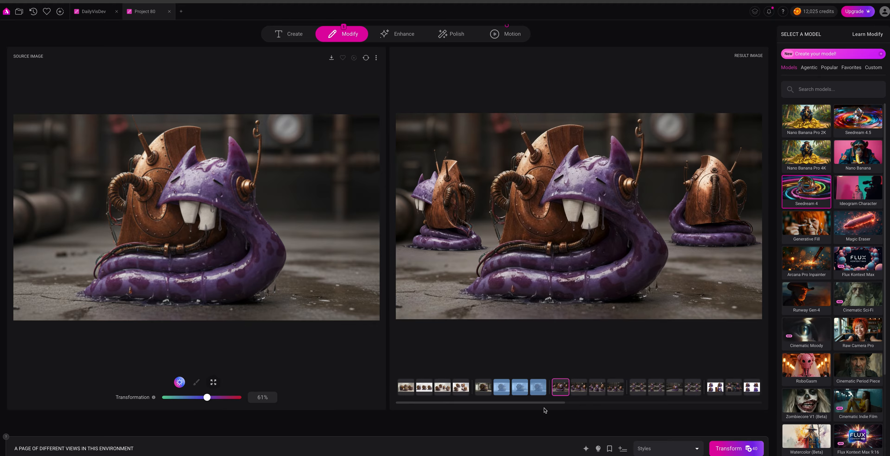
pyautogui.press('super+Tab')
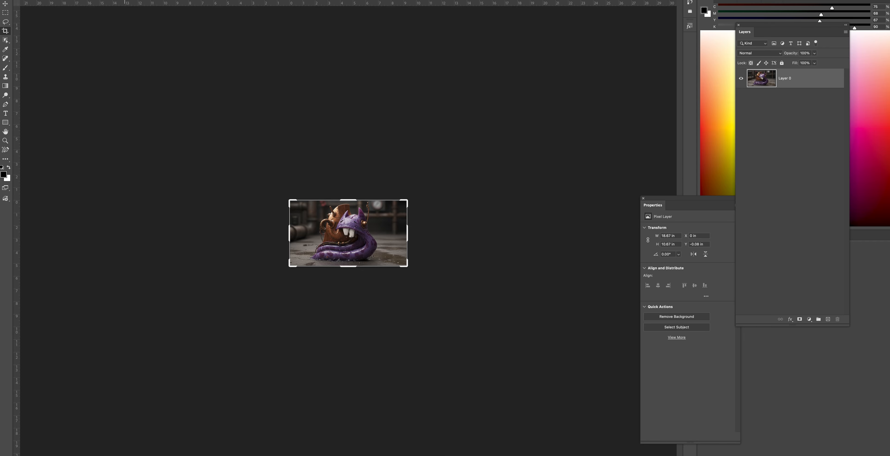
pyautogui.click(68, 0)
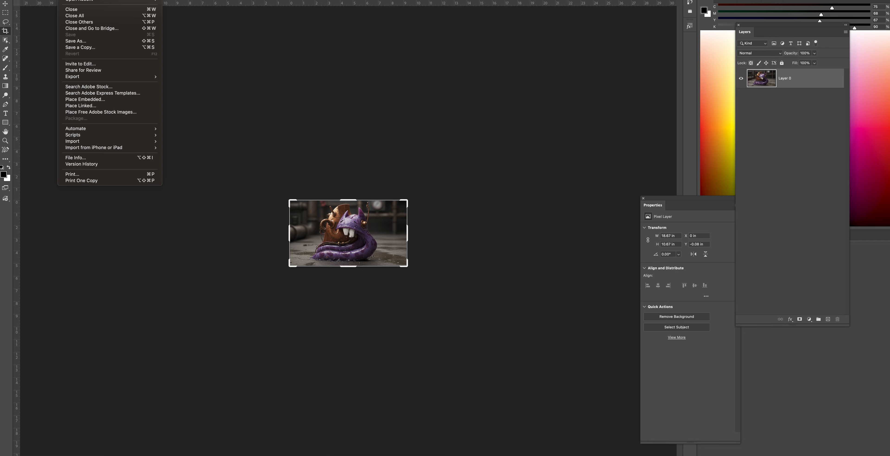
pyautogui.moveTo(83, 1)
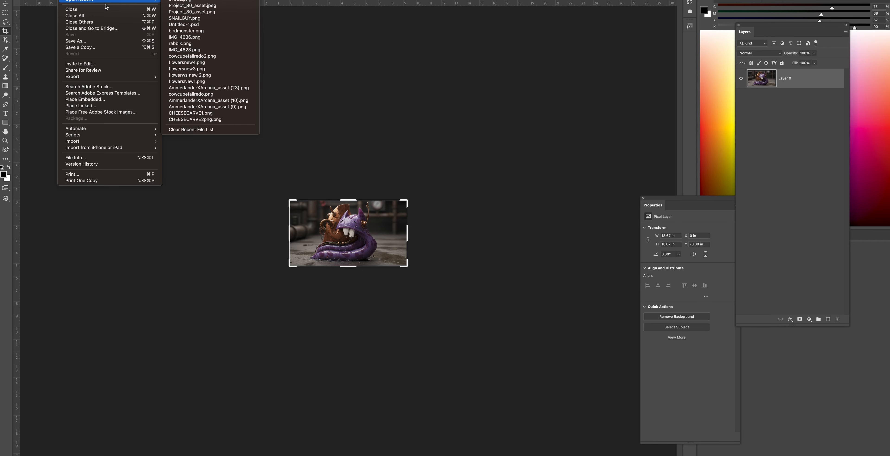
pyautogui.click(180, 18)
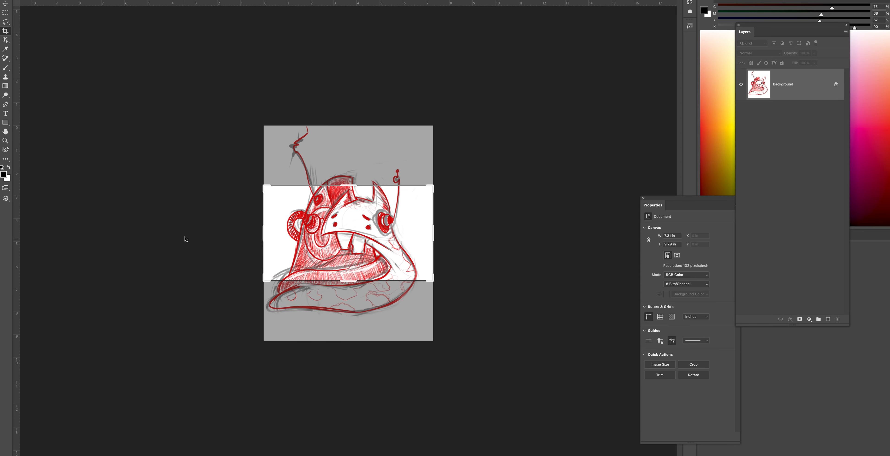
pyautogui.press('Escape')
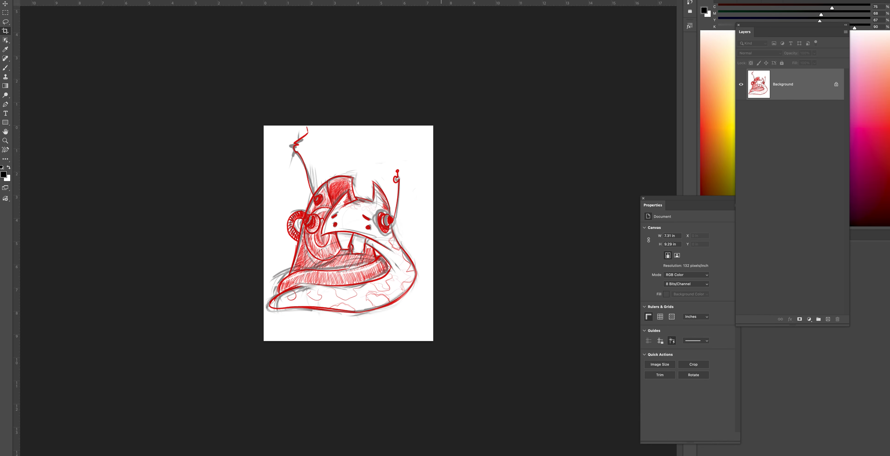
# Return to the browser project and compare the DIFFERENT EXPRESSIONS AND POSES results, ending on the snails shown from varied angles.
pyautogui.hotkey('ctrl', 'Right')
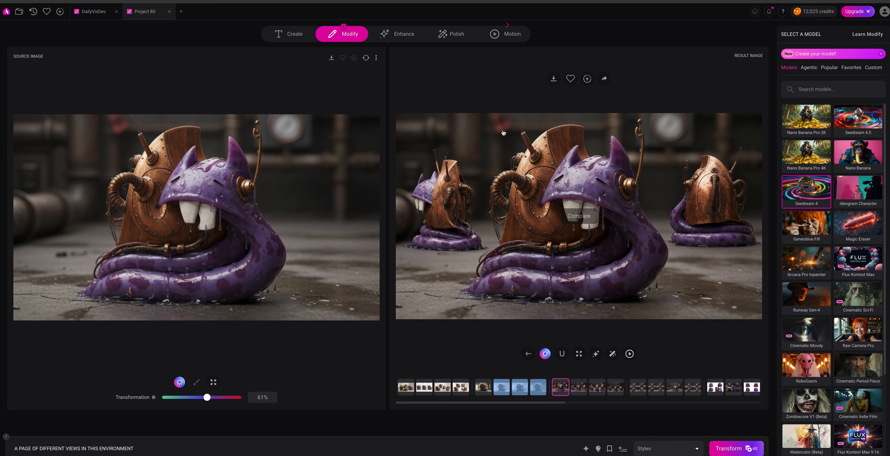
pyautogui.click(483, 387)
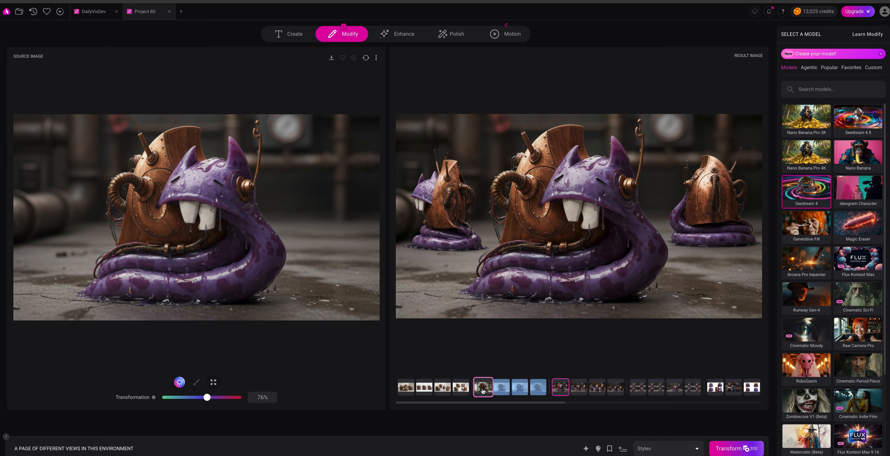
pyautogui.click(461, 386)
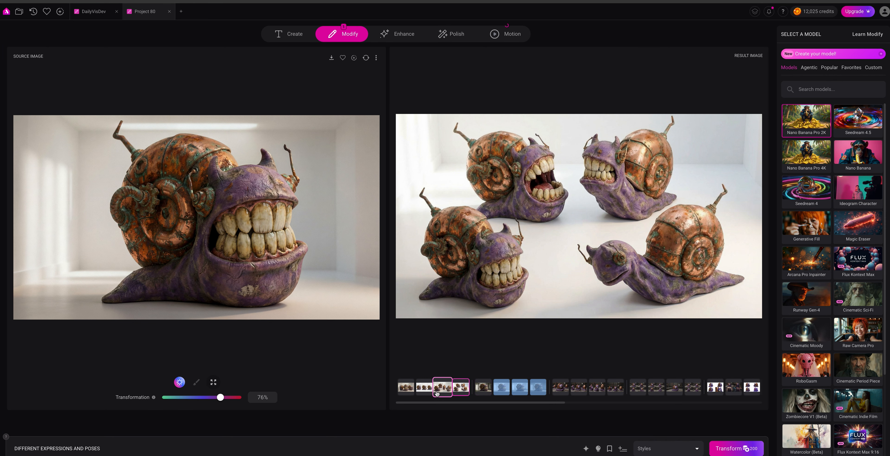
pyautogui.click(437, 393)
pyautogui.click(425, 387)
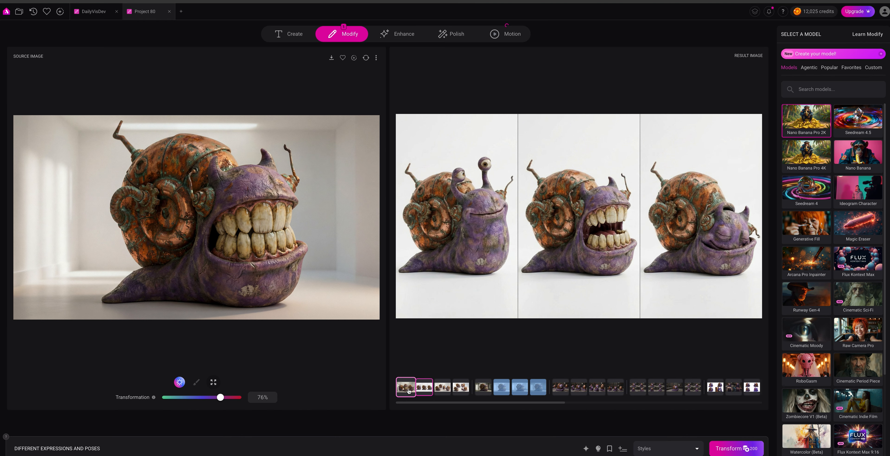
pyautogui.click(409, 390)
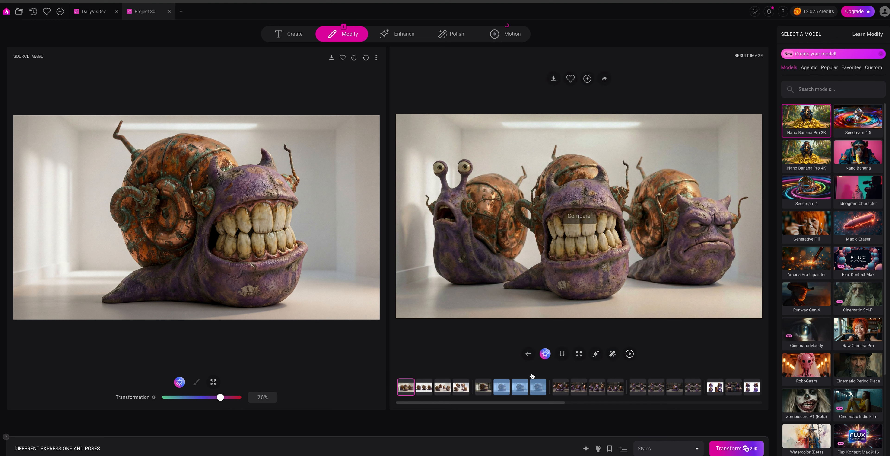
pyautogui.click(430, 390)
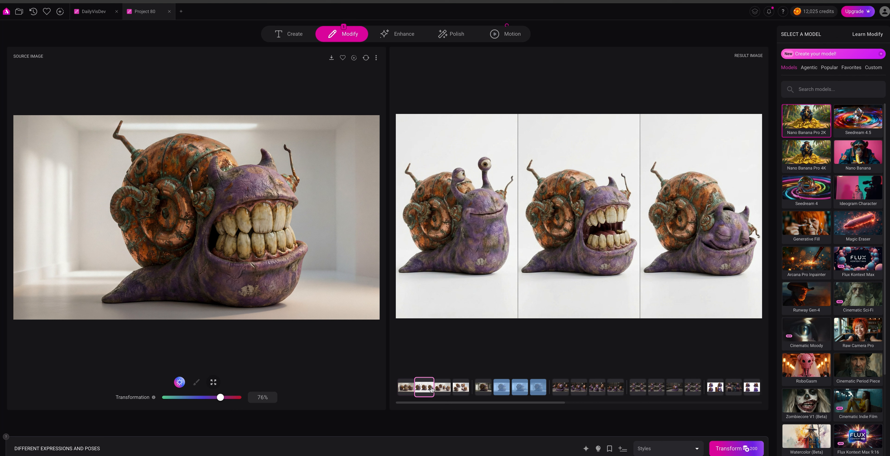
pyautogui.click(445, 395)
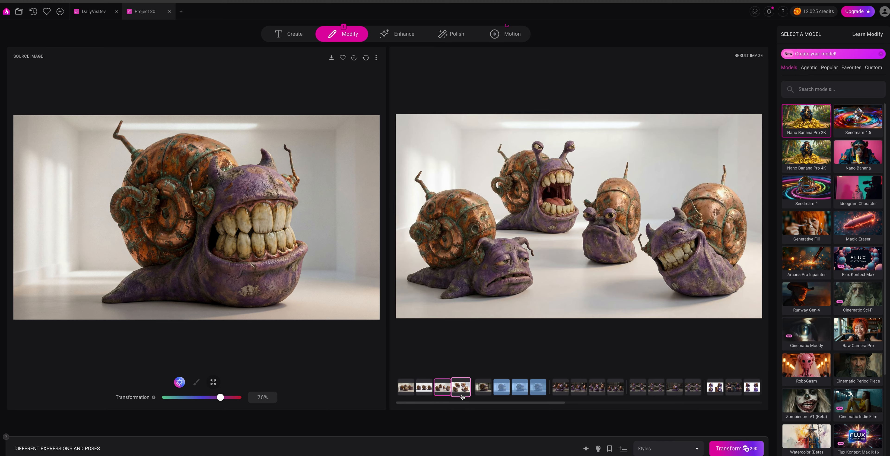
pyautogui.click(462, 396)
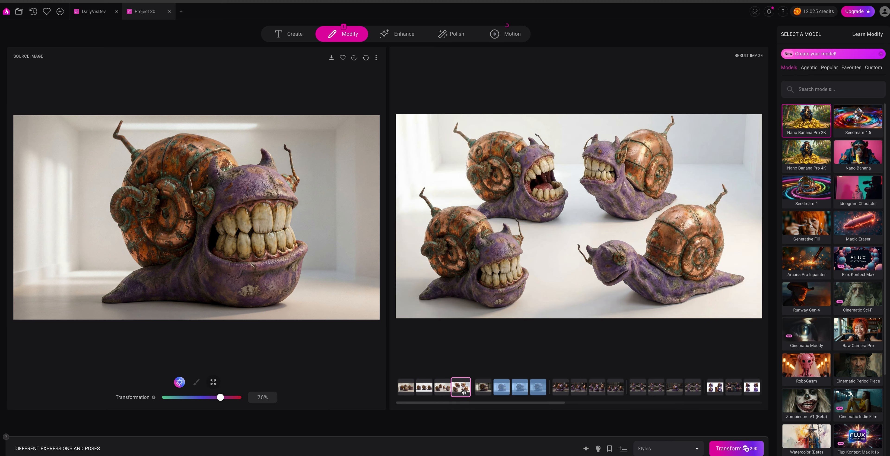
# Enlarge the four-snail pose image and page on to the rusty, weathered single-snail renders.
pyautogui.click(534, 233)
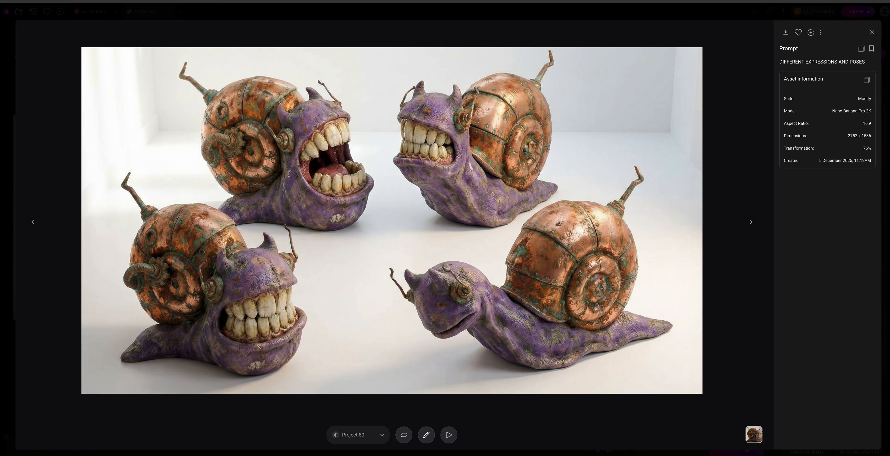
pyautogui.click(751, 222)
pyautogui.click(752, 221)
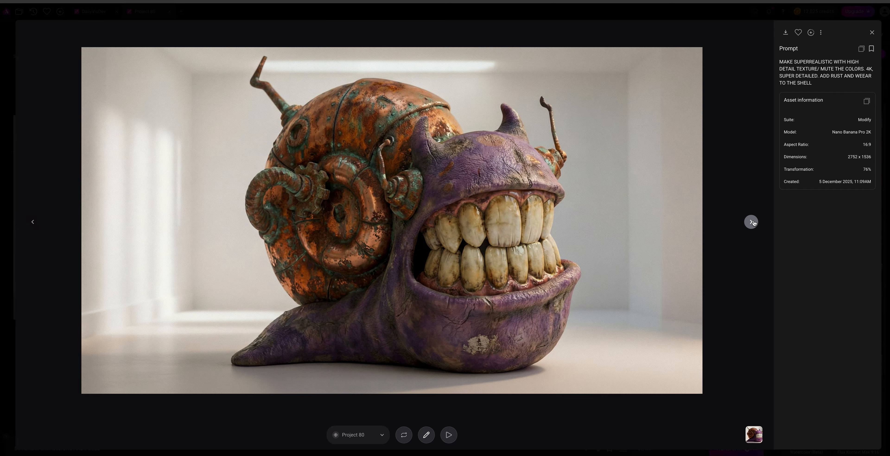
pyautogui.click(752, 221)
pyautogui.click(752, 222)
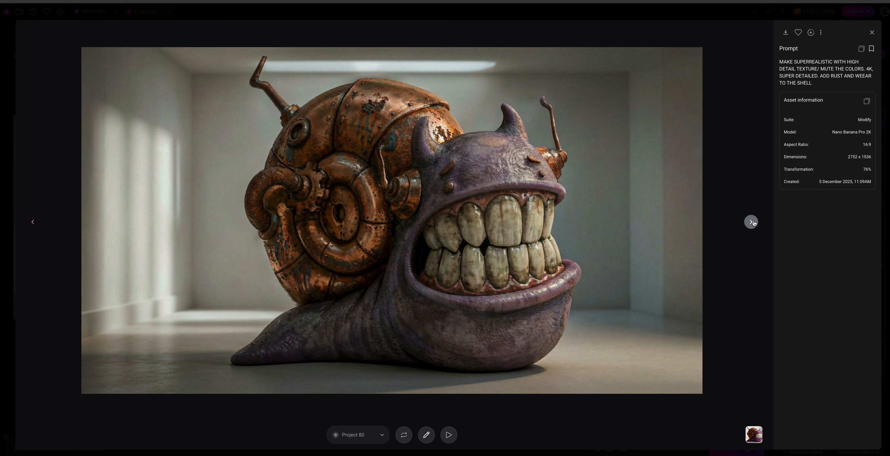
# Page through the Seedream 4 and Flux Kontext Pro results showing different views of the purple snail in its environment.
pyautogui.click(752, 222)
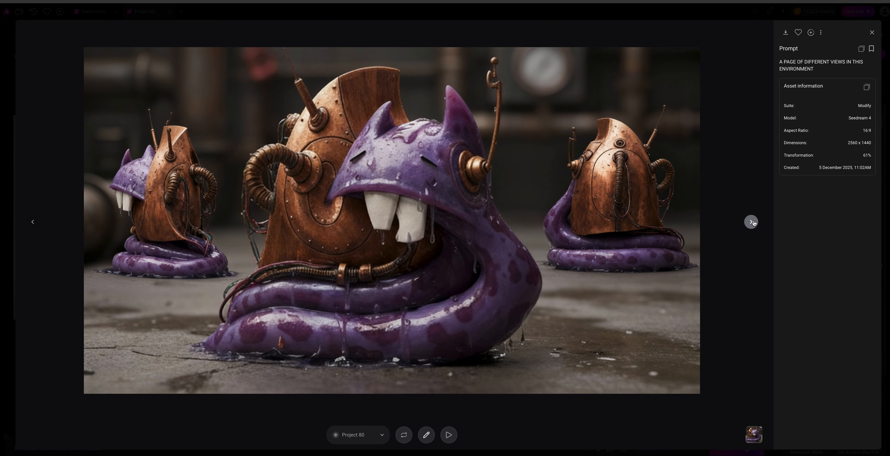
pyautogui.click(752, 221)
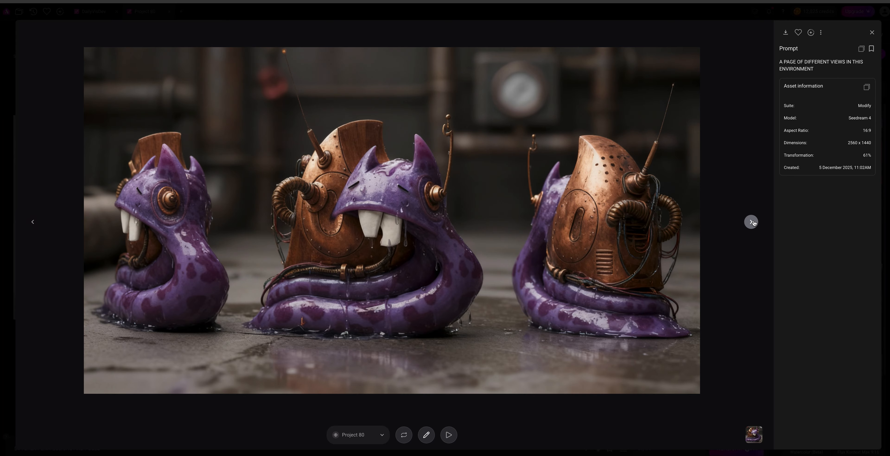
pyautogui.click(752, 222)
pyautogui.click(752, 222)
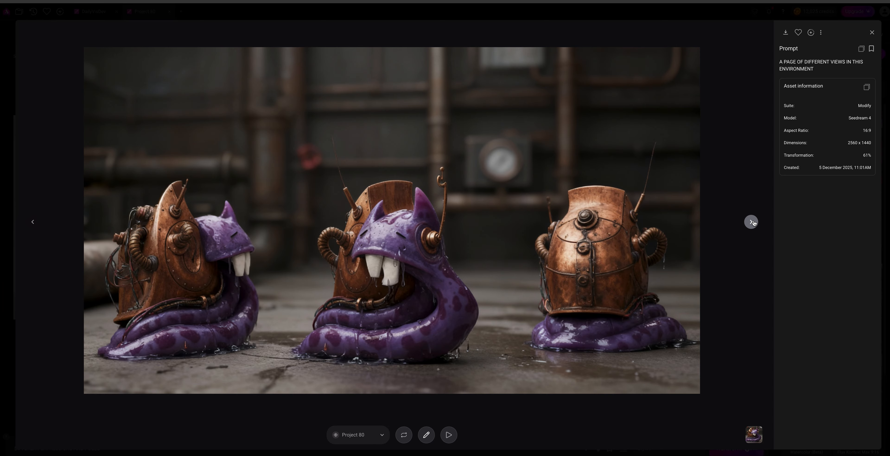
pyautogui.click(752, 221)
pyautogui.click(752, 222)
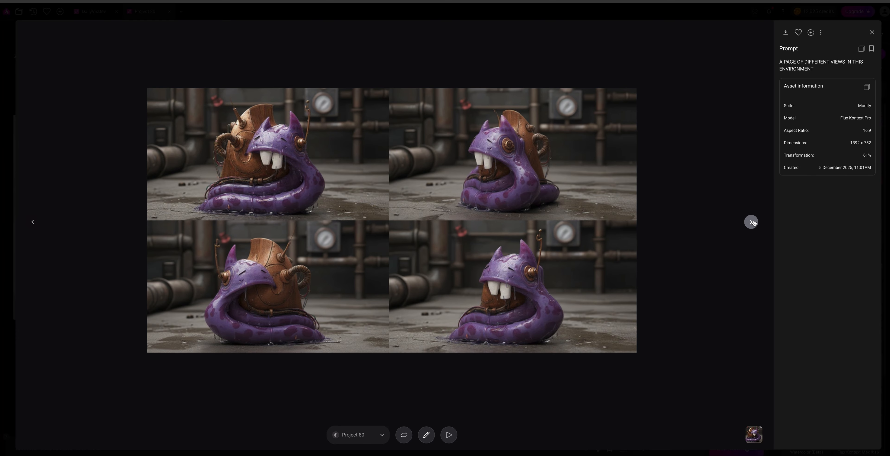
pyautogui.click(752, 222)
pyautogui.click(752, 221)
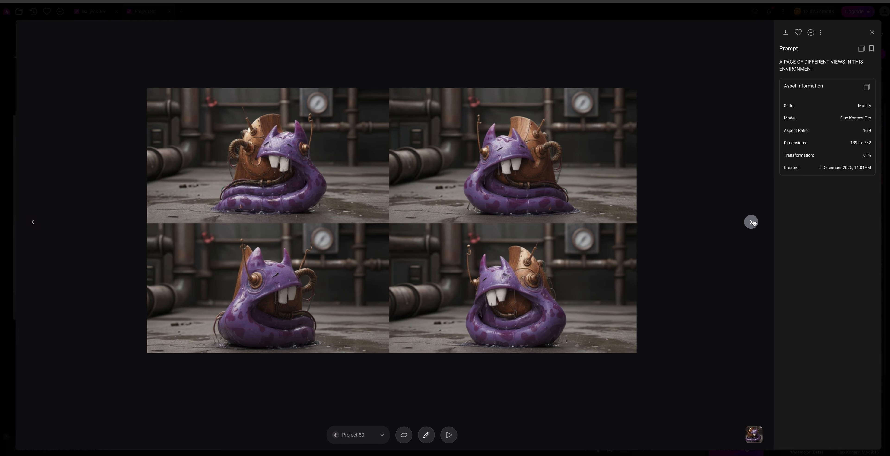
# Compare the enlarged Nano Banana GRID OF FOUR renders of the purple snail with a copper shell.
pyautogui.click(752, 221)
pyautogui.click(752, 222)
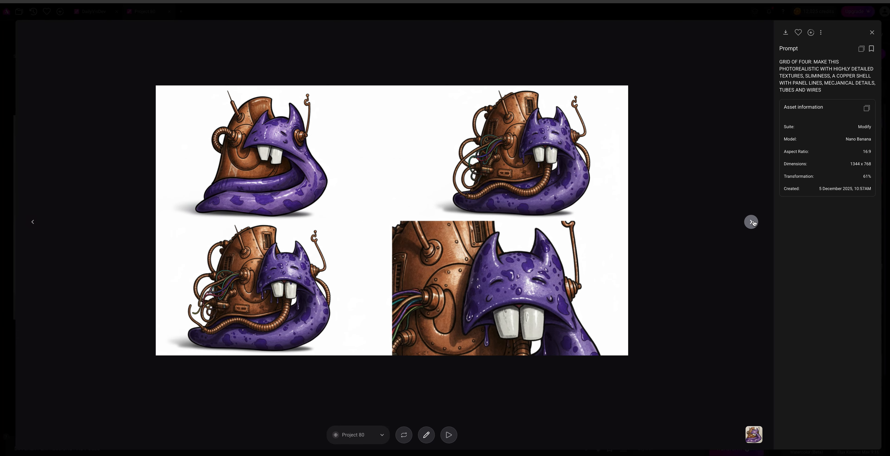
pyautogui.click(752, 222)
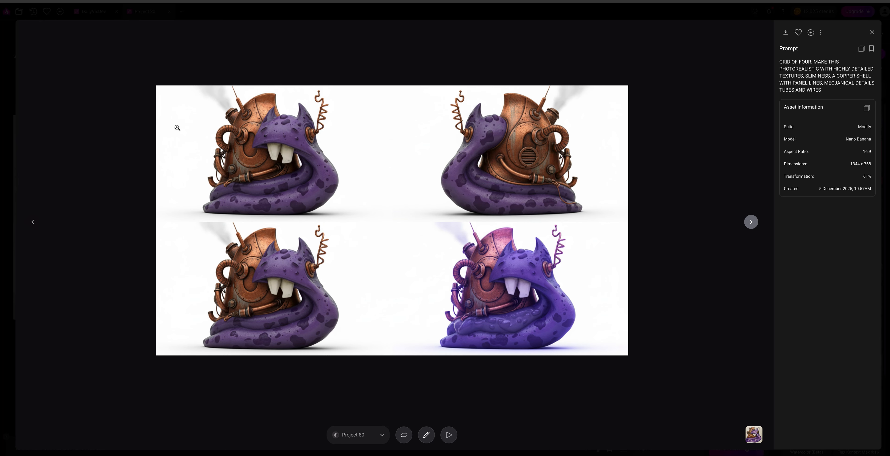
pyautogui.click(32, 222)
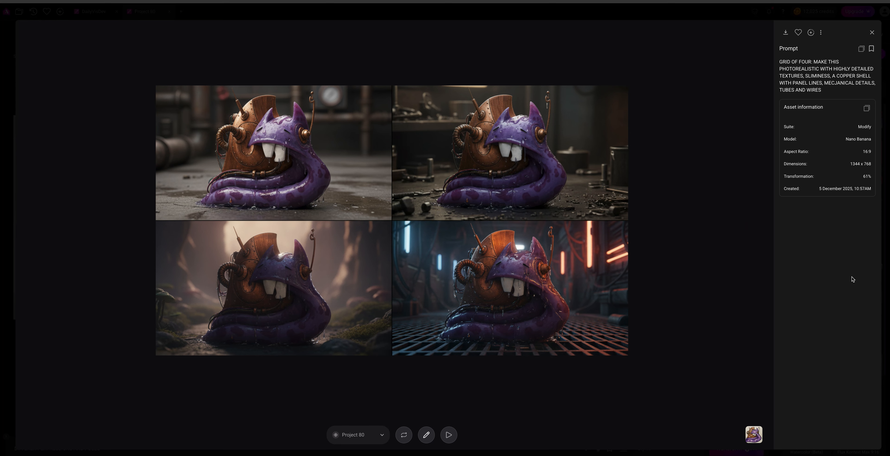
pyautogui.click(751, 222)
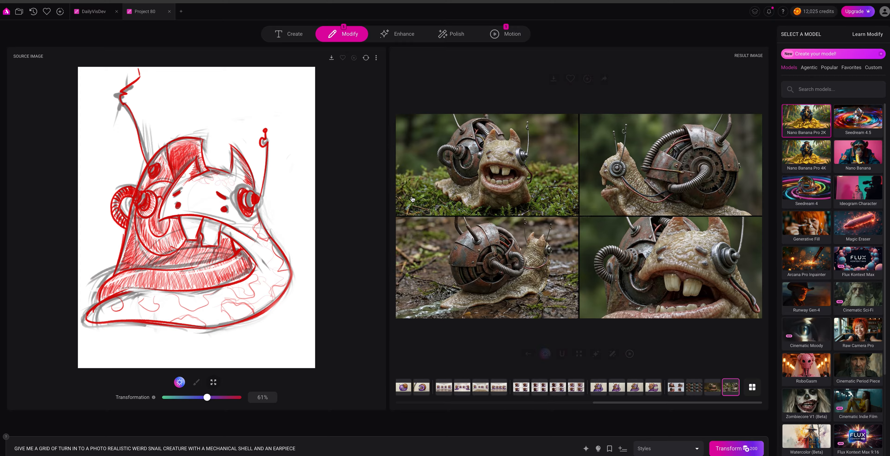
# Download the four-view grid of the realistic forest snail and open Project_80_asset (1).png in Photoshop.
pyautogui.moveTo(489, 196)
pyautogui.click(554, 79)
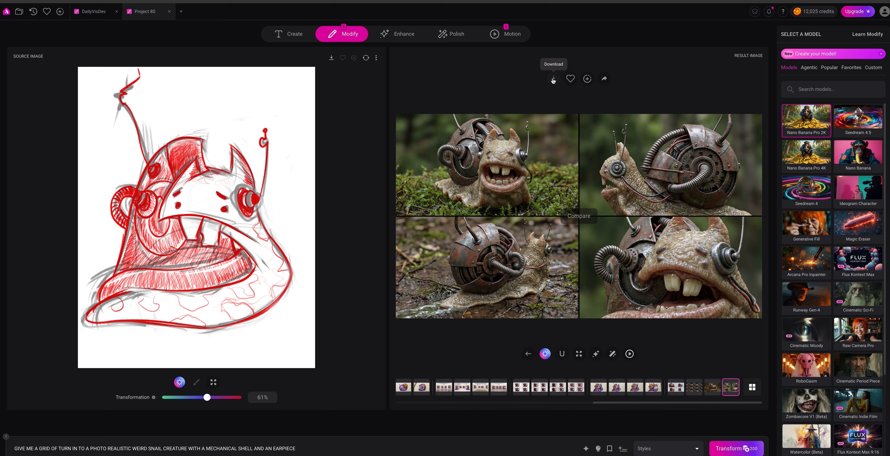
pyautogui.press('super+Tab')
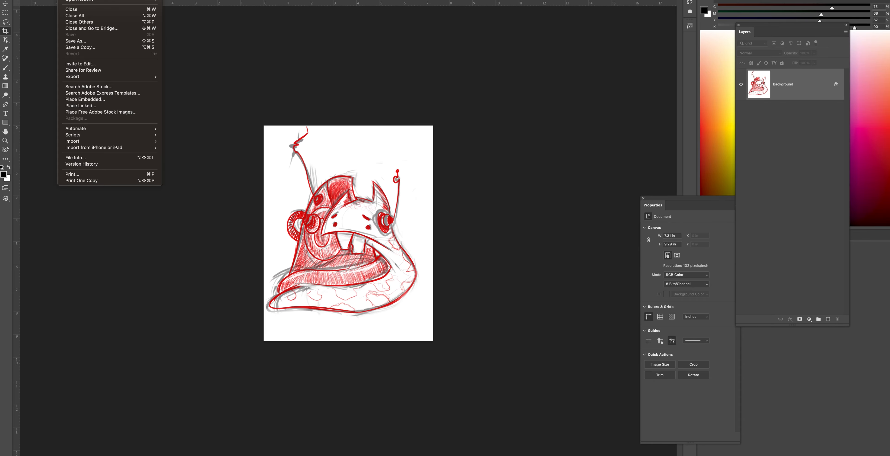
pyautogui.click(270, 64)
pyautogui.press('super+o')
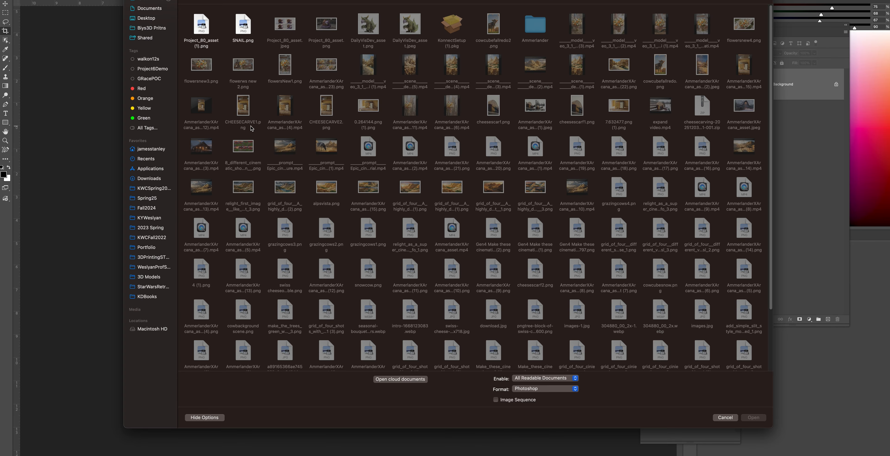
pyautogui.doubleClick(205, 27)
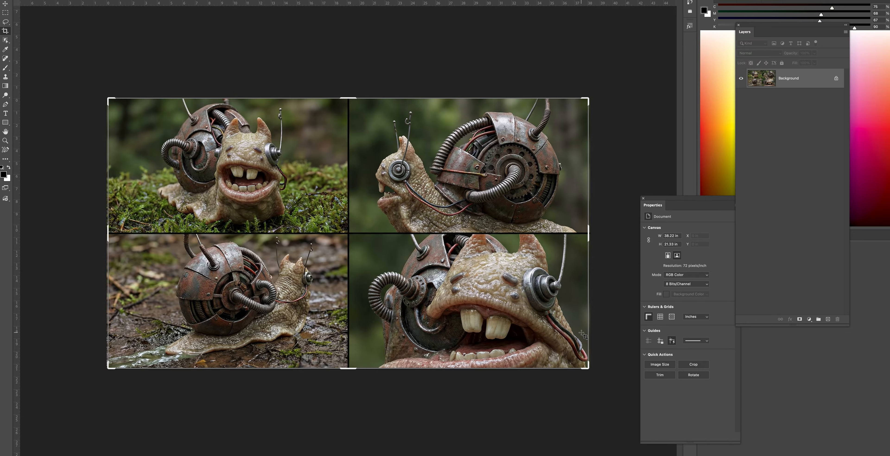
# Crop the forest snail grid to the upper-left image of the front-facing snail on moss.
pyautogui.moveTo(589, 370); pyautogui.dragTo(504, 237)
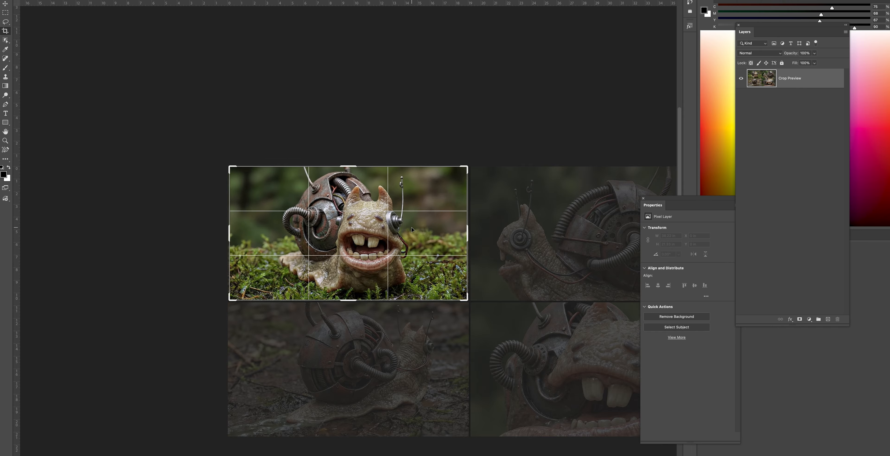
pyautogui.press('Return')
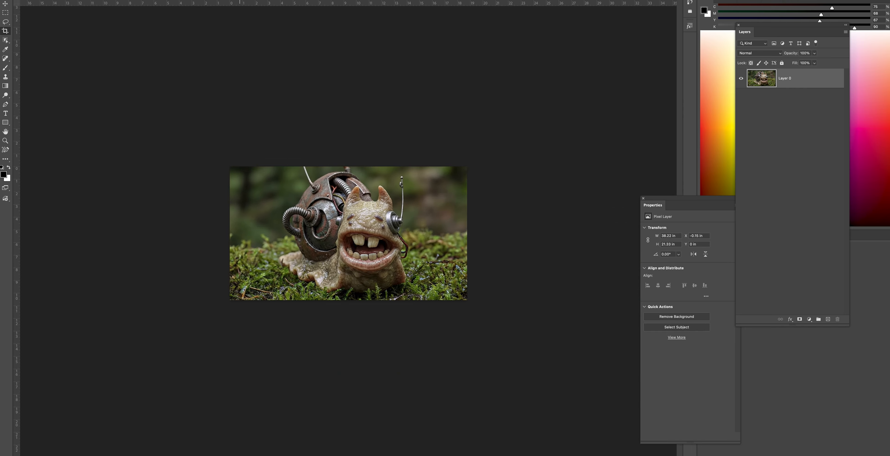
pyautogui.click(21, 0)
pyautogui.moveTo(68, 0)
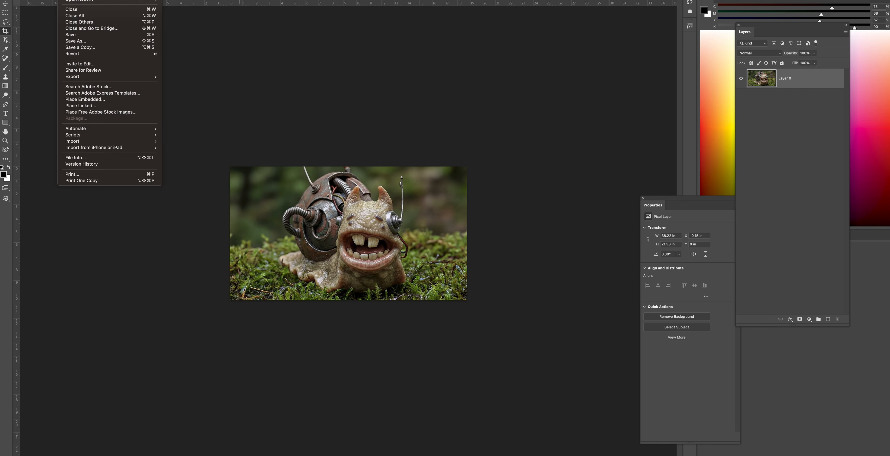
pyautogui.click(252, 185)
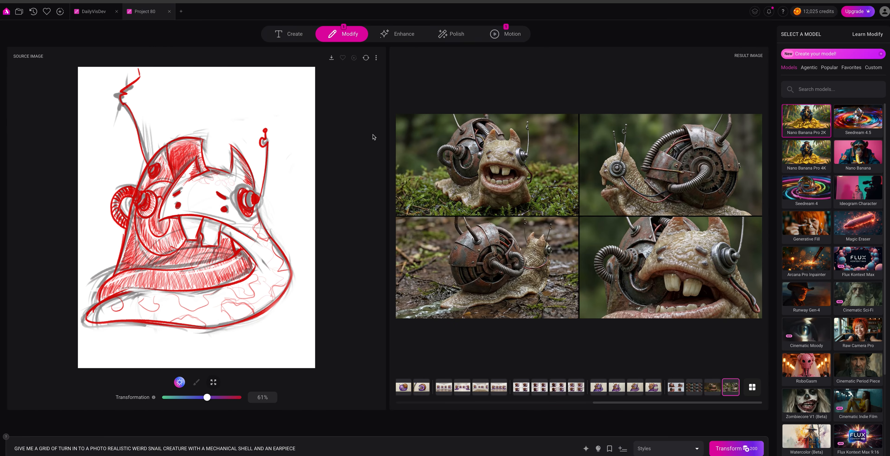
# Play the Kling O1 video of the three snail creatures in Motion and scrub through their movement and changing expressions.
pyautogui.click(505, 33)
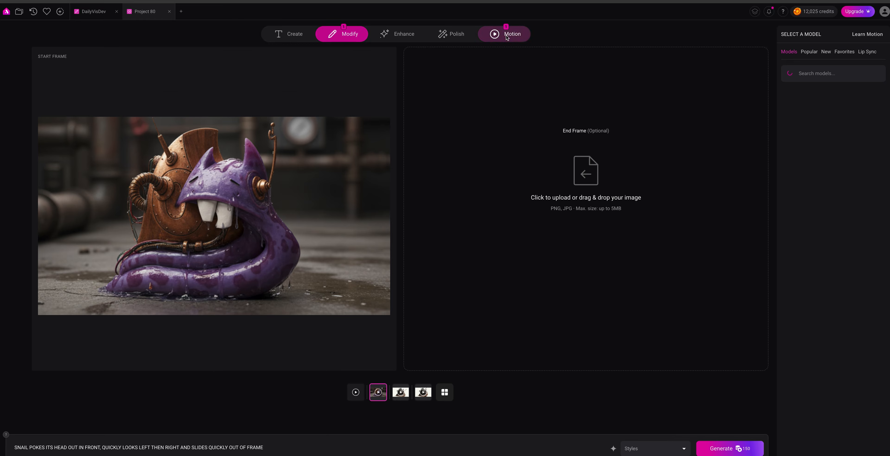
pyautogui.click(362, 395)
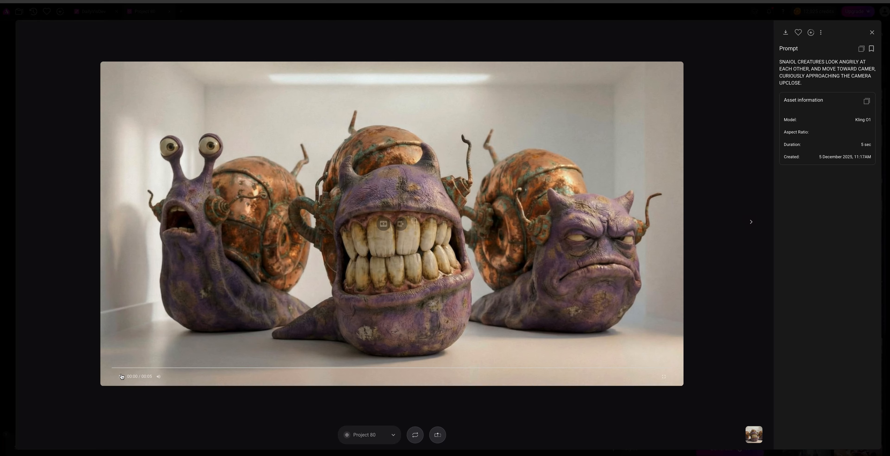
pyautogui.click(122, 376)
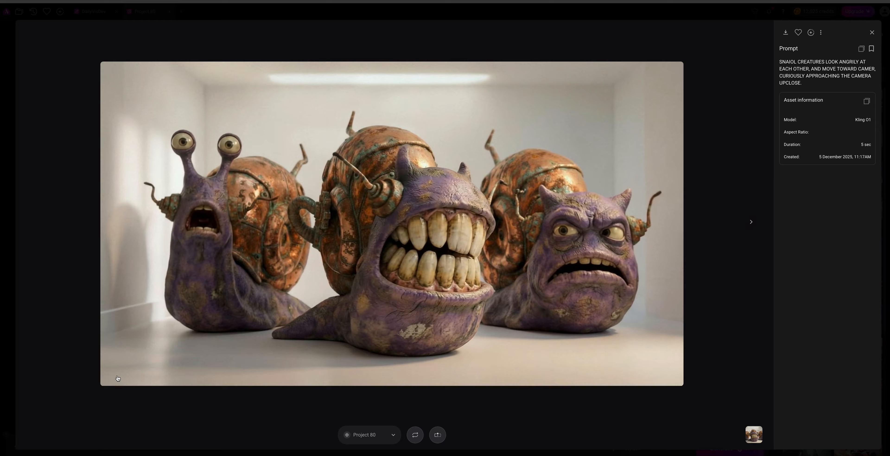
pyautogui.click(119, 377)
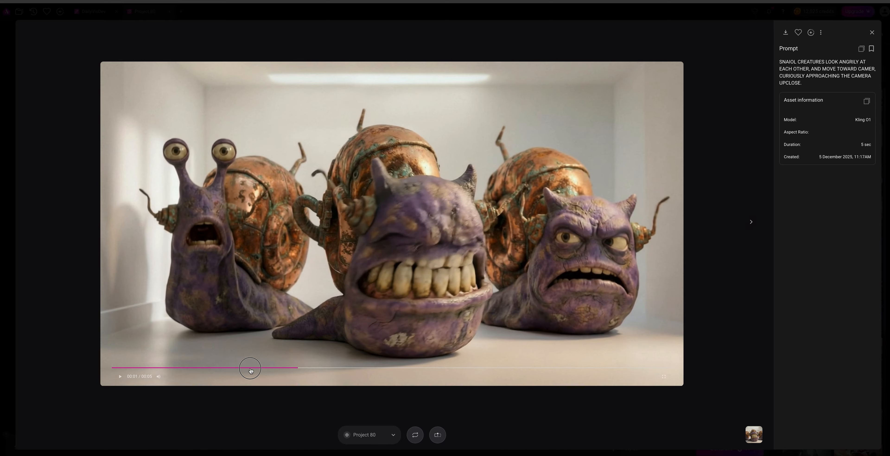
pyautogui.click(318, 368)
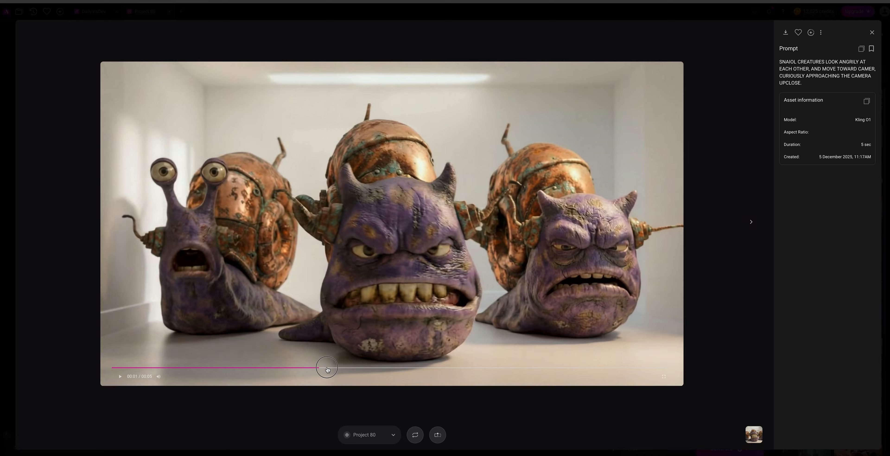
pyautogui.click(328, 369)
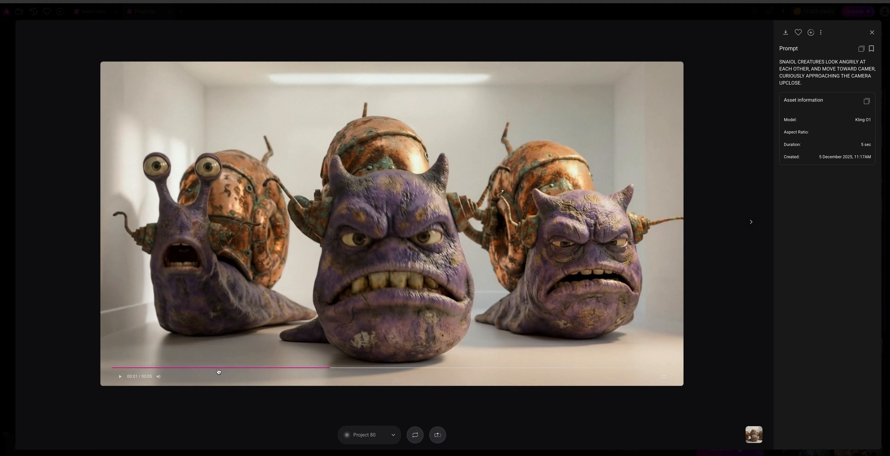
pyautogui.click(217, 368)
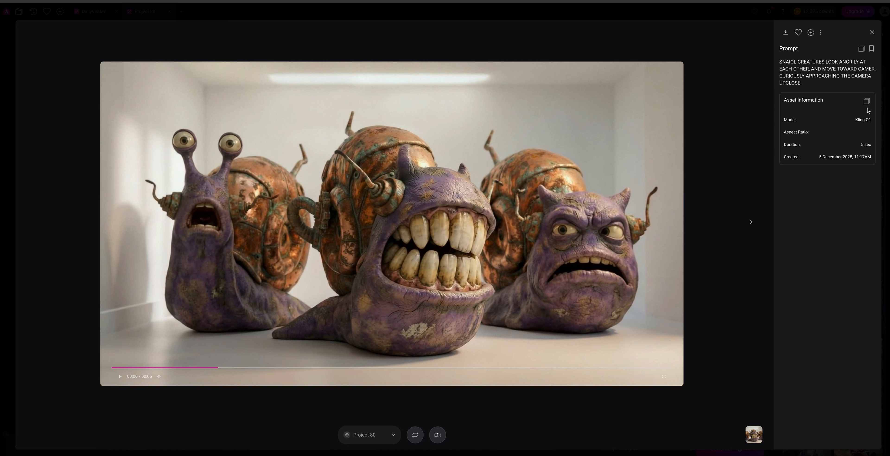
pyautogui.click(872, 32)
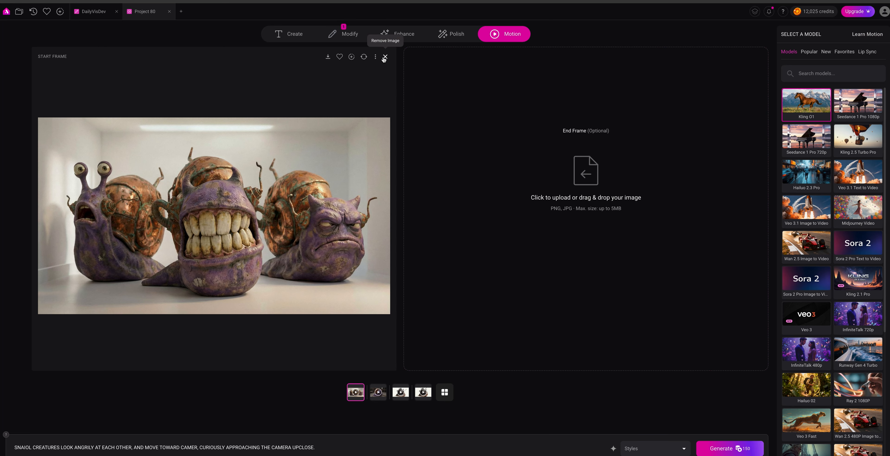
# Load the cropped front-facing forest snail from the computer as the start frame and choose Veo 3.1 Image to Video at 6 seconds.
pyautogui.click(364, 57)
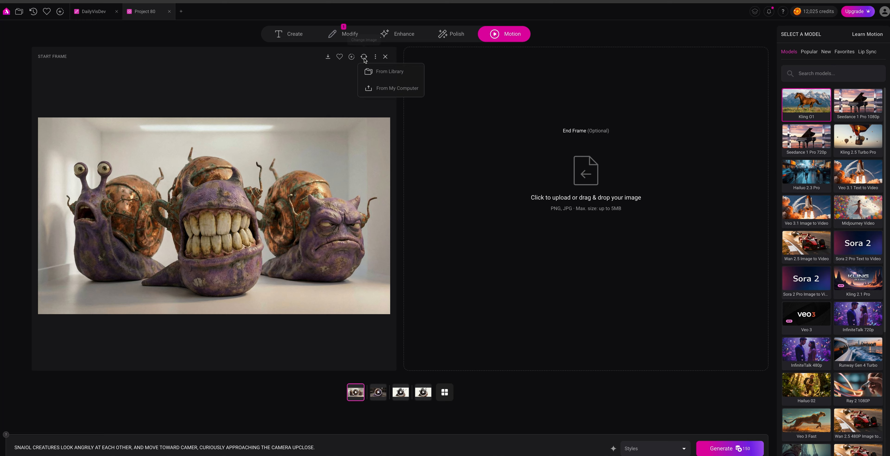
pyautogui.click(379, 89)
pyautogui.click(237, 135)
pyautogui.doubleClick(237, 135)
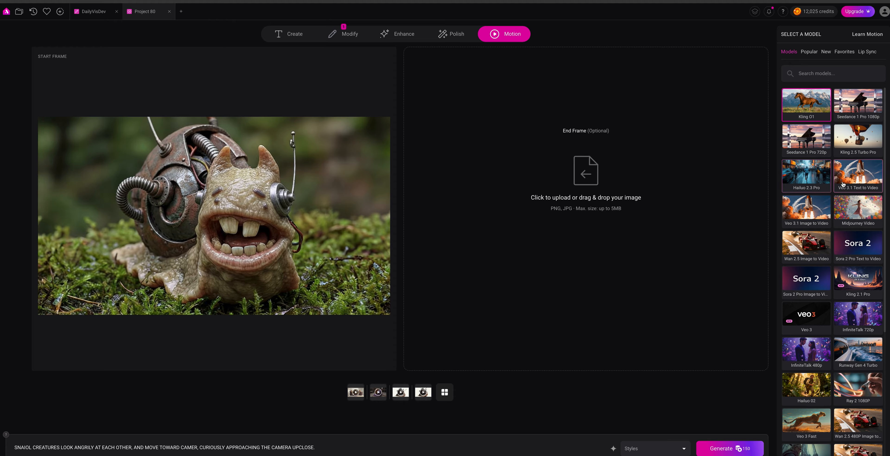
pyautogui.click(808, 211)
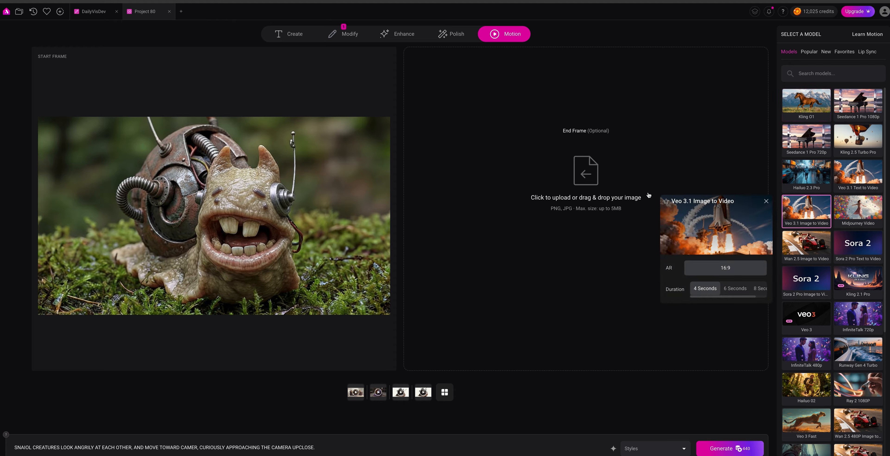
pyautogui.click(728, 289)
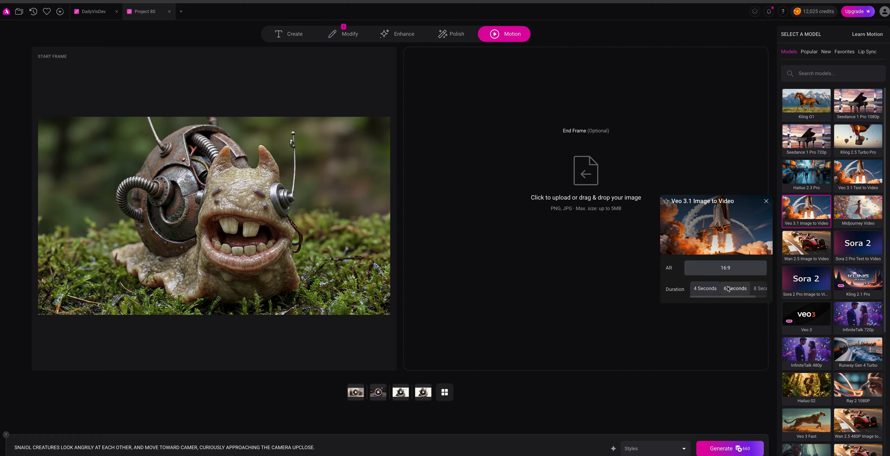
# Replace the motion prompt with "camera zooms slowly as the snail moves forward and right troward the camera, muttering to itself and shaking its head".
pyautogui.tripleClick(320, 446)
pyautogui.write('cam')
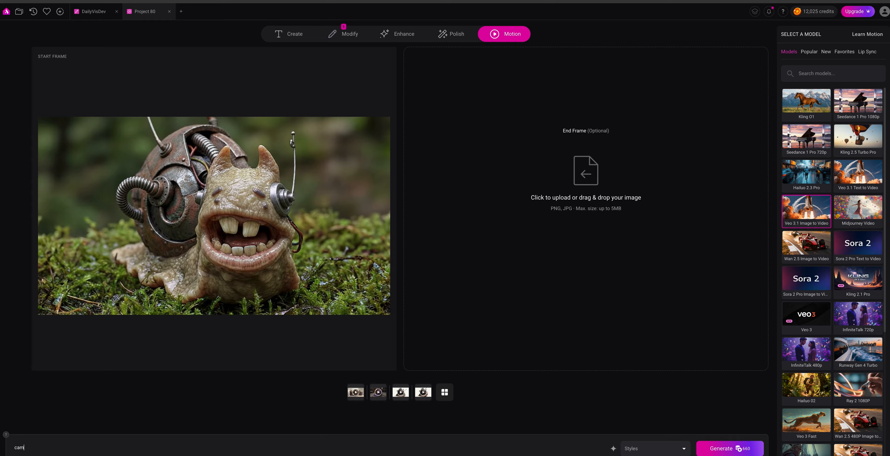
pyautogui.write('era z')
pyautogui.write('oom')
pyautogui.write('s ')
pyautogui.write('ou')
pyautogui.write('sl')
pyautogui.write('ow')
pyautogui.write('ly as the')
pyautogui.write('snail sli')
pyautogui.write('th')
pyautogui.write('move')
pyautogui.write('s forward and right')
pyautogui.write(' troward the camer')
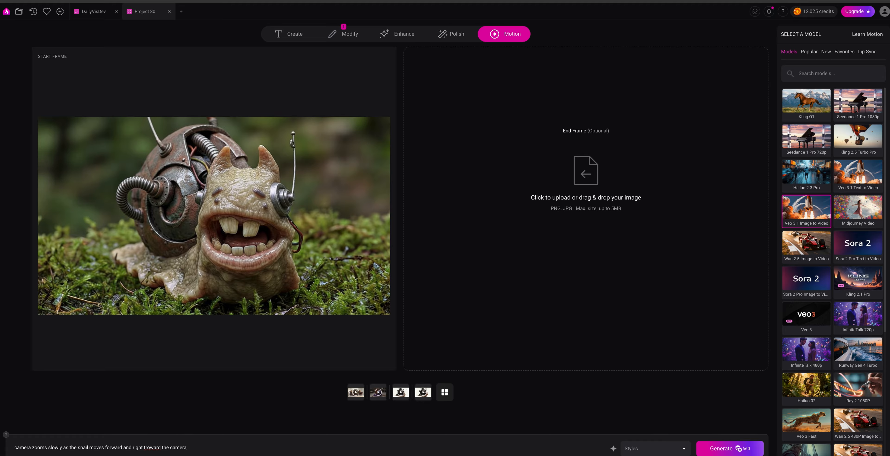
pyautogui.write('a, muttering to itself and shaking its head')
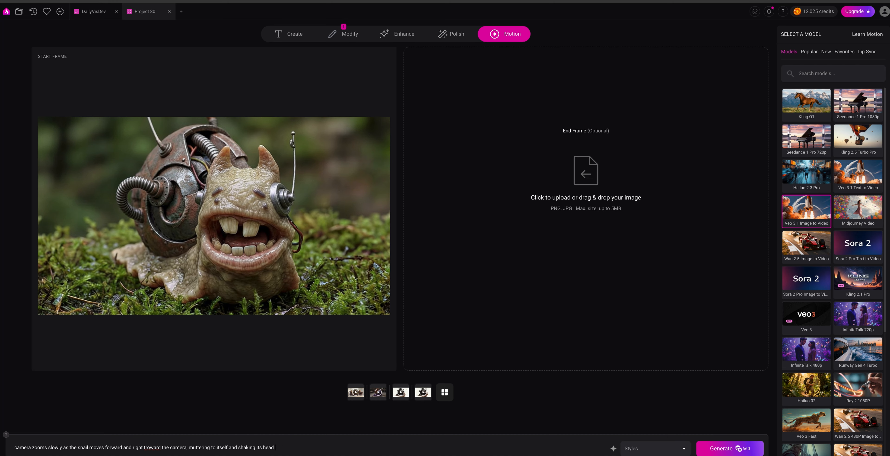